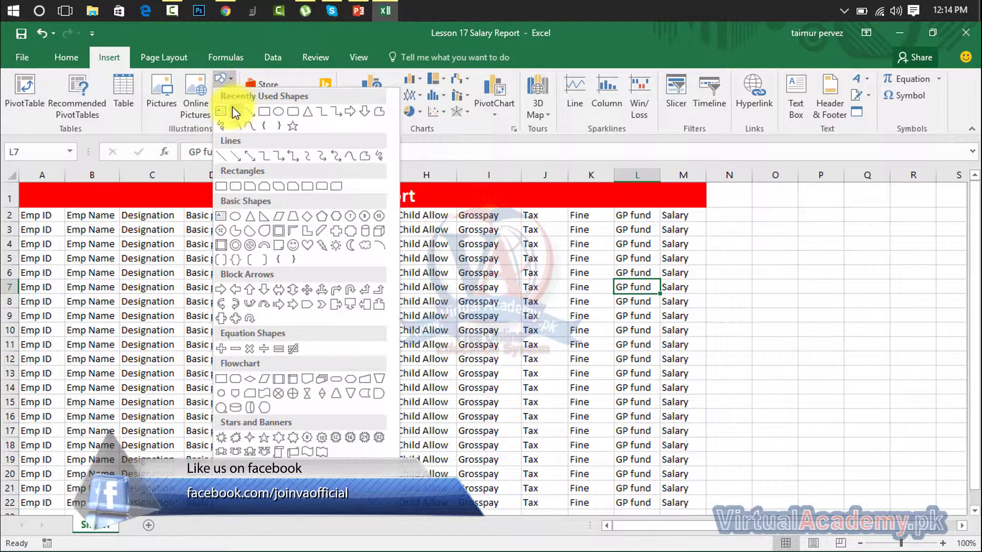
Step: Draw a smiley face shape about 7.9 cm high and 9.5 cm wide over the middle columns of the table
left_click(283, 234)
mouse_move(342, 342)
left_mouse_down()
mouse_move(449, 425)
mouse_move(522, 464)
left_mouse_up()
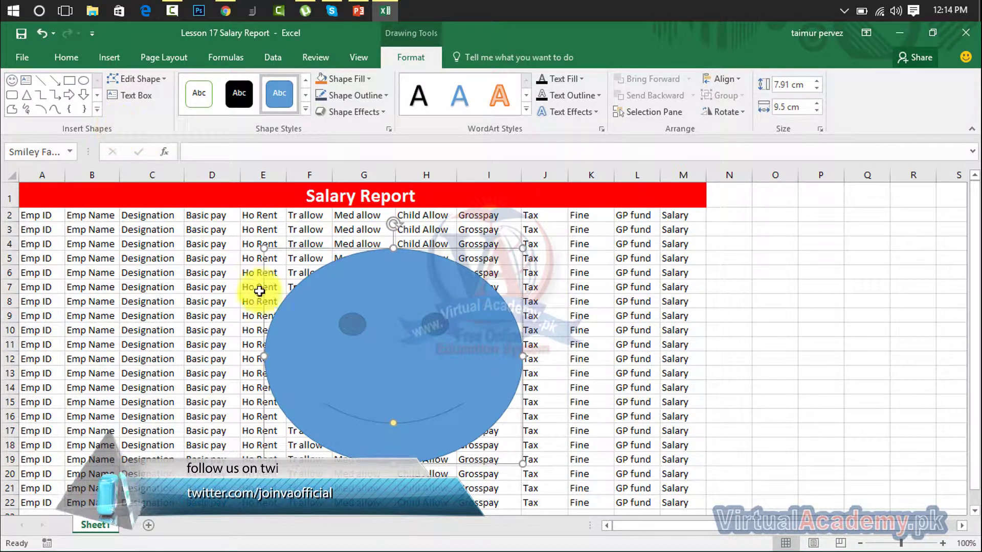
left_click(13, 96)
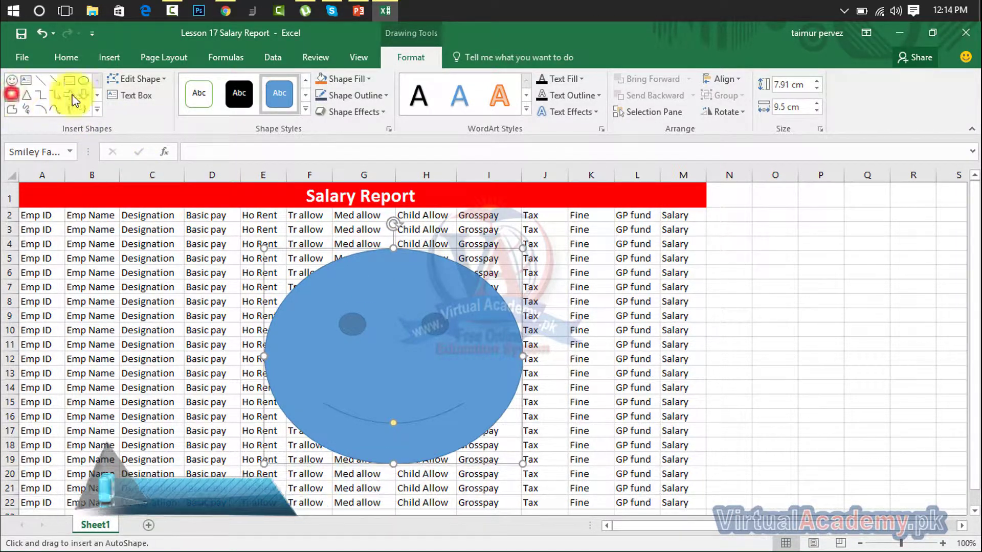
left_click_drag(271, 263, 437, 249)
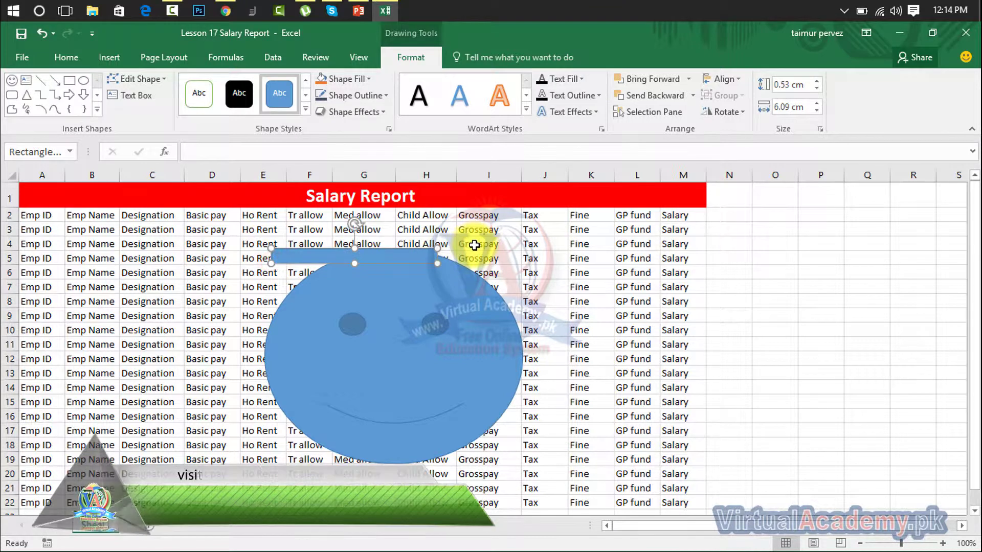
key("Delete")
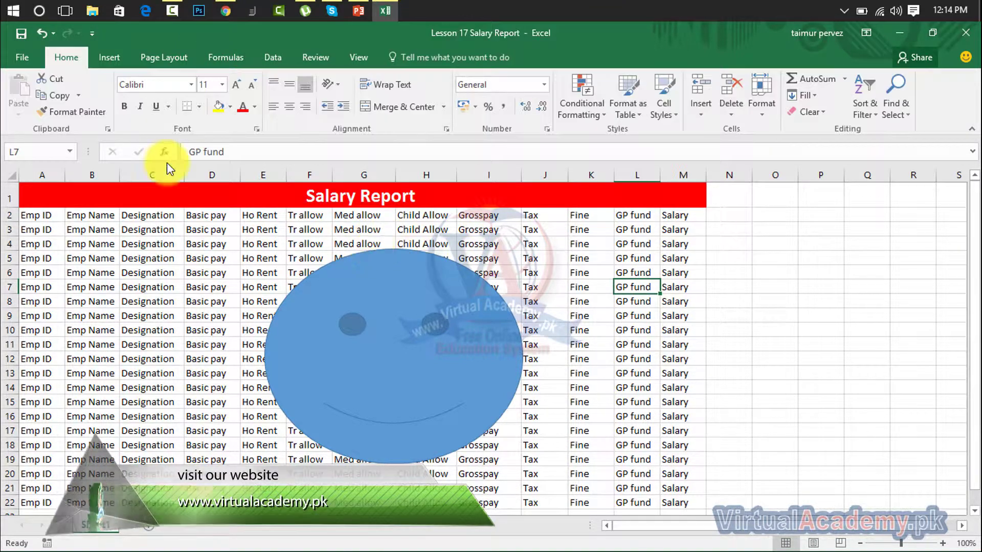
Step: Draw a rounded rectangle about 5.5 cm high and 7 cm wide beside the smiley face, starting in column J
left_click(400, 297)
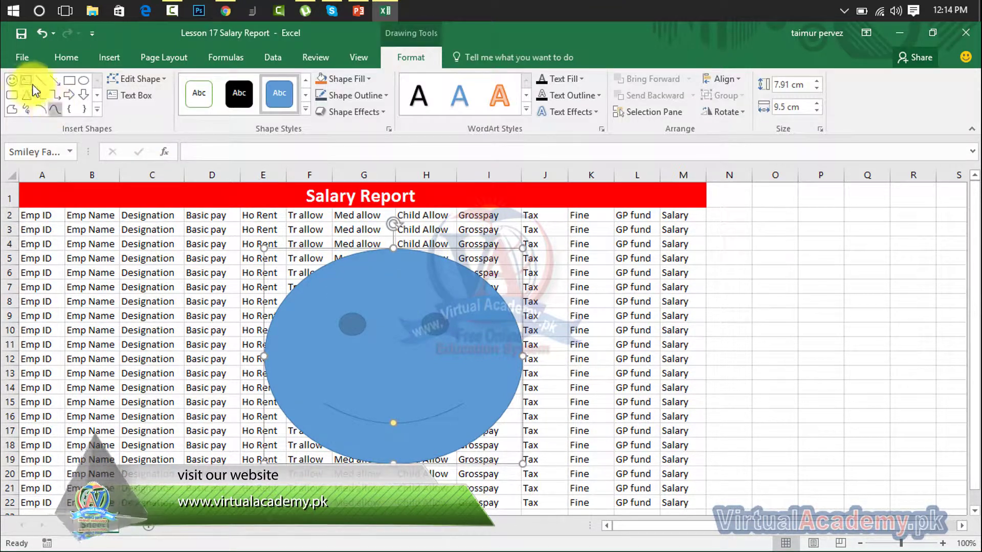
left_click(13, 97)
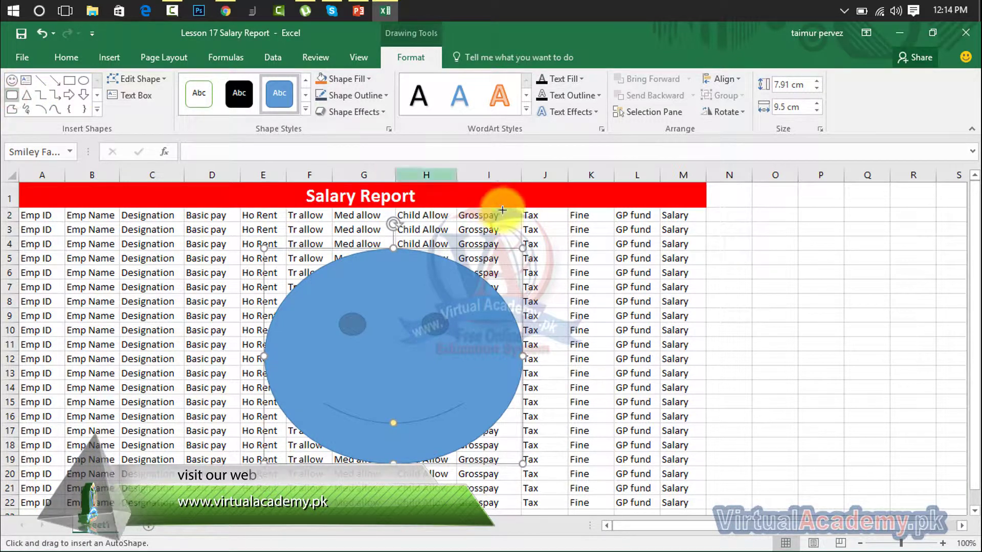
left_click_drag(551, 233, 739, 382)
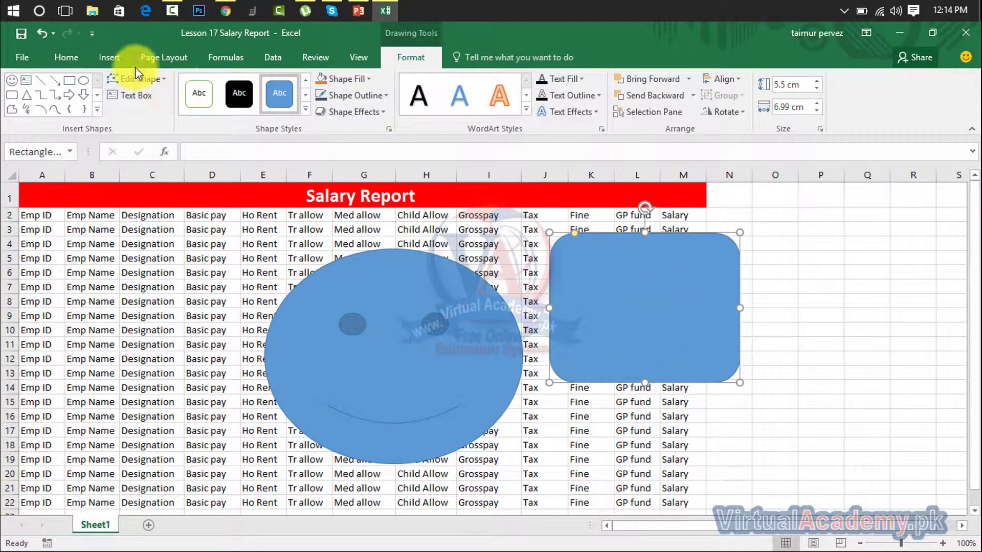
Step: Change the rounded rectangle into the "Not Allowed" symbol from the basic shapes
left_click(142, 81)
mouse_move(171, 101)
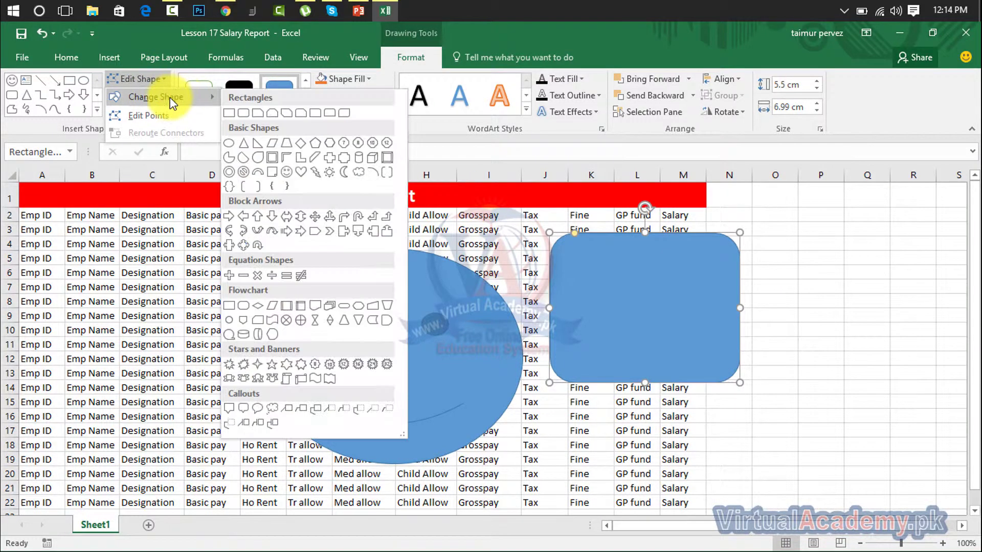
left_click(245, 175)
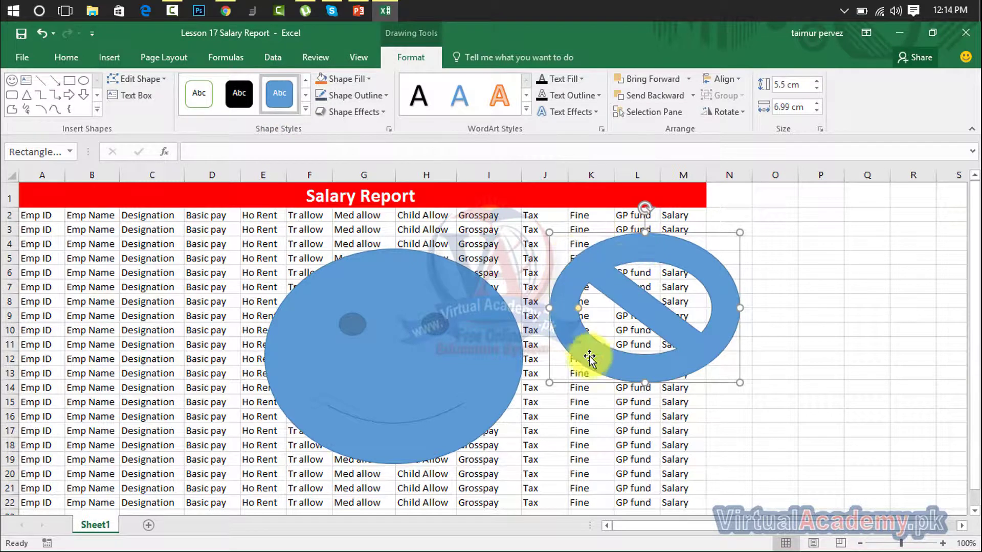
Step: Edit the points of the "Not Allowed" symbol, pulling two inner edge points and both outer side points inward to narrow it to about 5 cm
left_click(160, 79)
left_click(153, 114)
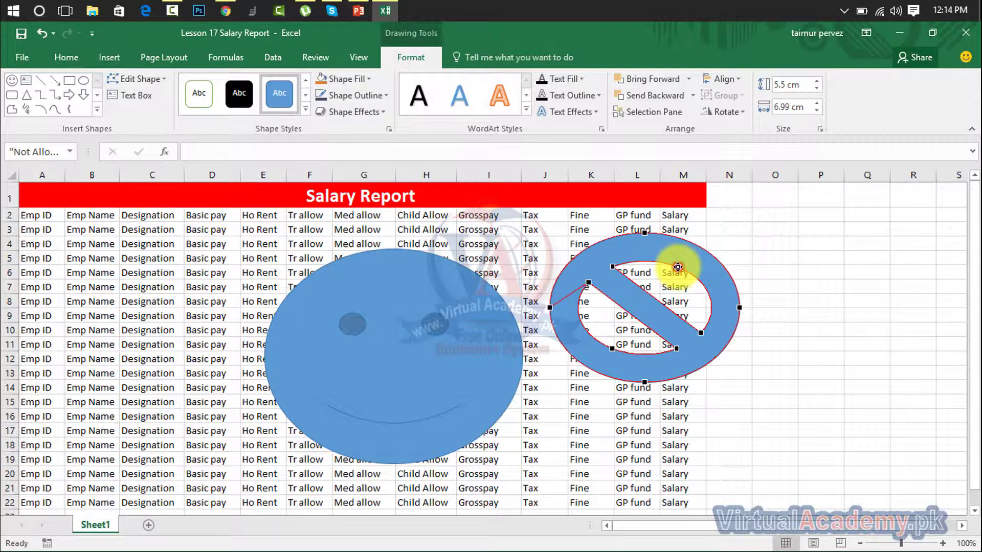
left_click_drag(678, 267, 667, 281)
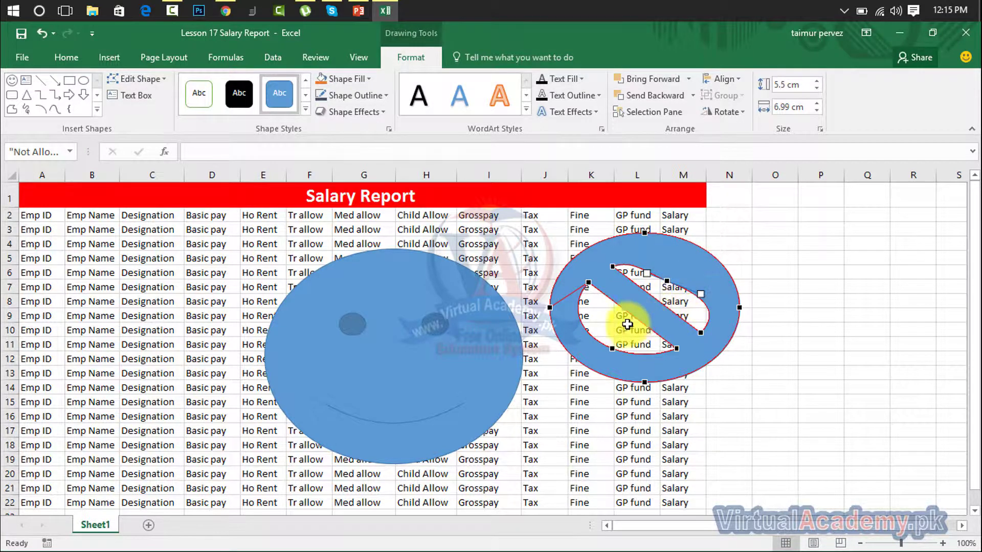
left_click_drag(613, 347, 622, 327)
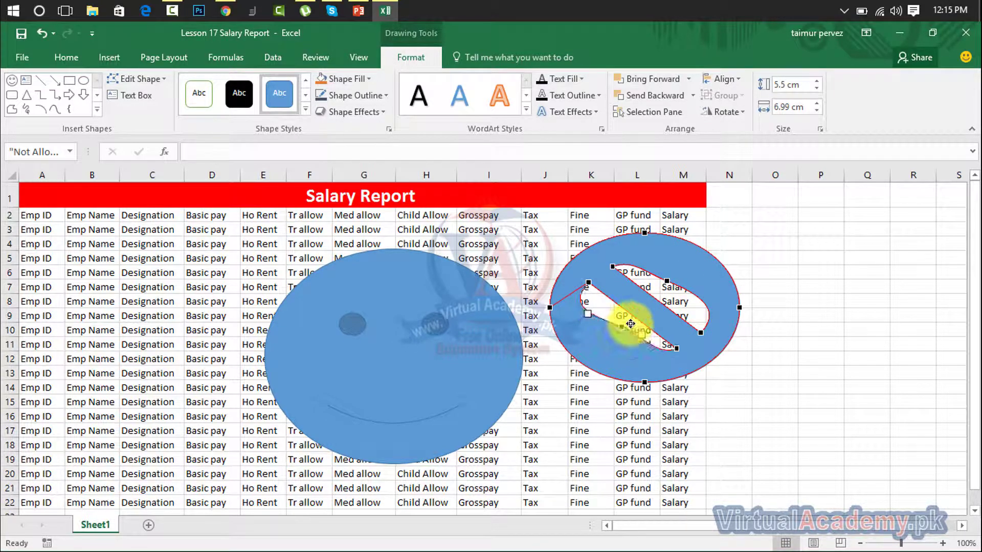
left_click_drag(739, 307, 711, 298)
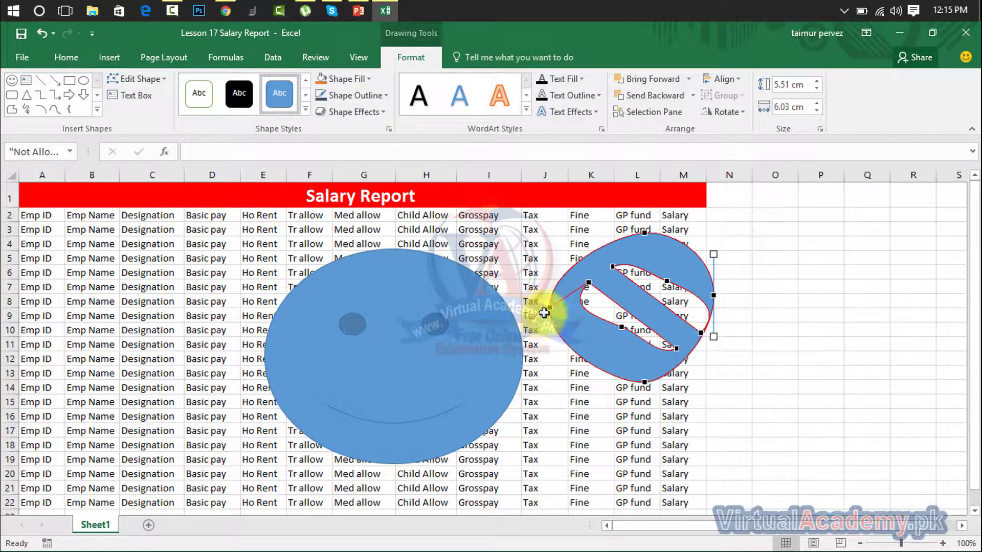
left_click_drag(548, 307, 579, 304)
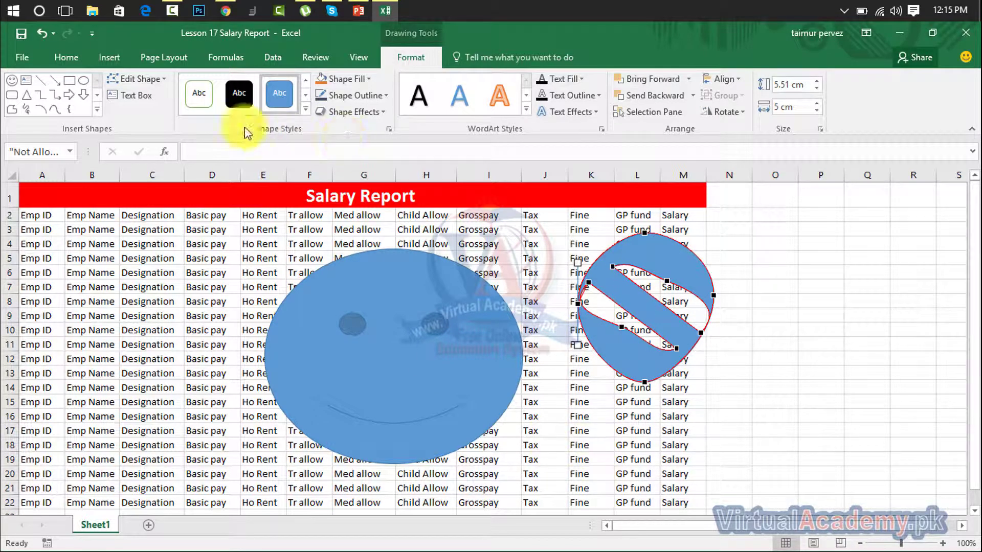
Step: Add a text box over the lower part of the smiley face and fill it with the placeholder text "lksjdfiosdlkfjslnflskfsljfoskflkdsj"
left_click(134, 99)
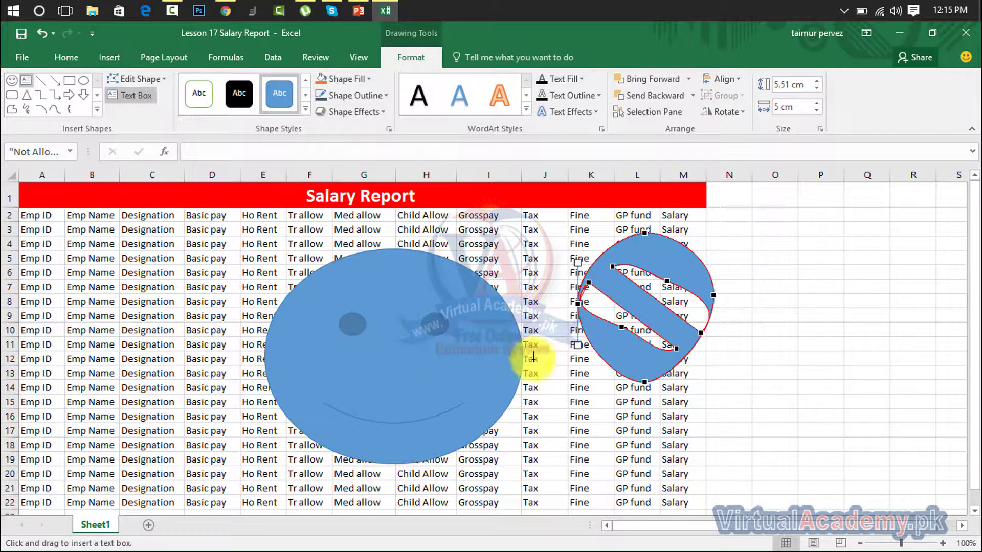
left_click_drag(333, 392, 564, 503)
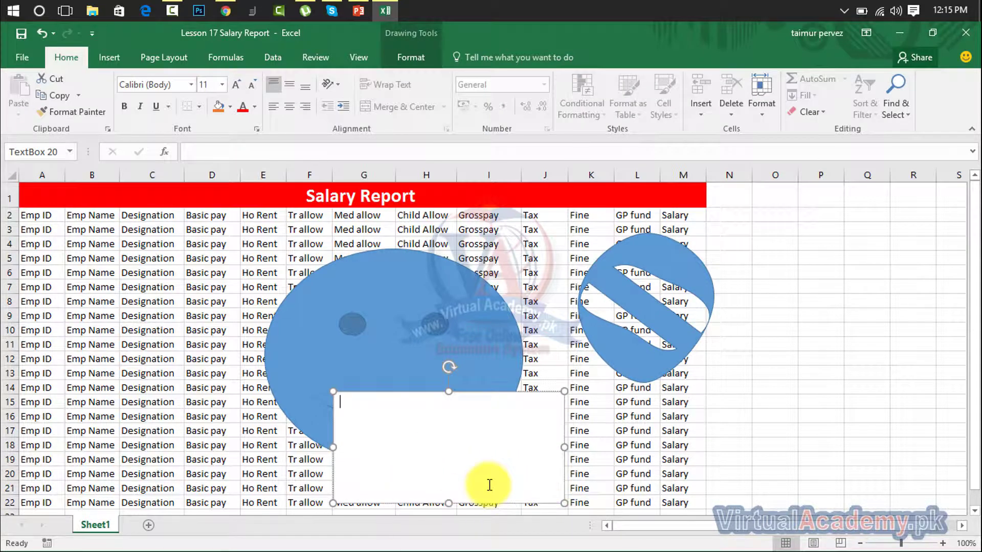
type("lksjdfiosdlkfjslnflskfsljfosk")
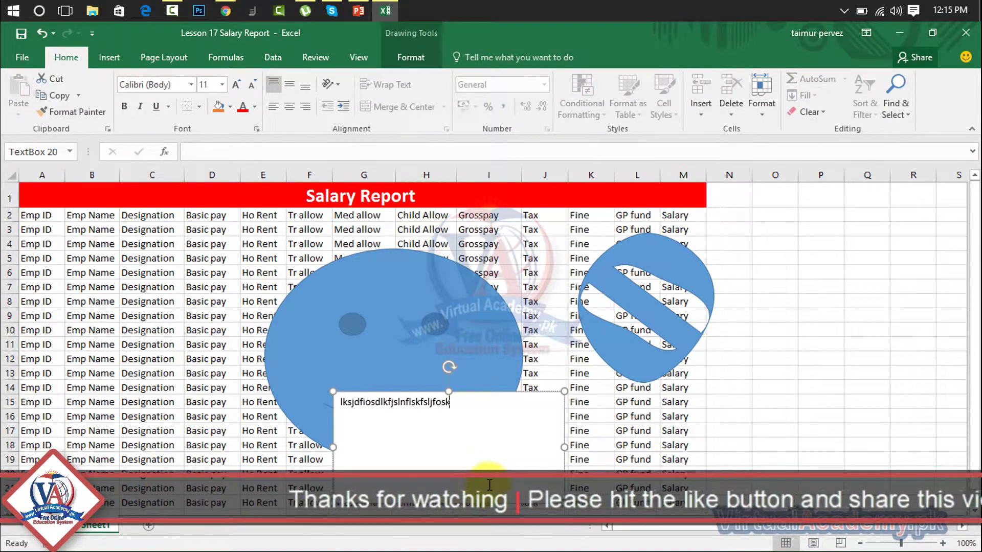
type("flkdsj")
left_click(630, 432)
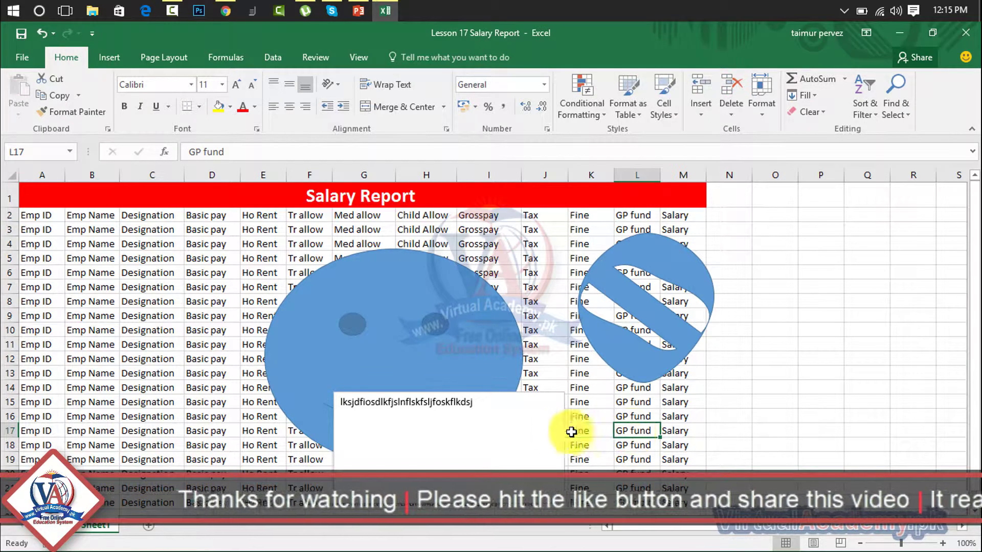
Step: Delete the text box covering the smiley face
left_click(551, 428)
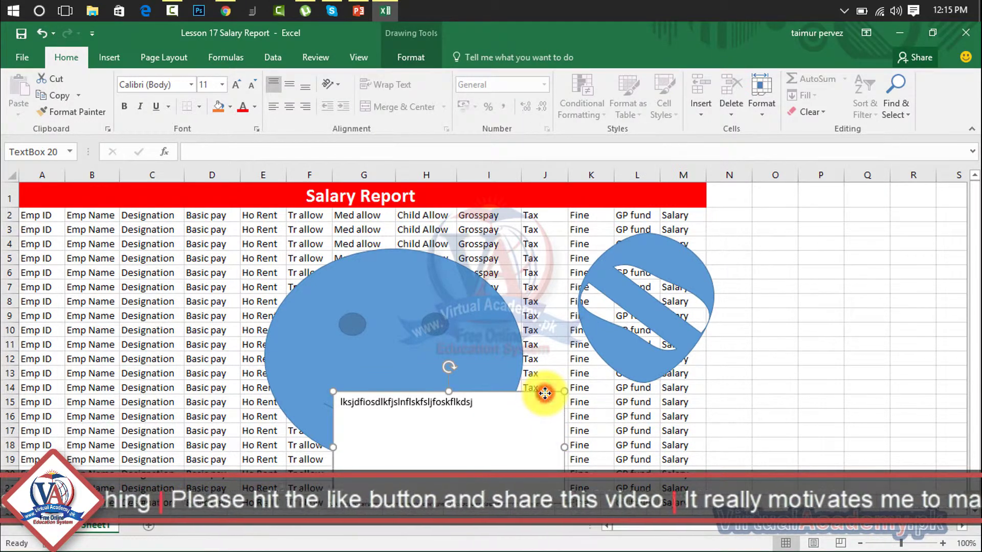
key("Delete")
Step: Apply the orange gradient theme style from the fifth row of shape styles to the smiley face
left_click(501, 384)
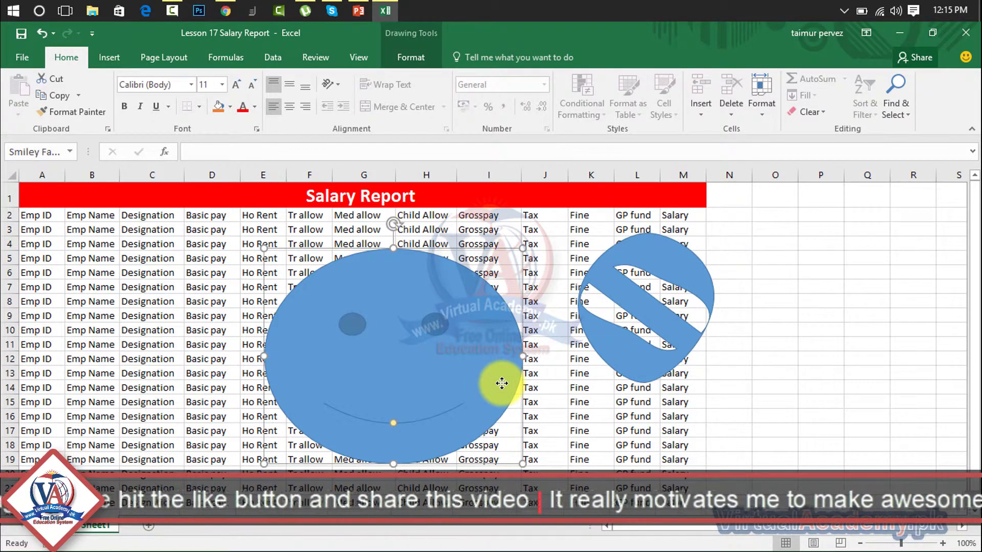
left_click(420, 56)
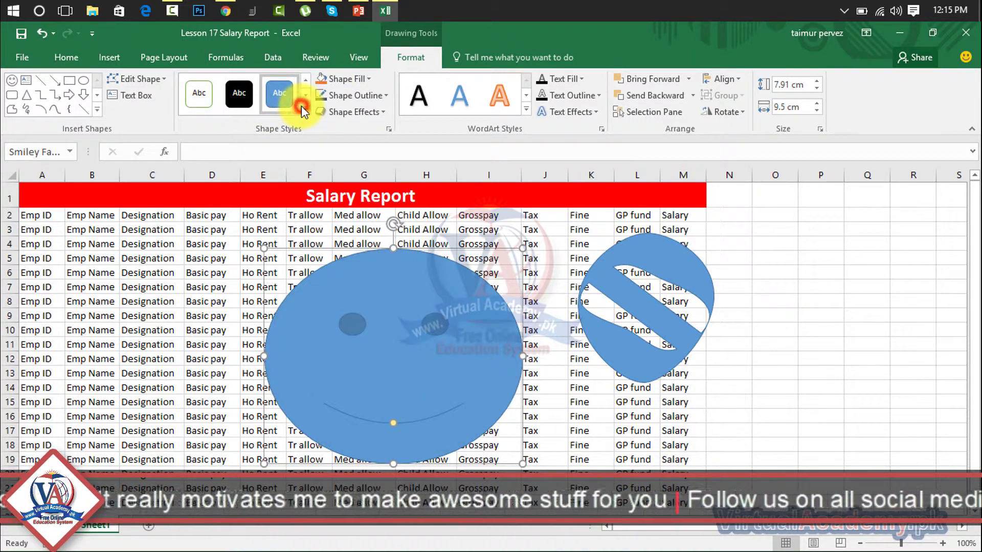
left_click(302, 107)
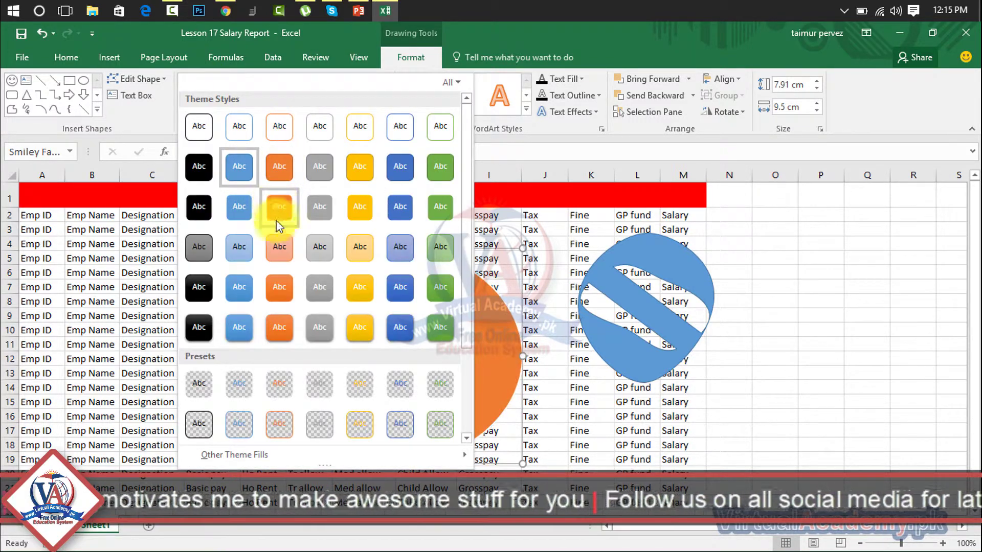
left_click(274, 287)
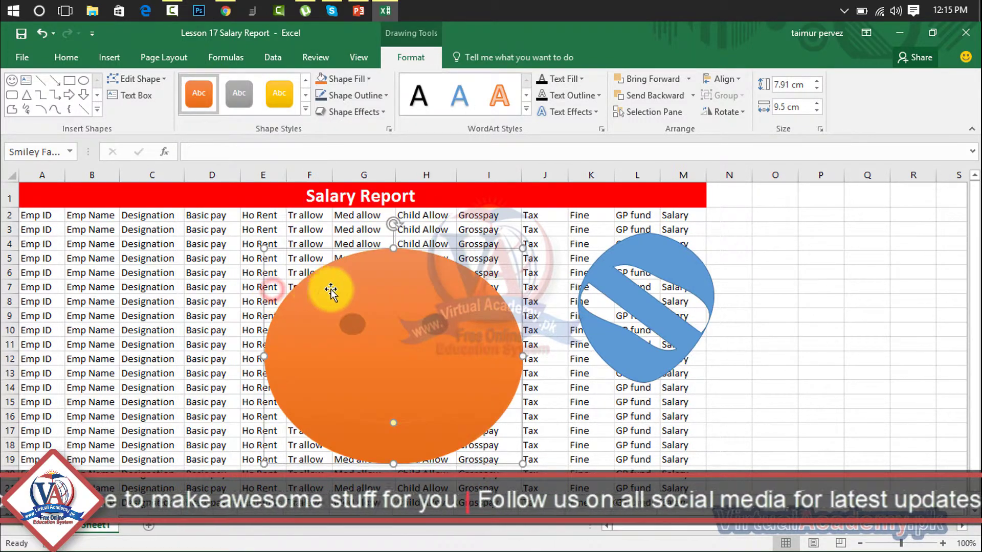
Step: Give the smiley face the solid orange theme style from the second row and set its fill to the darkest blue theme shade
left_click(304, 111)
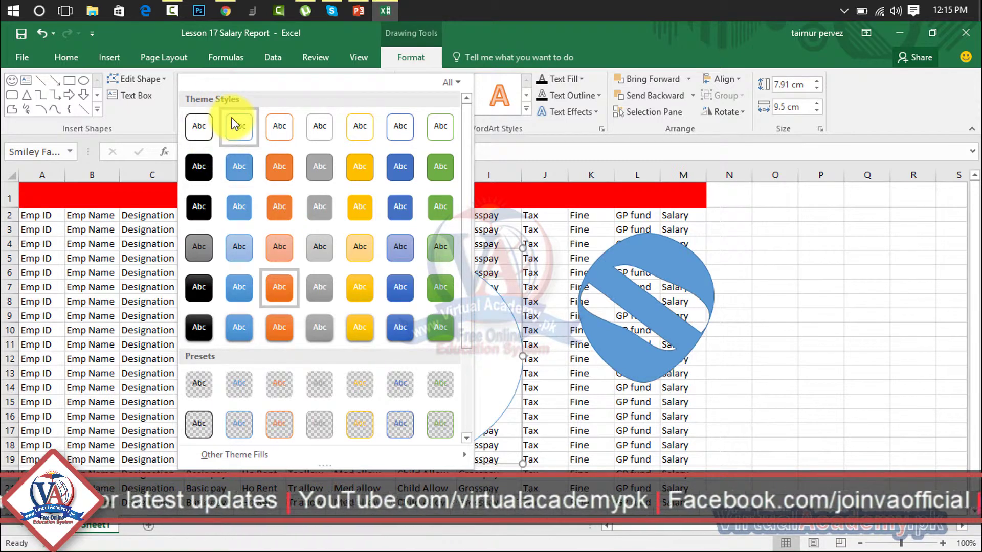
left_click(274, 171)
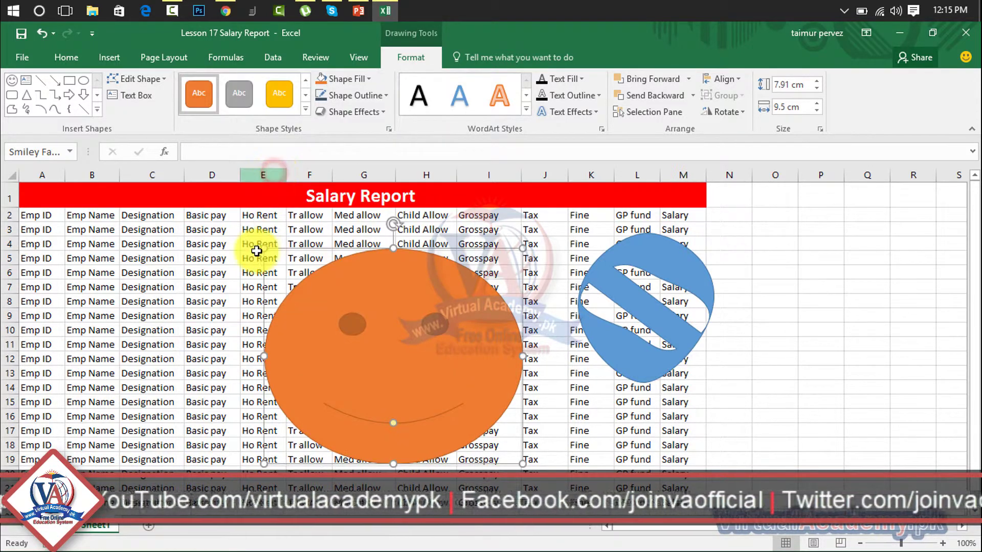
left_click(374, 81)
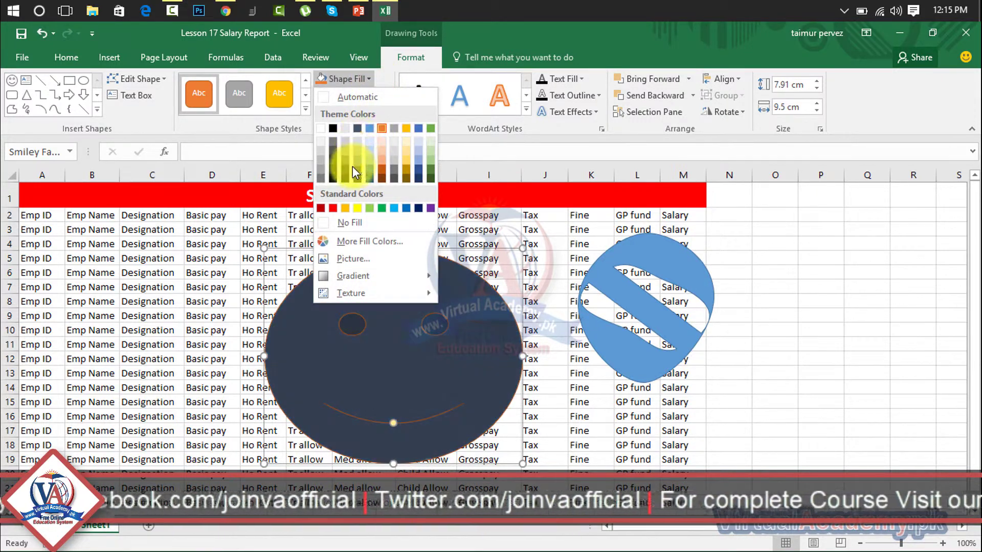
left_click(372, 179)
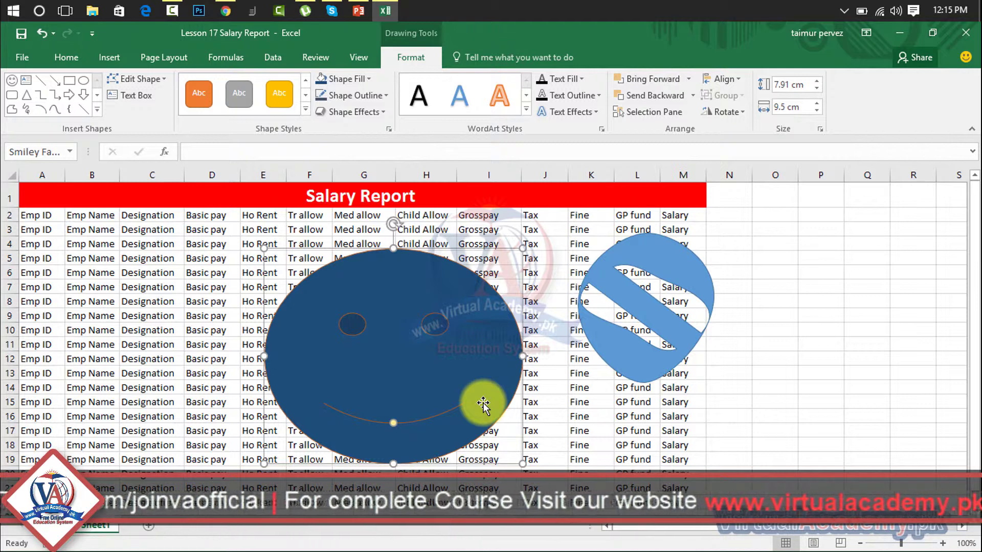
Step: Fill the "Not Allowed" symbol with a dark orange theme color
left_click(625, 277)
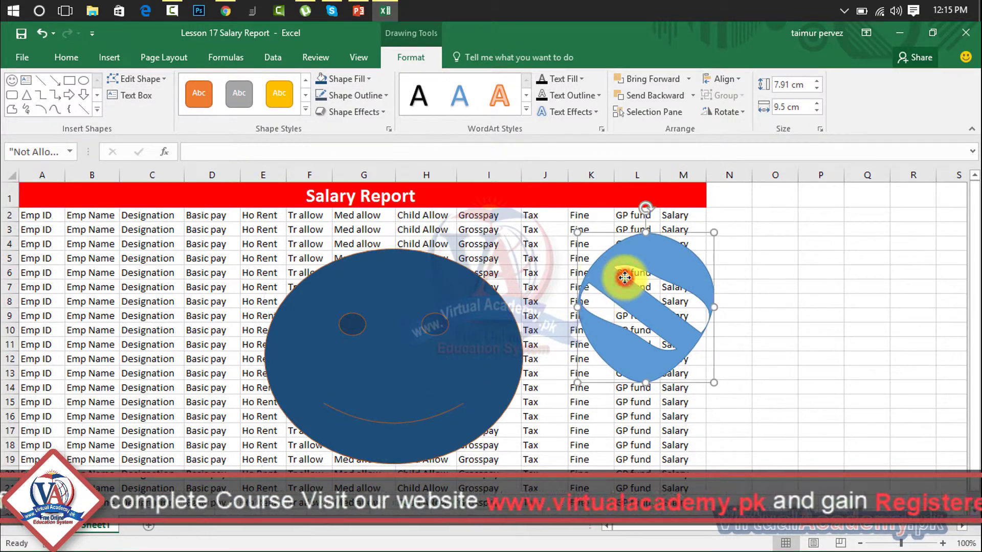
left_click(364, 77)
left_click(382, 167)
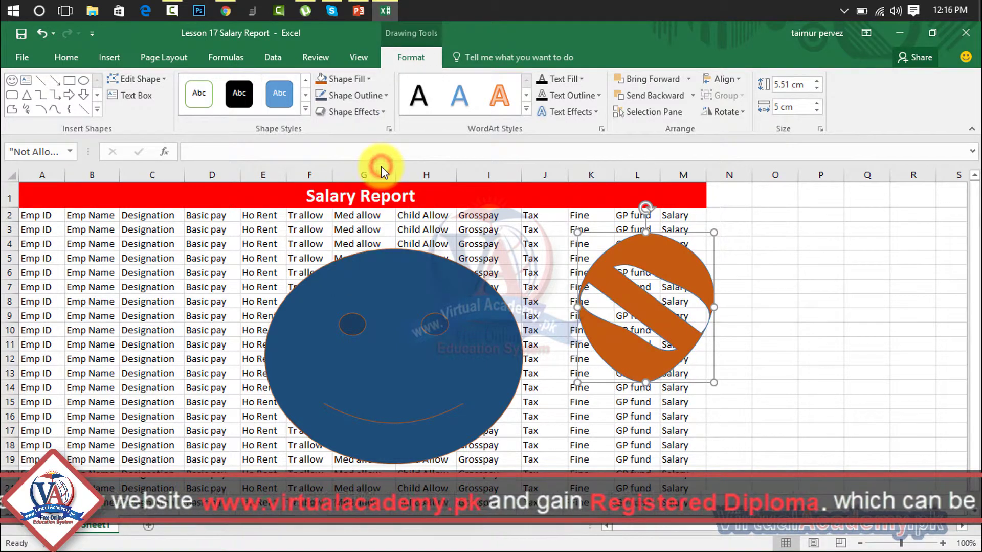
Step: Fill the "Not Allowed" symbol with a custom medium green picked from the color spectrum
left_click(372, 75)
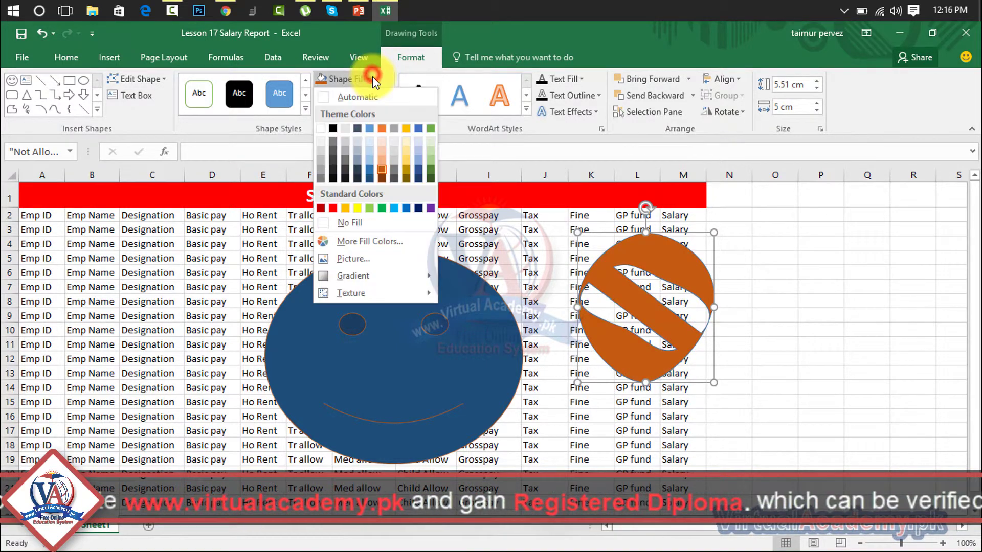
left_click(358, 243)
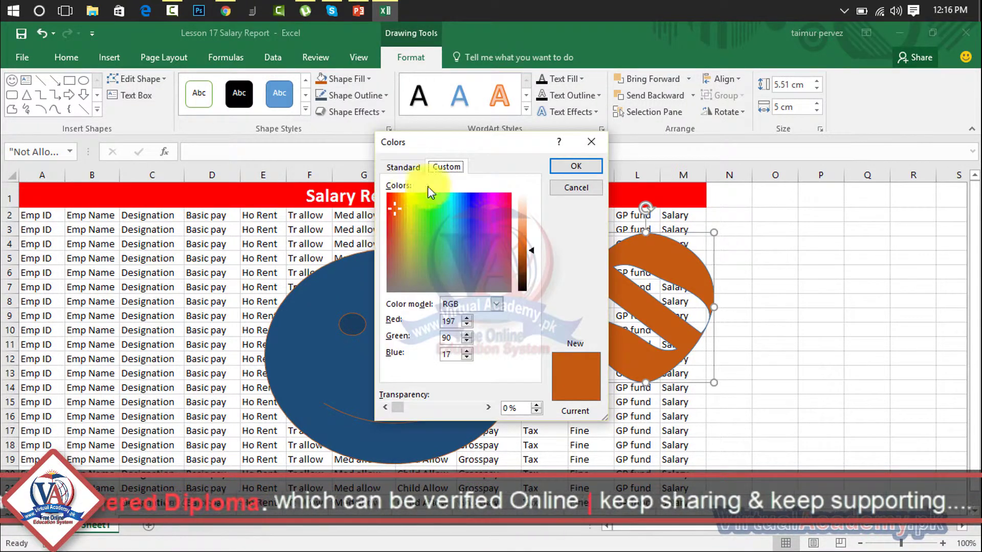
left_click(403, 167)
left_click(446, 166)
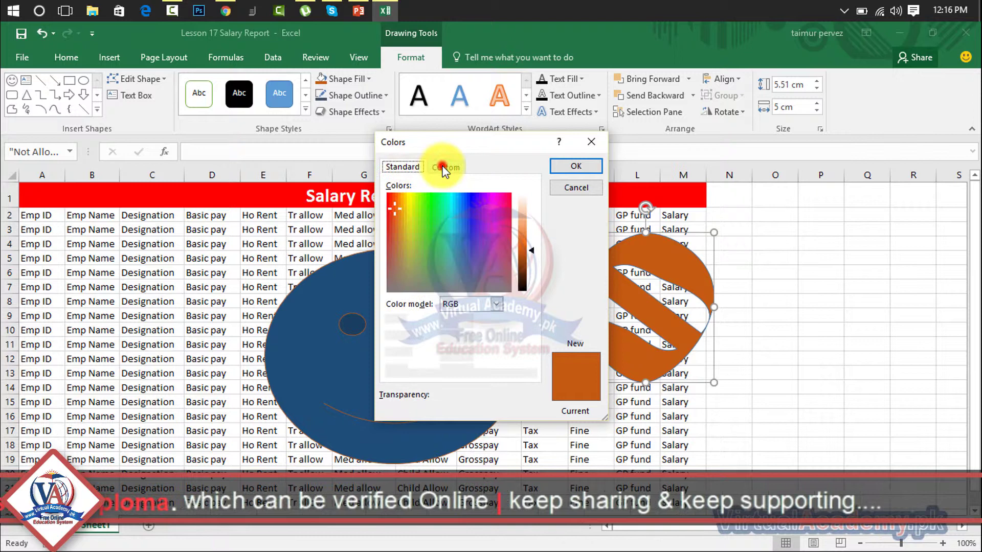
left_click(433, 246)
key("Return")
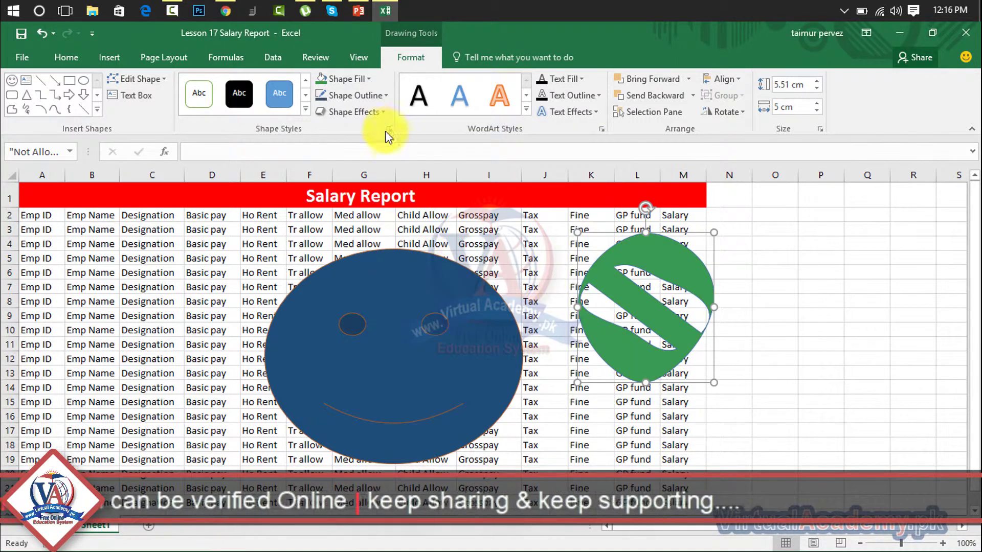
Step: Fill the smiley face with the dark spotlit stage picture stored on the computer
left_click(350, 80)
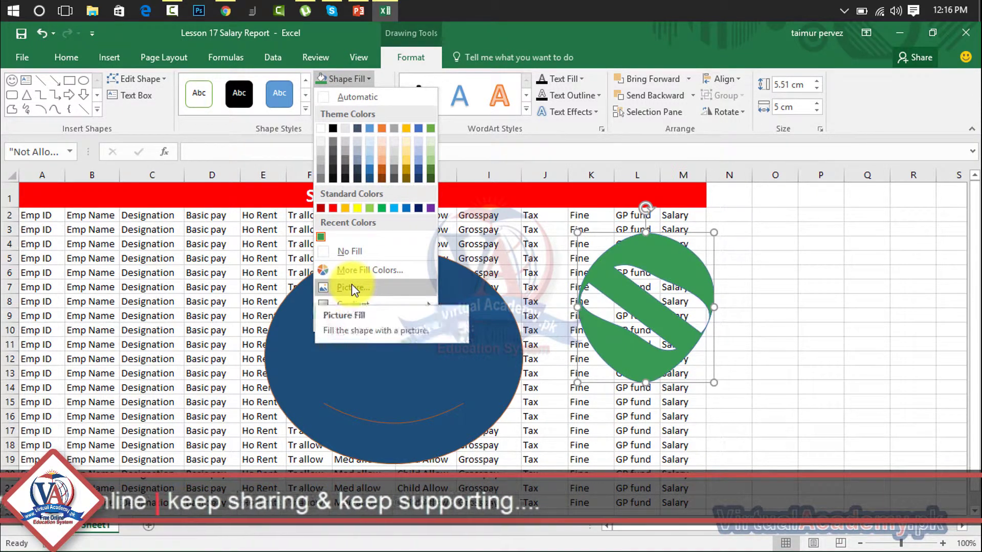
left_click(410, 357)
left_click(410, 357)
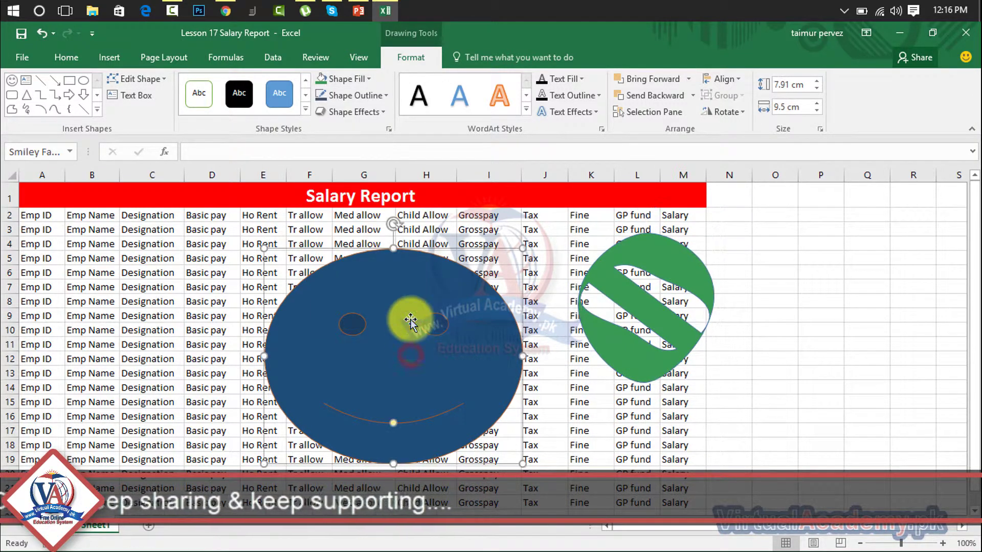
left_click(360, 81)
left_click(353, 288)
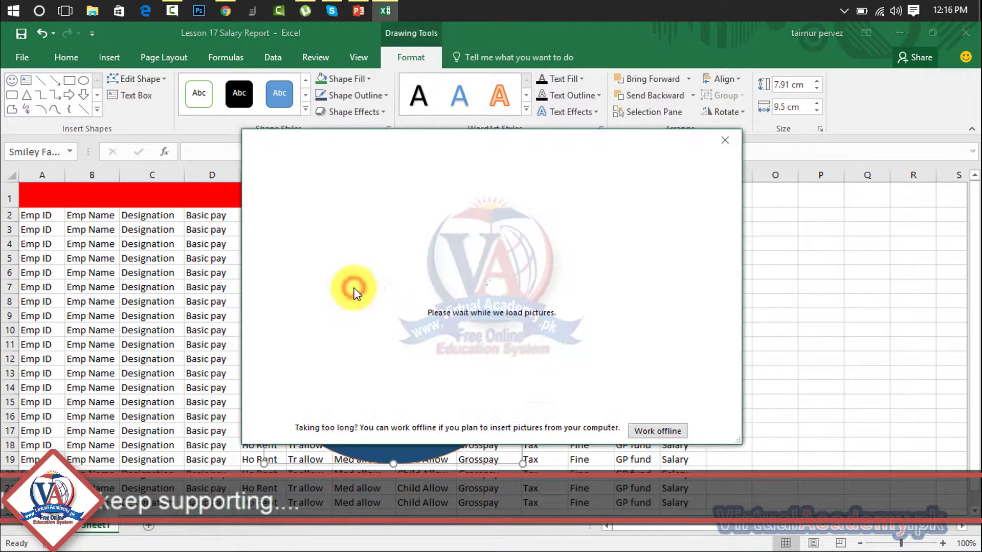
left_click(644, 431)
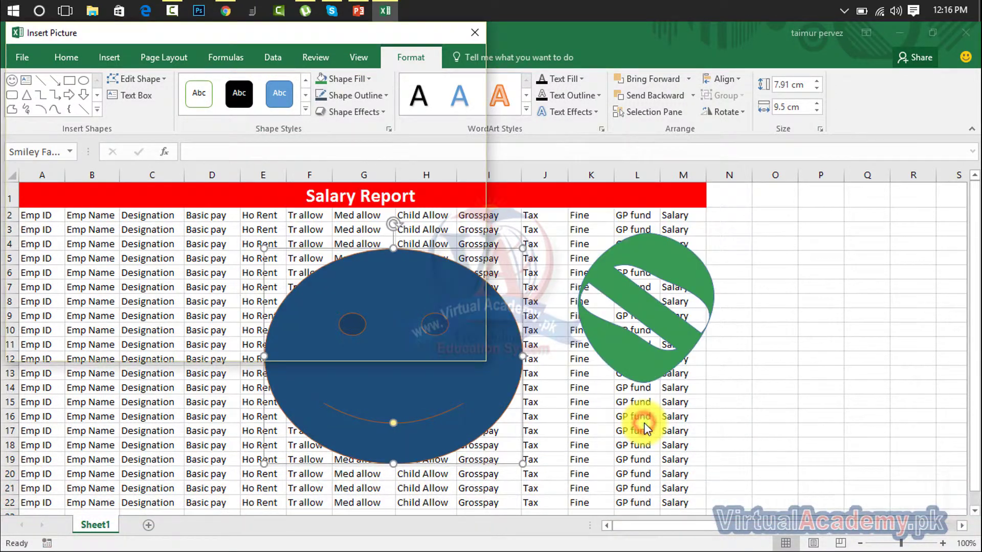
double_click(268, 271)
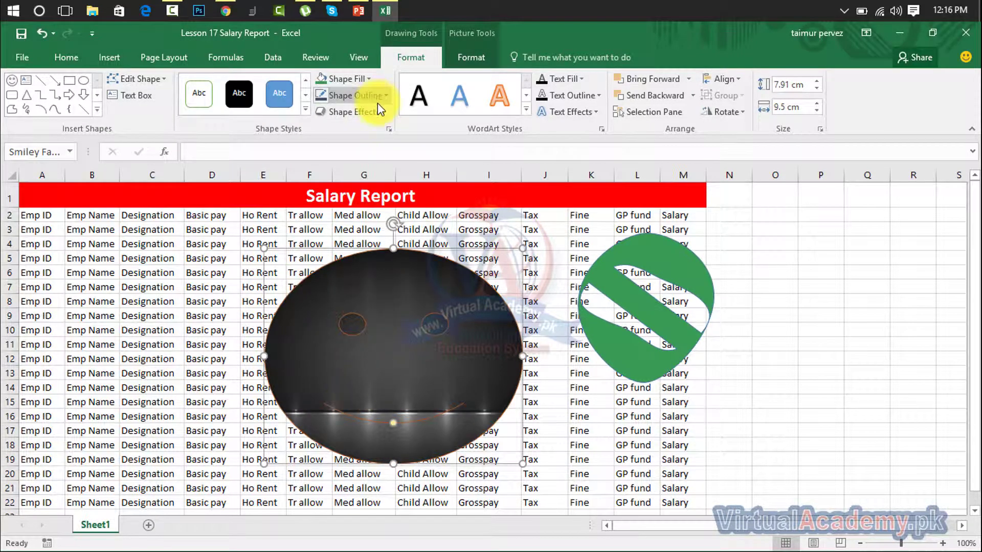
Step: Change the smiley face's fill to a gradient fill with a light blue linear preset
left_click(358, 76)
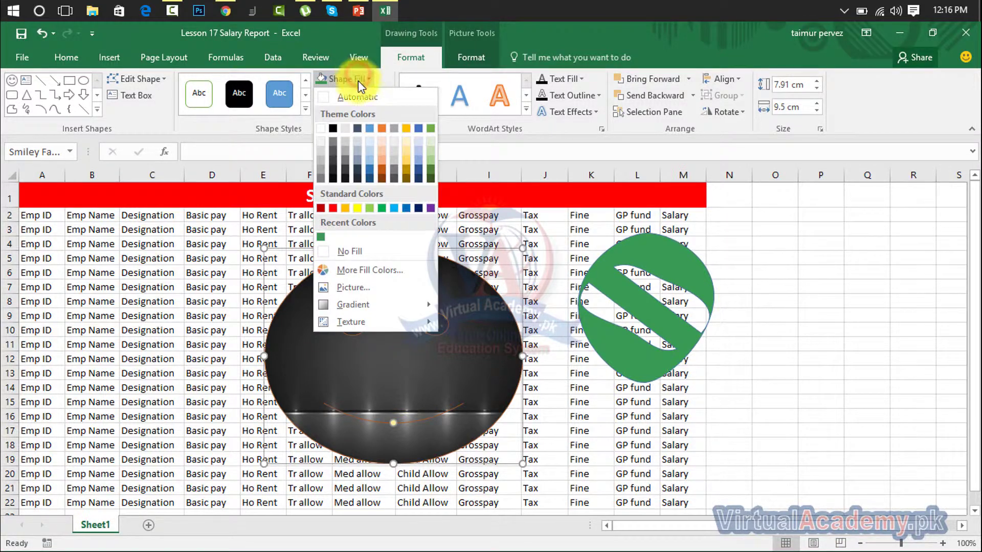
mouse_move(360, 305)
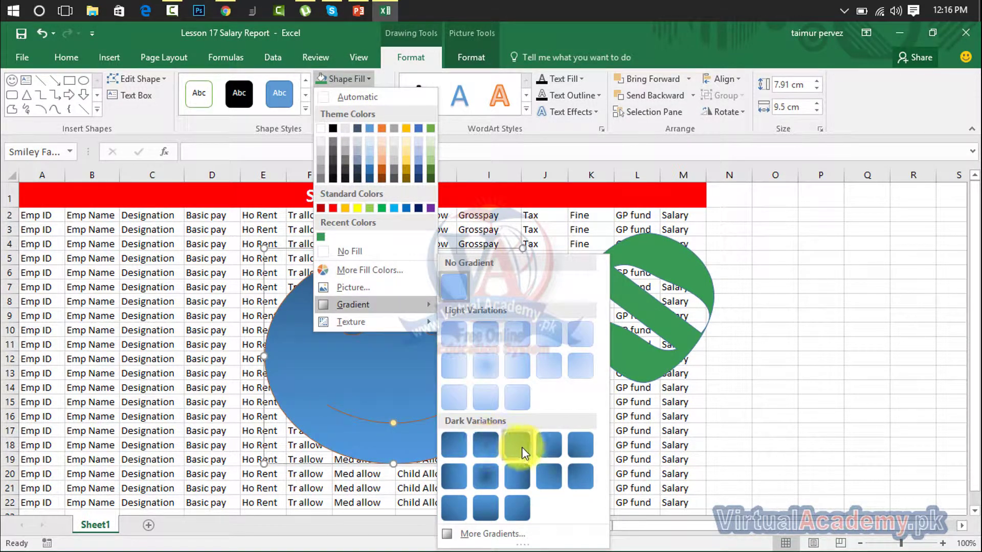
left_click(492, 533)
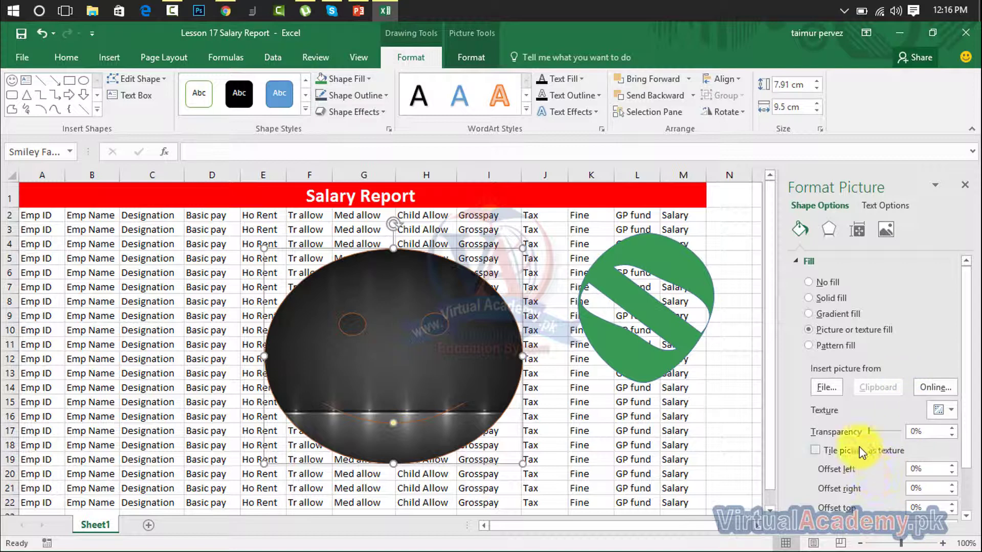
left_click(808, 314)
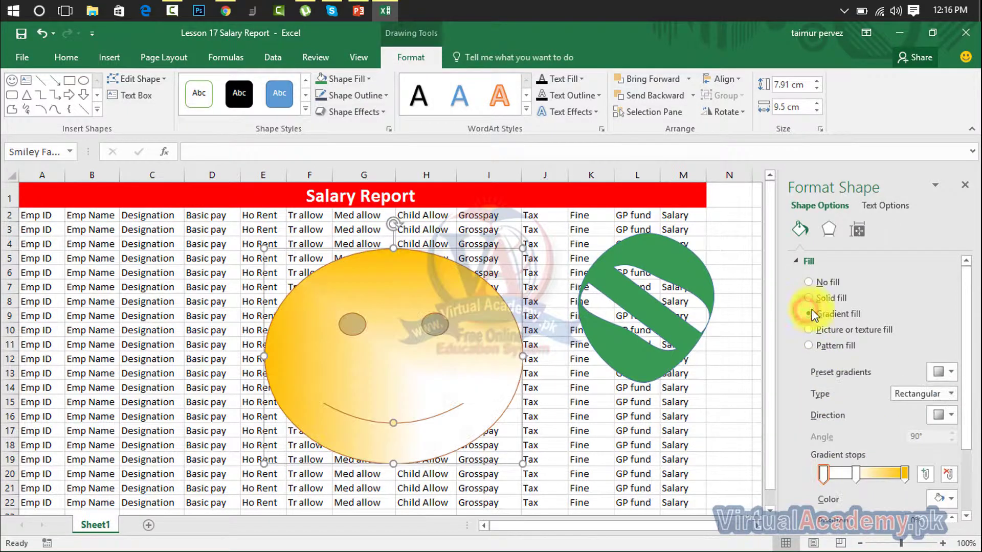
left_click(949, 375)
left_click(934, 394)
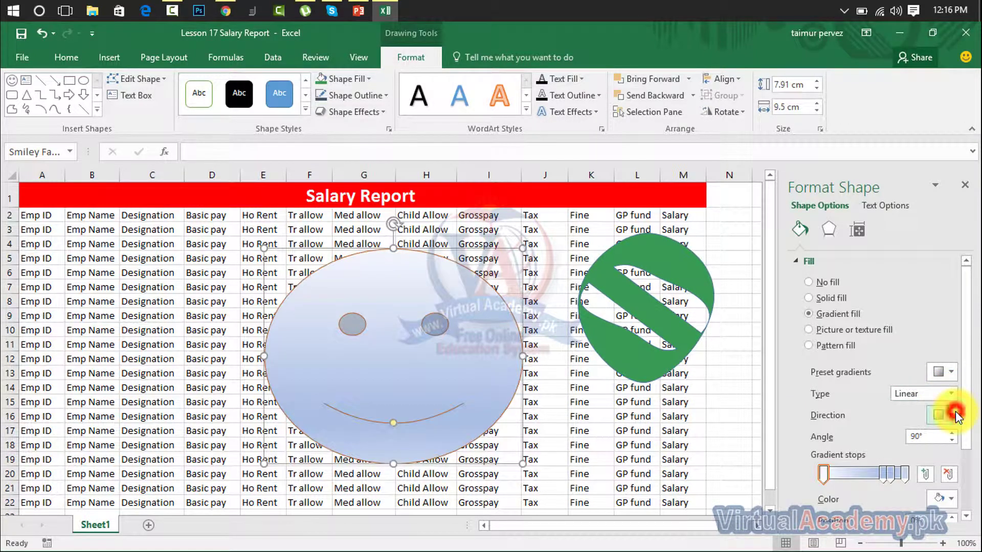
Step: Recolor the second gradient stop of the smiley face's fill with the gray theme color and close the formatting pane
left_click(885, 471)
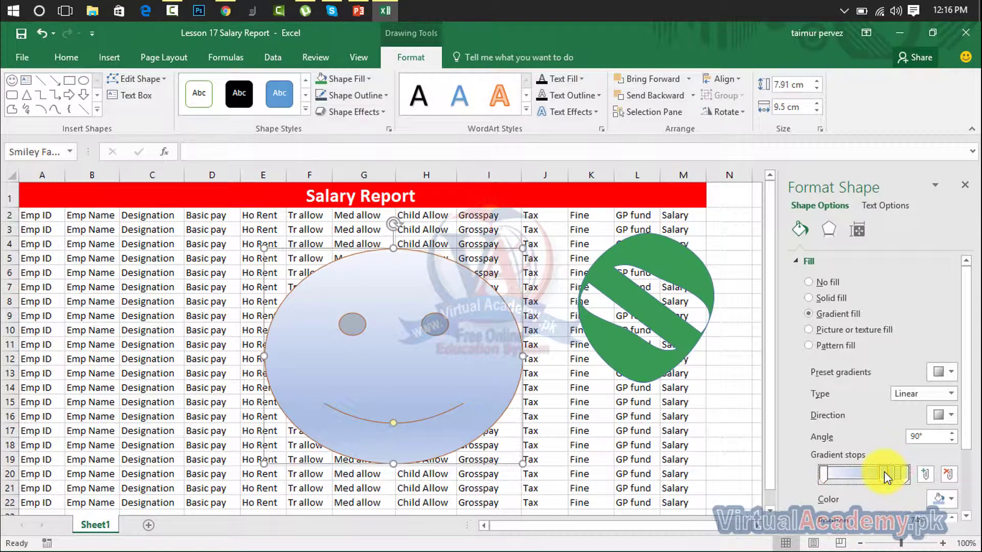
left_click(945, 500)
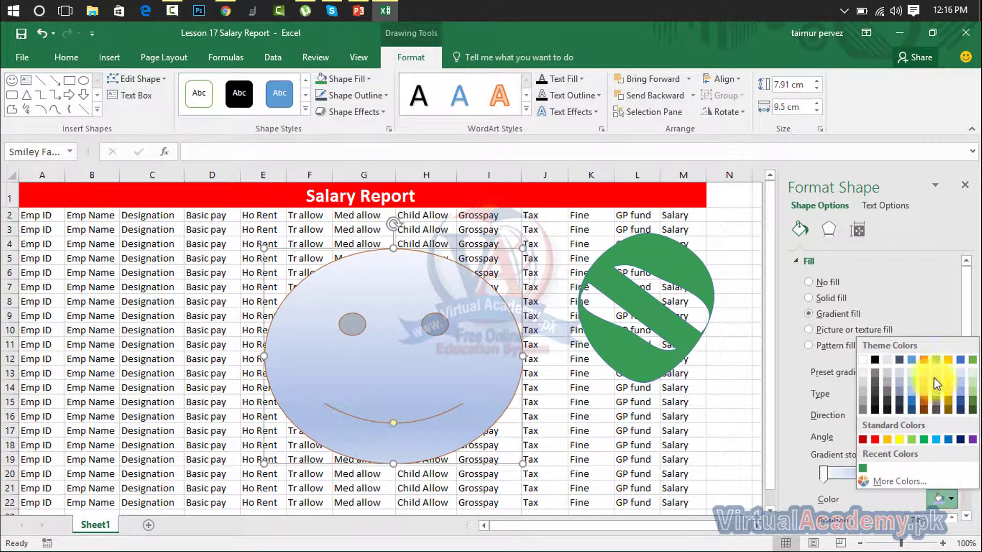
left_click(931, 357)
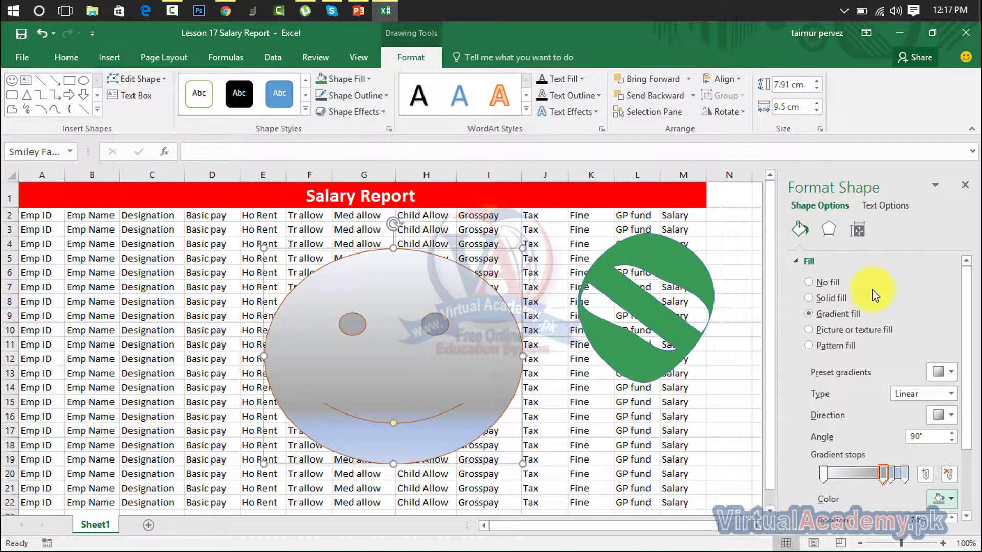
left_click(965, 185)
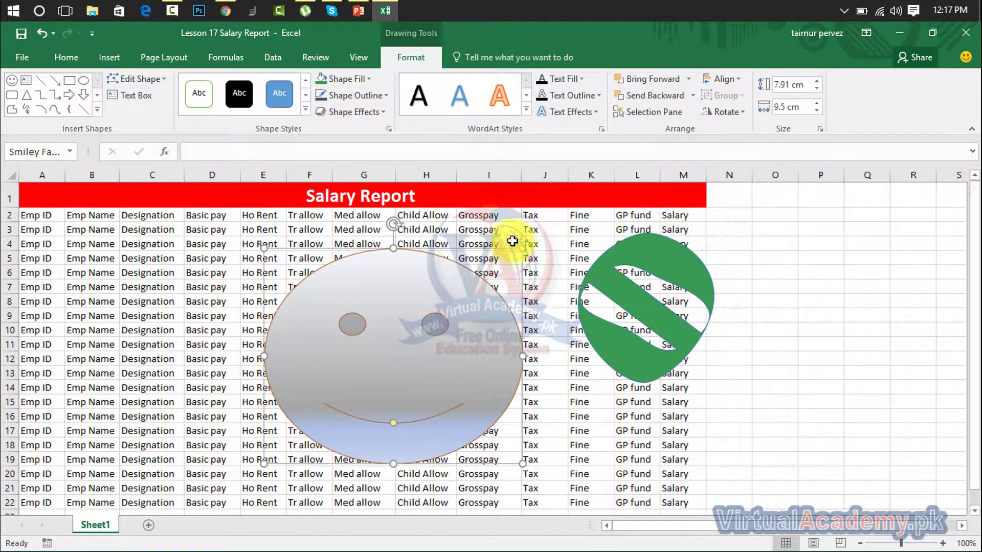
Step: Fill the smiley face with the fish fossil texture using the picture or texture fill option, and close the formatting pane
left_click(365, 78)
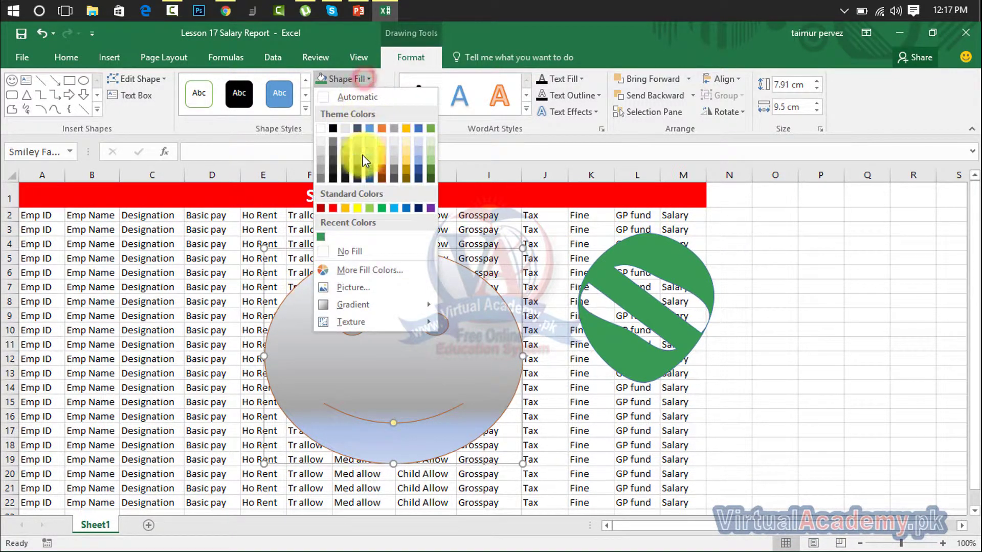
mouse_move(360, 322)
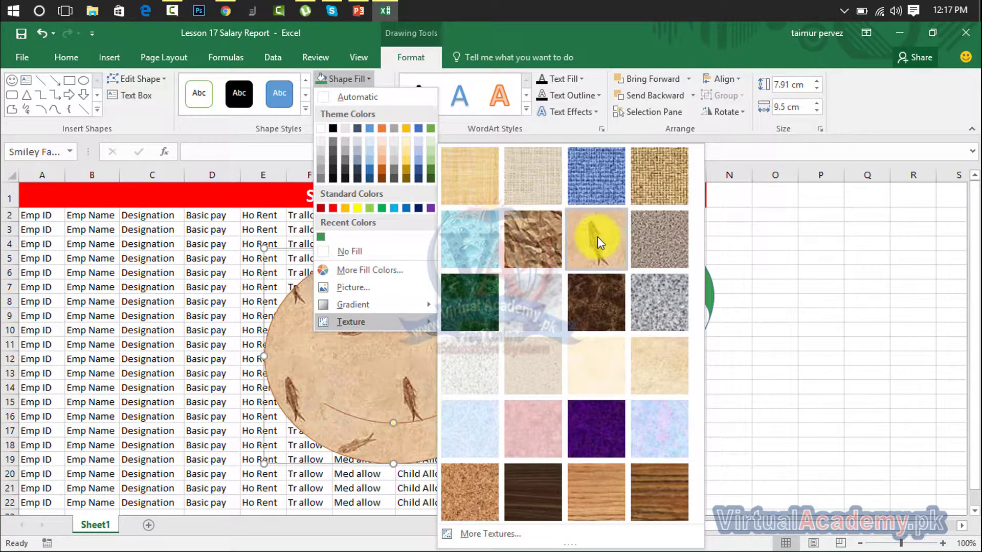
left_click(506, 541)
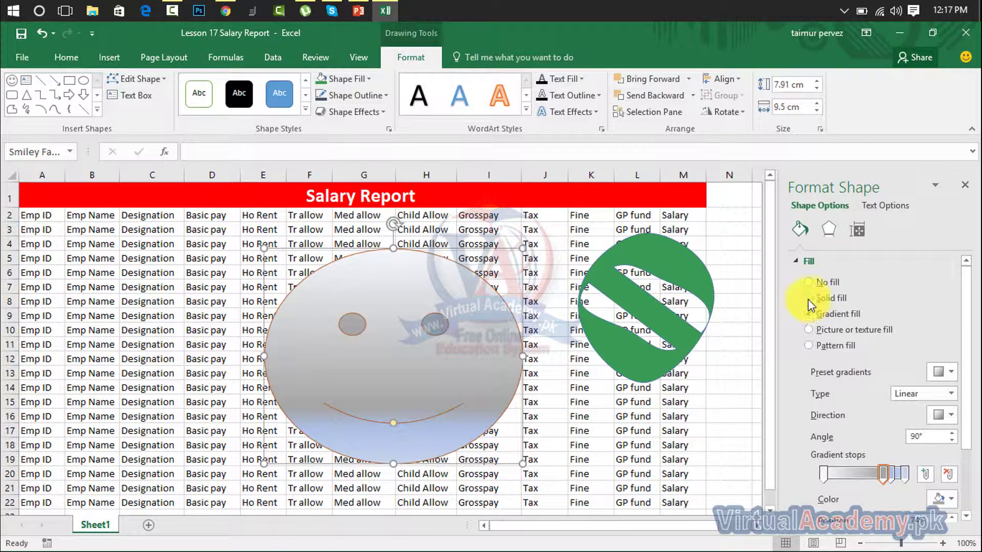
left_click(811, 329)
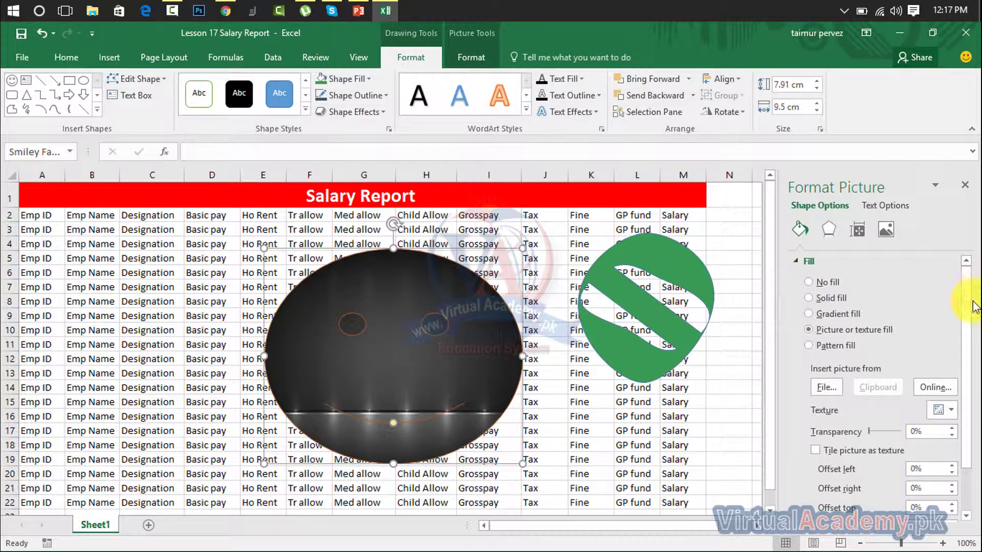
left_click(975, 372)
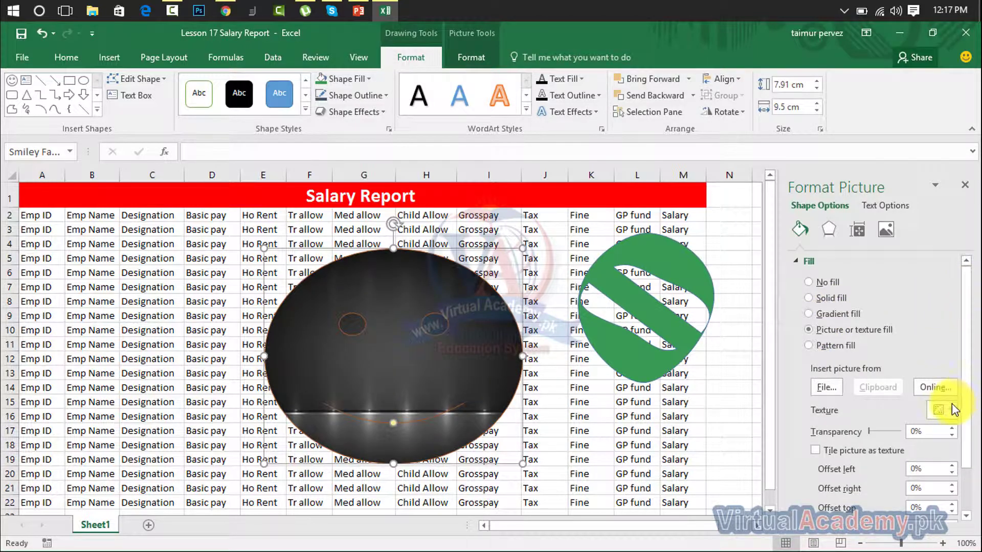
left_click(952, 408)
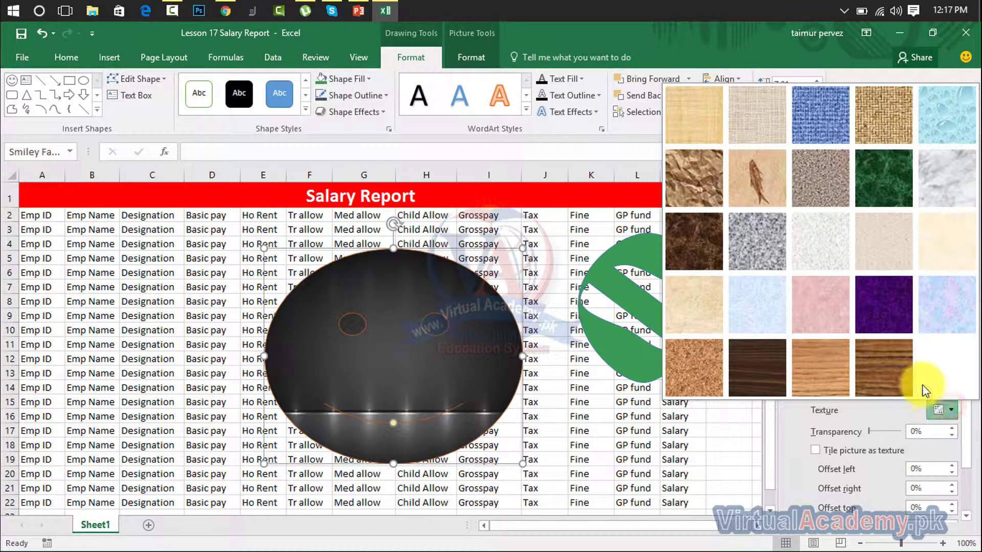
left_click(781, 199)
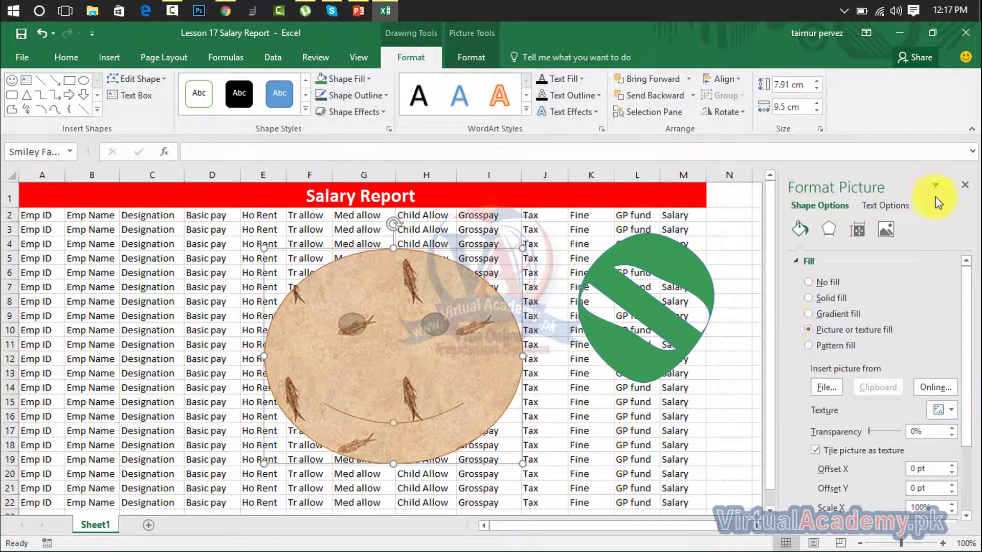
left_click(966, 184)
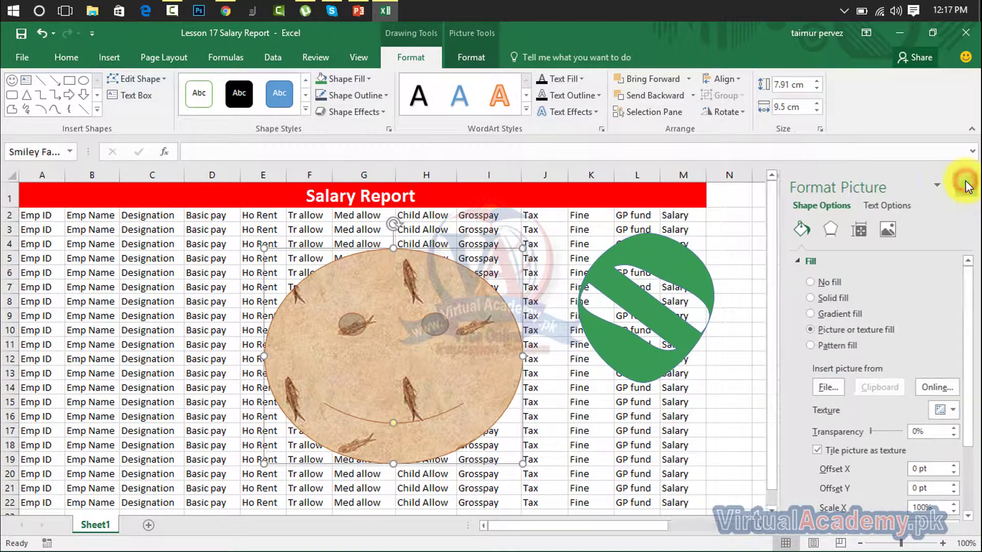
Step: Set the smiley face's outline weight to 6 pt
left_click(364, 79)
left_click(363, 77)
left_click(386, 95)
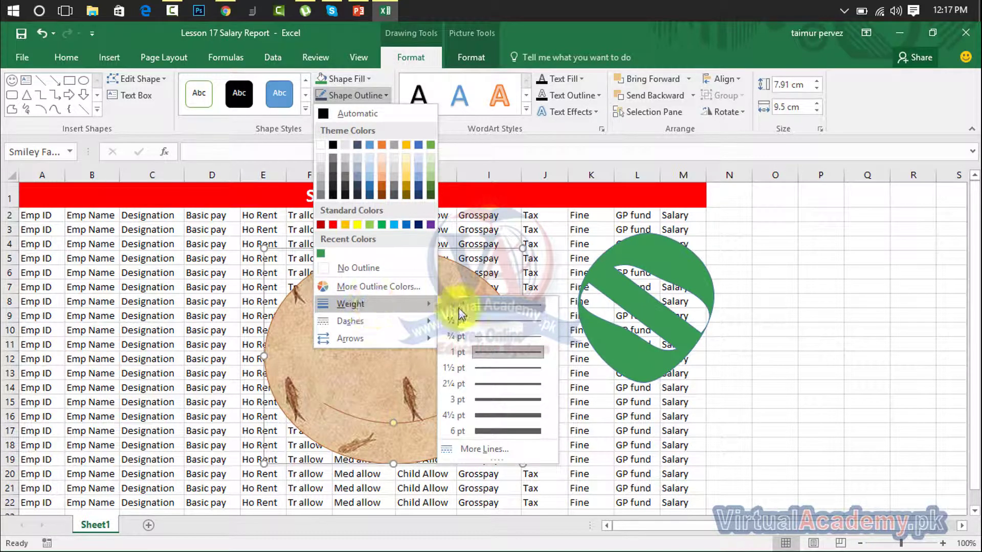
left_click(471, 430)
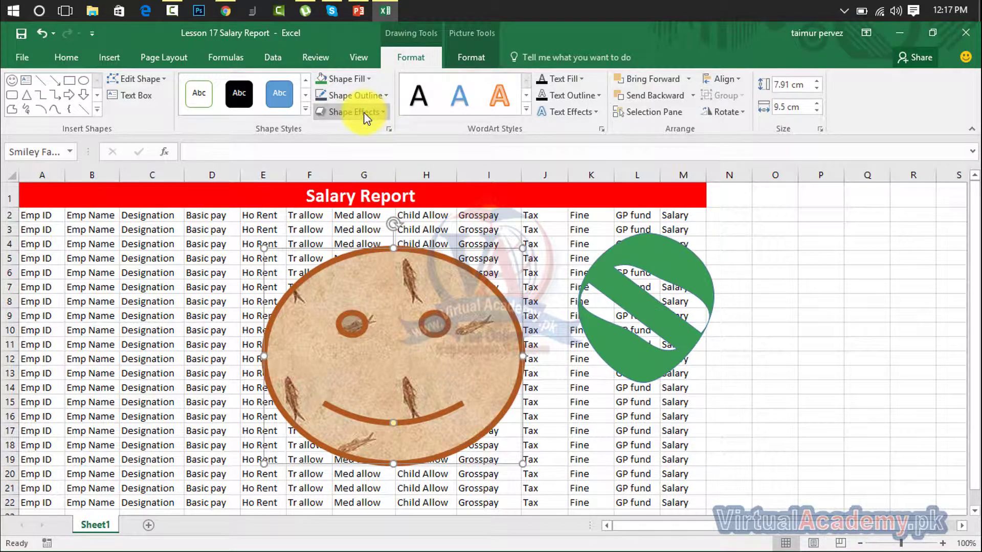
Step: Give the smiley face's outline the third dash style and the blue theme color
left_click(355, 97)
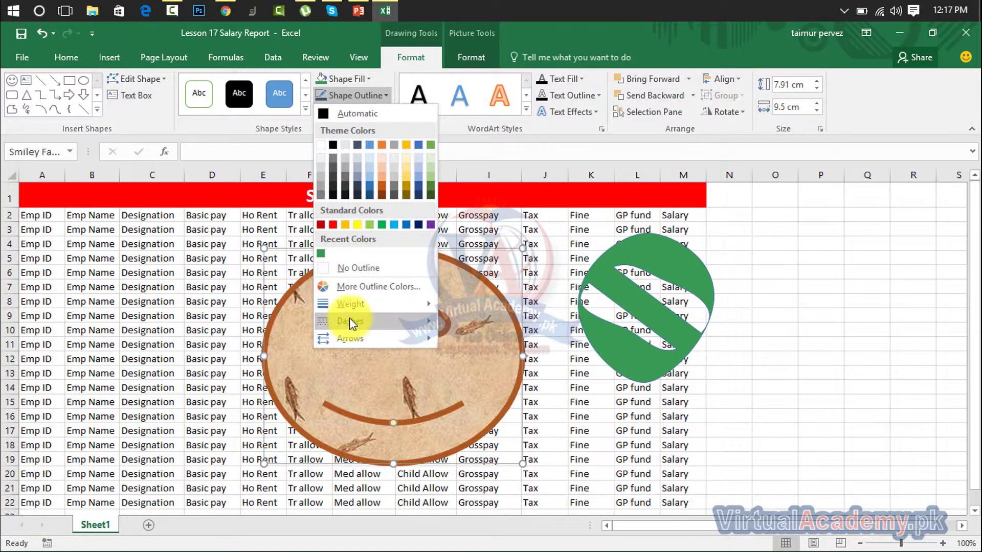
mouse_move(350, 320)
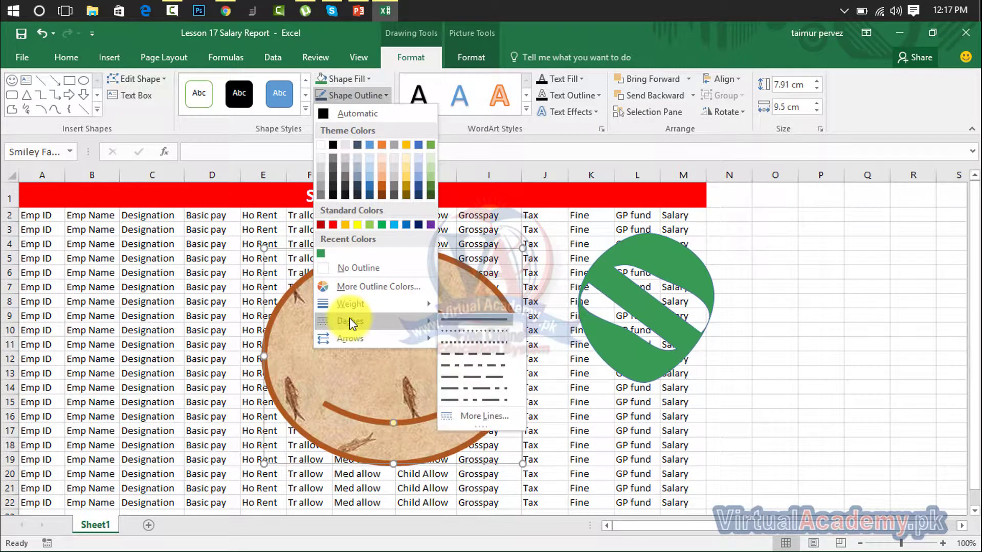
left_click(457, 343)
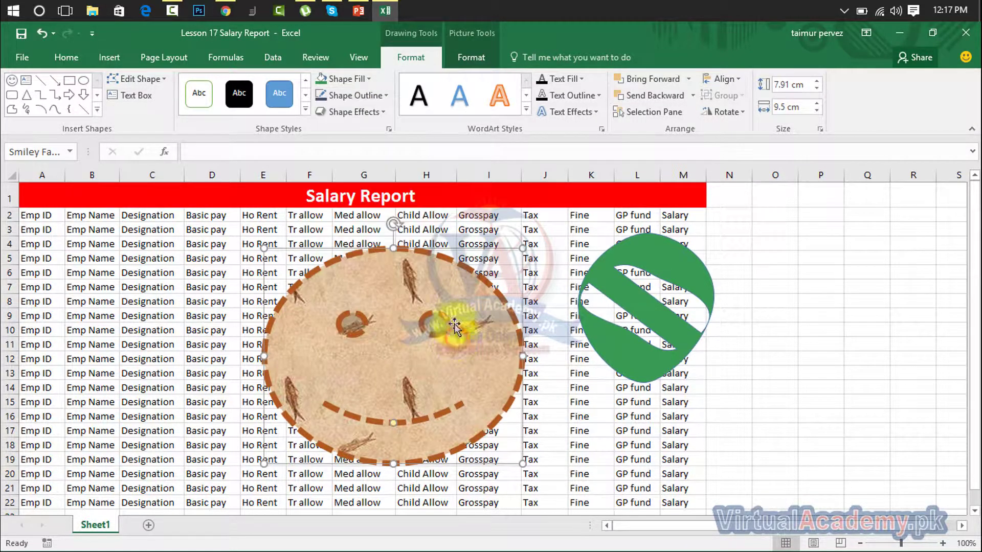
left_click(385, 98)
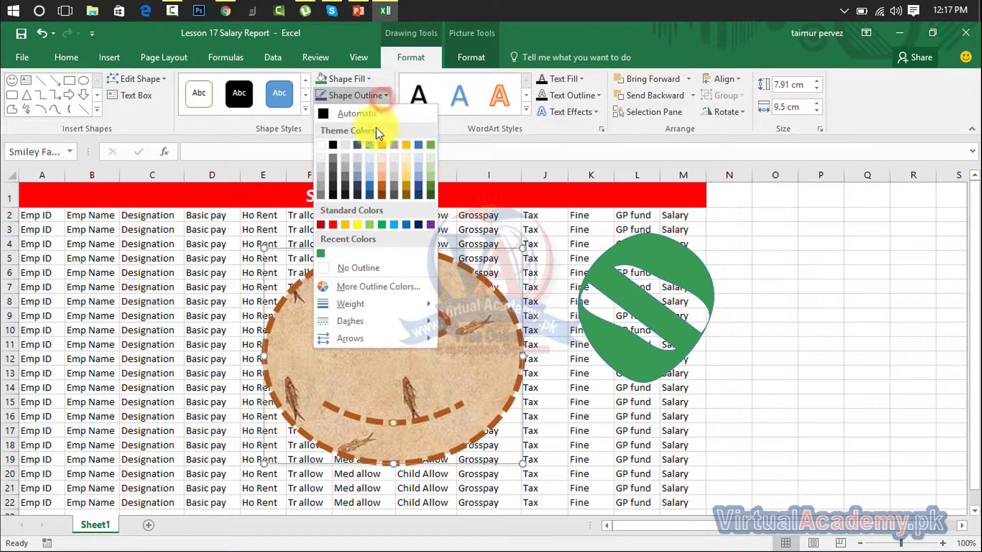
left_click(373, 142)
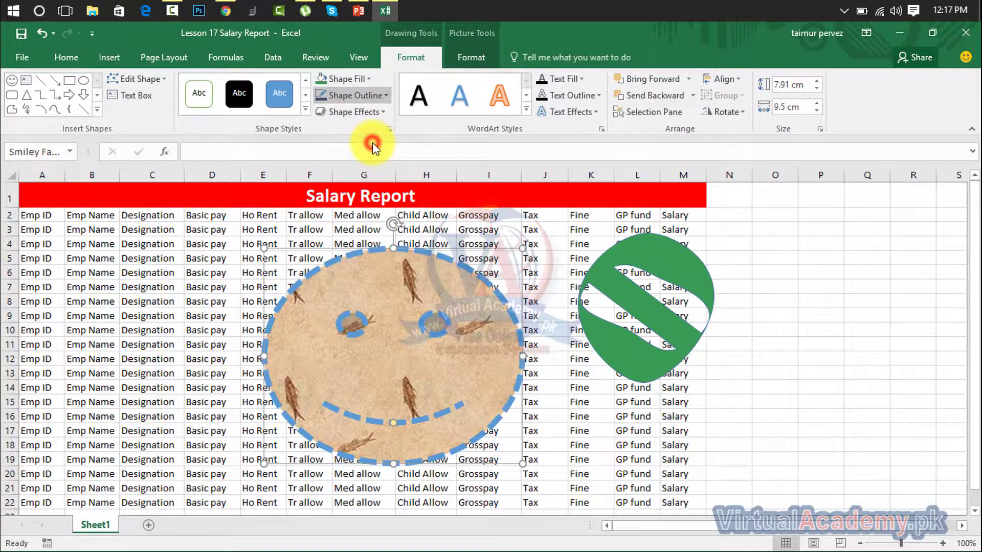
Step: Draw a nearly horizontal straight line about 7.1 cm long across row 3, from column B to column E
left_click(369, 94)
mouse_move(366, 337)
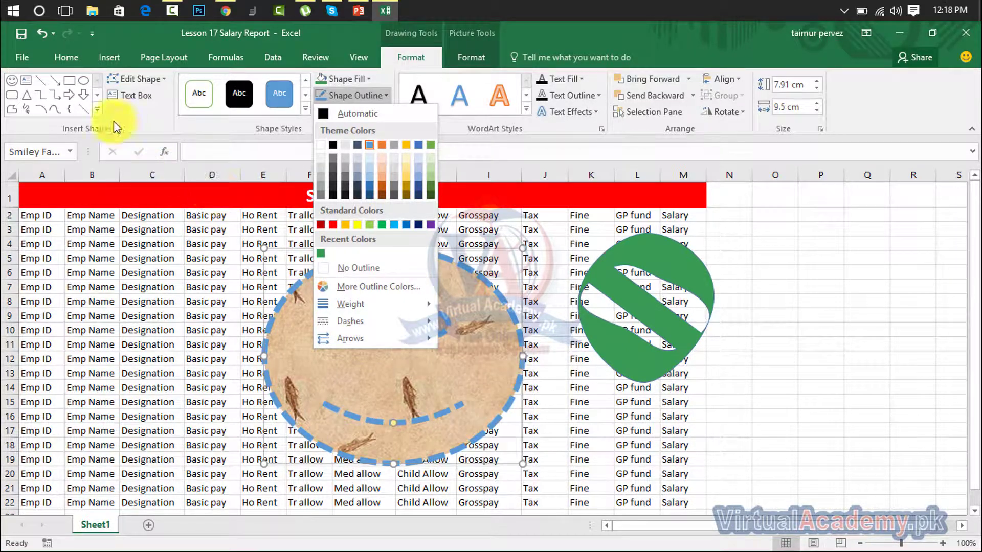
left_click(83, 109)
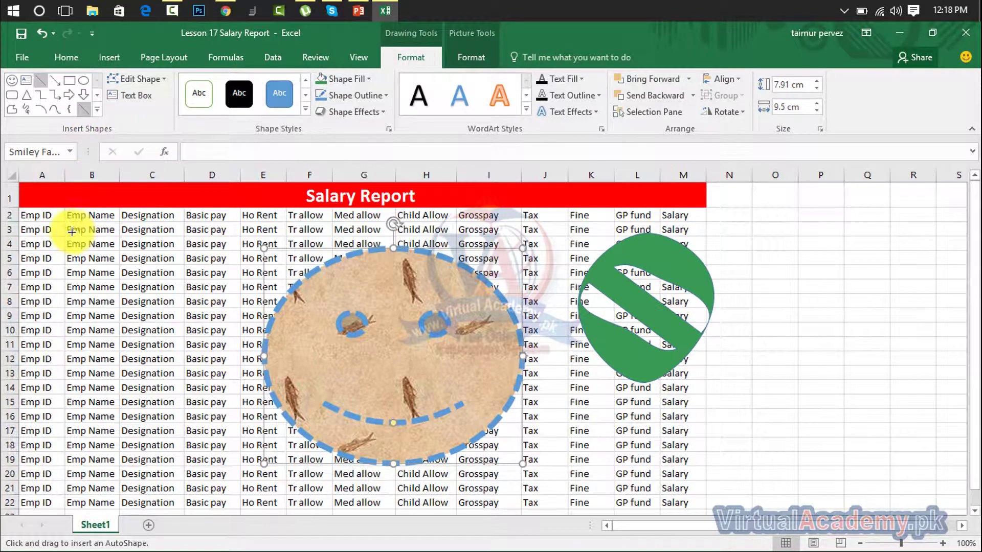
mouse_move(71, 230)
left_mouse_down()
mouse_move(223, 246)
mouse_move(266, 232)
left_mouse_up()
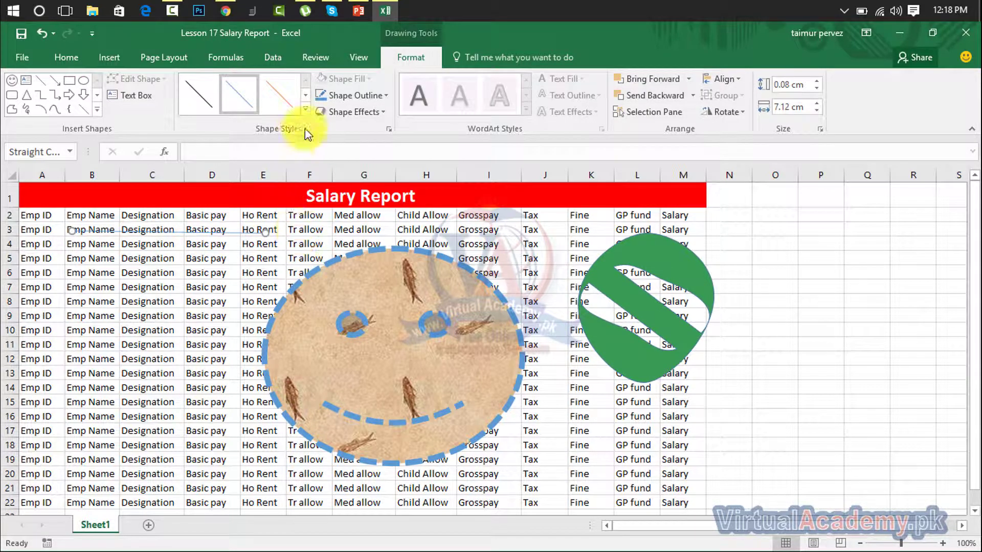
Step: Set the weight of the straight line in row 3 to 6 pt
left_click(379, 100)
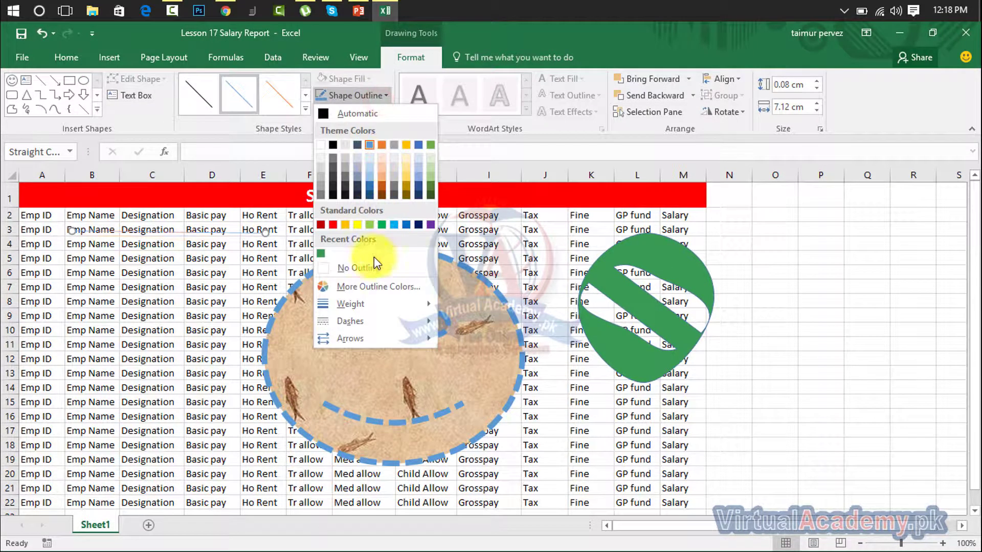
mouse_move(368, 307)
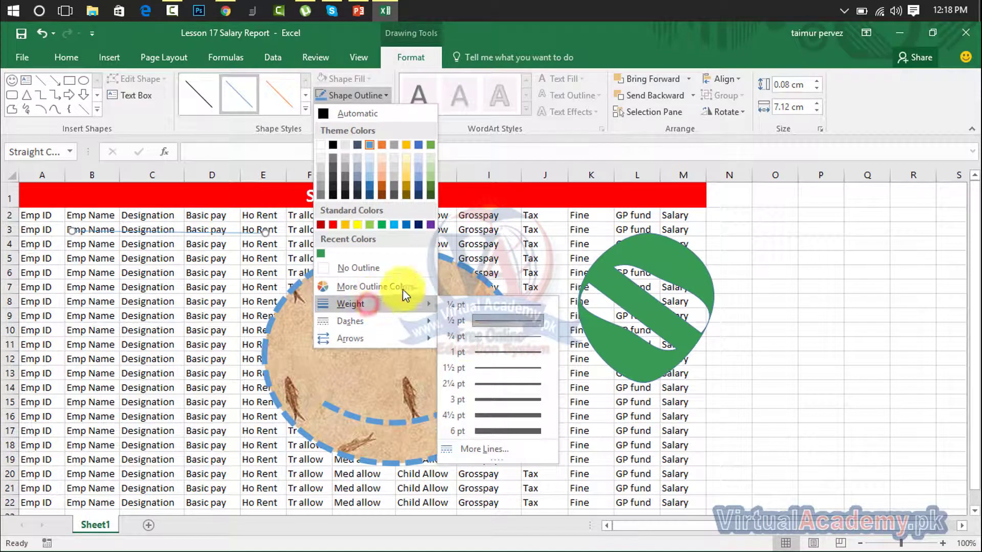
left_click(477, 430)
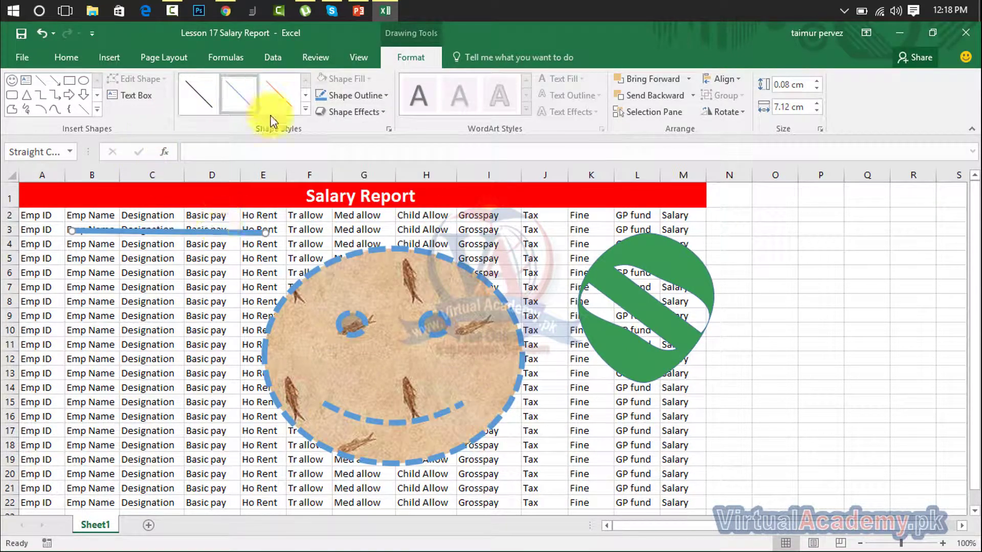
Step: Give the straight line in row 3 solid arrowheads at both ends and delete the line
left_click(357, 115)
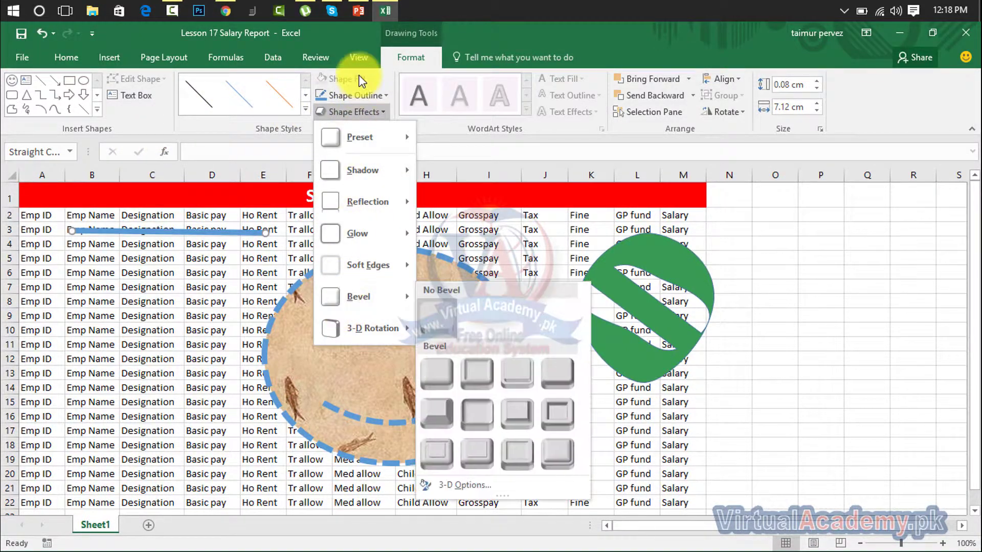
left_click(367, 97)
mouse_move(378, 338)
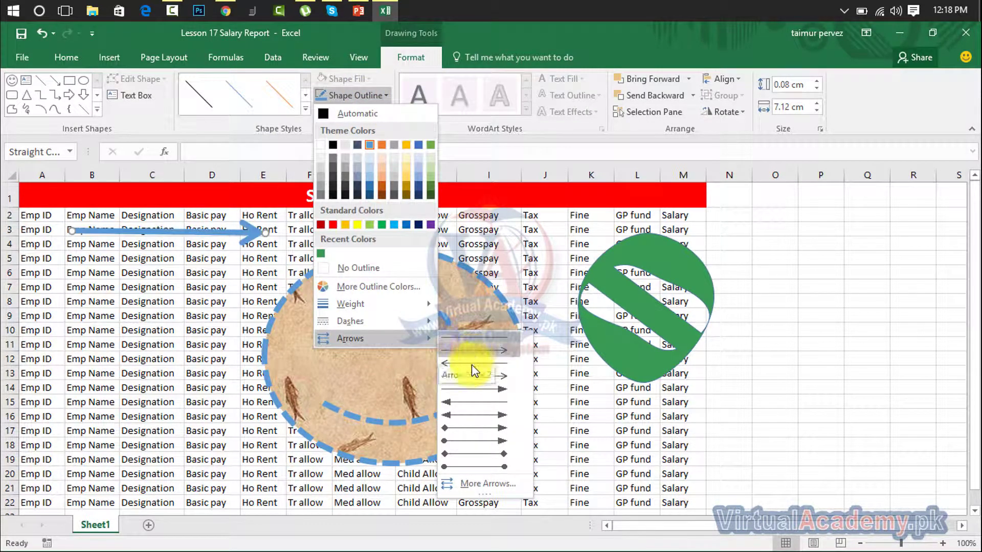
left_click(473, 416)
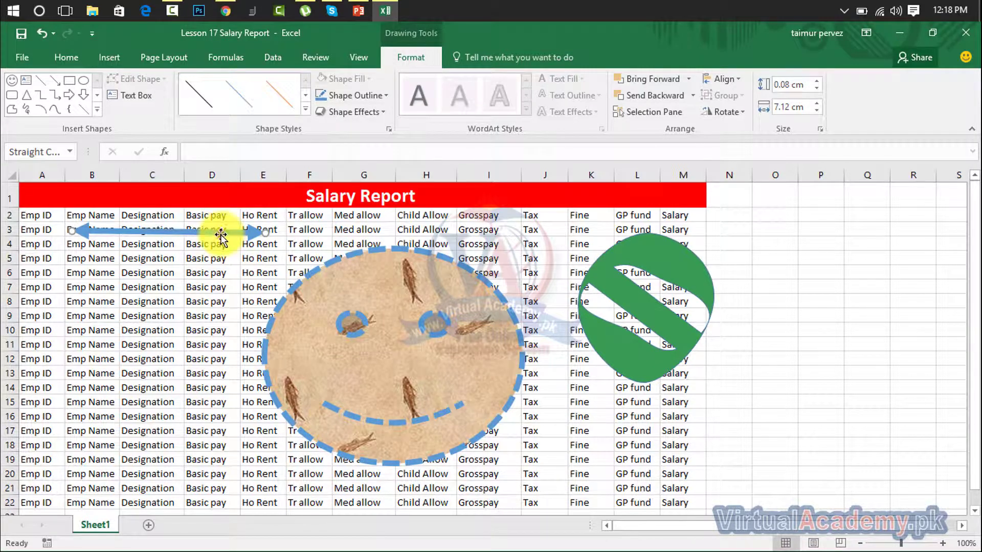
key("Delete")
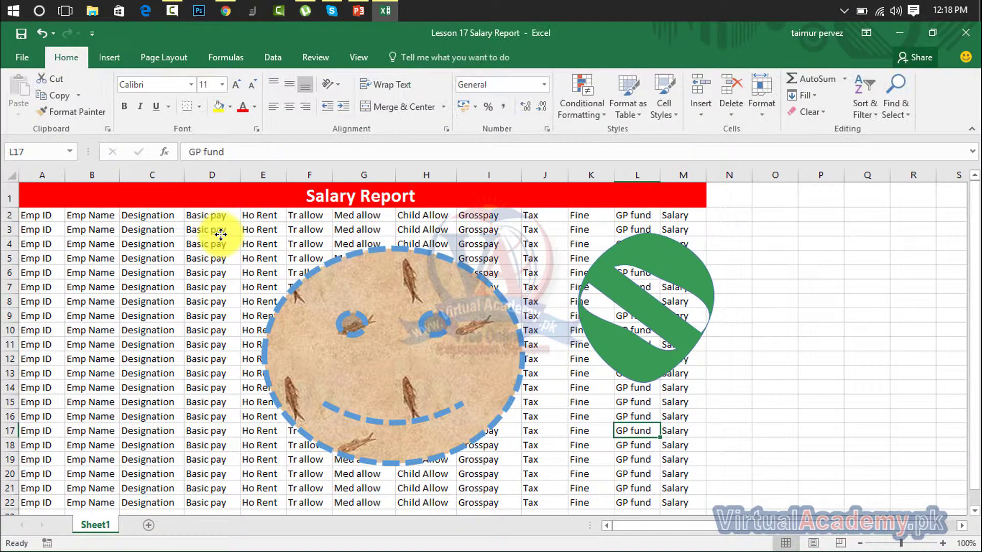
Step: Apply the Perspective: Right 3-D rotation effect to the smiley face
left_click(328, 275)
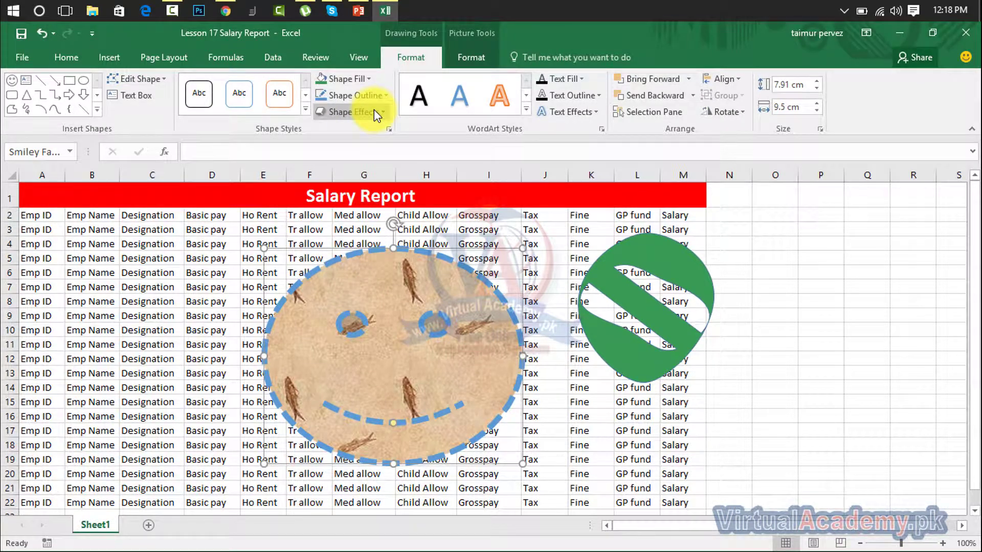
left_click(377, 88)
left_click(377, 88)
left_click(372, 113)
mouse_move(370, 136)
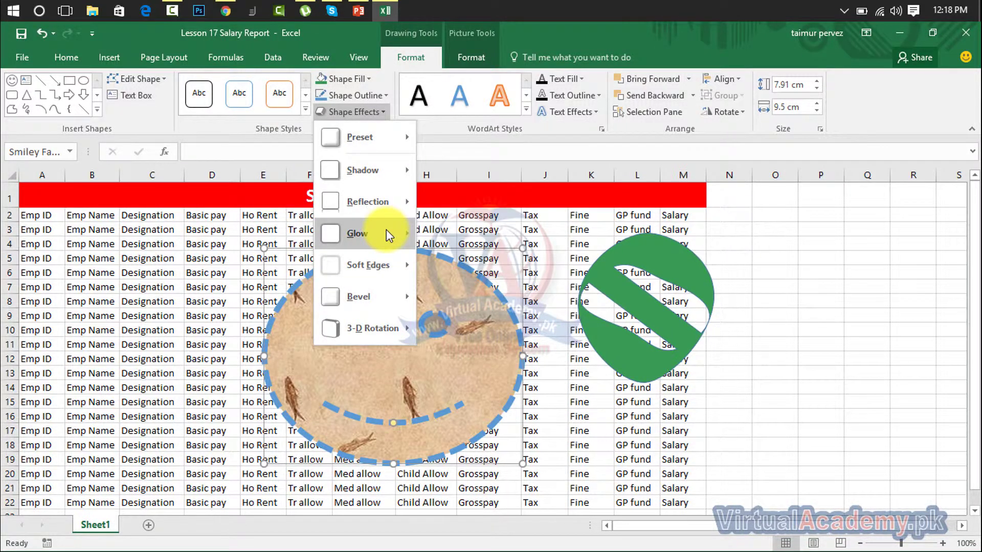
mouse_move(386, 231)
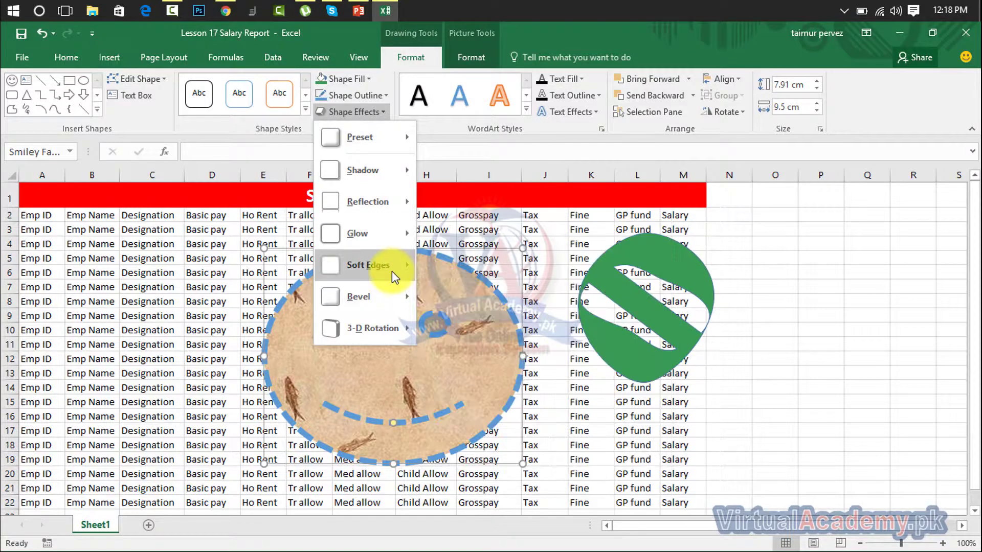
mouse_move(392, 271)
mouse_move(404, 296)
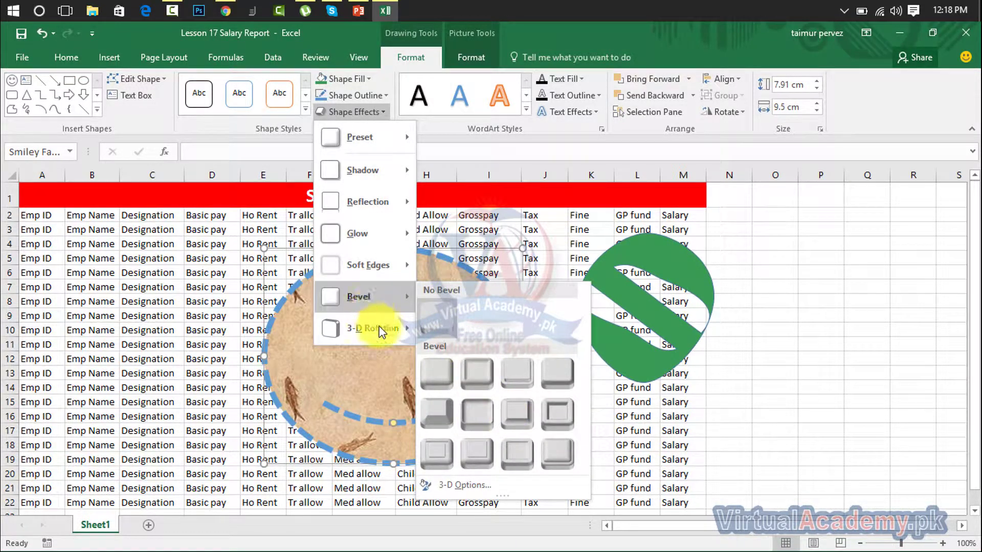
mouse_move(382, 326)
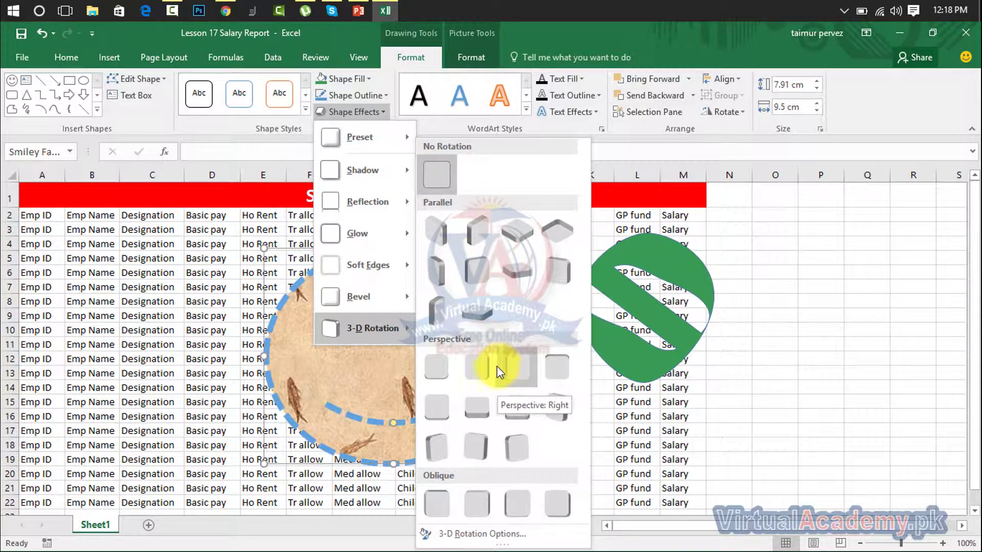
key("Escape")
key("Escape")
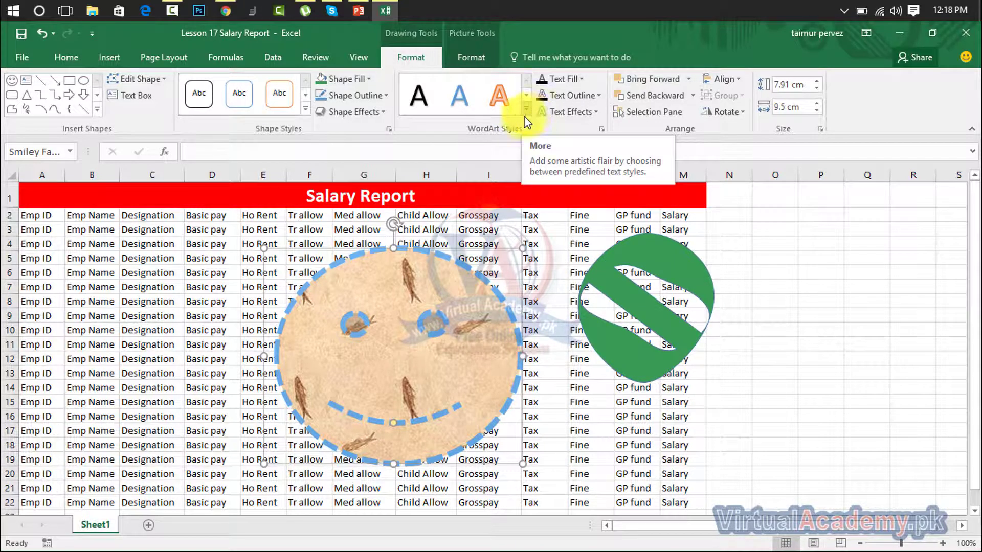
Step: Compare the picture formatting and drawing formatting options offered for the texture-filled smiley face
left_click(424, 190)
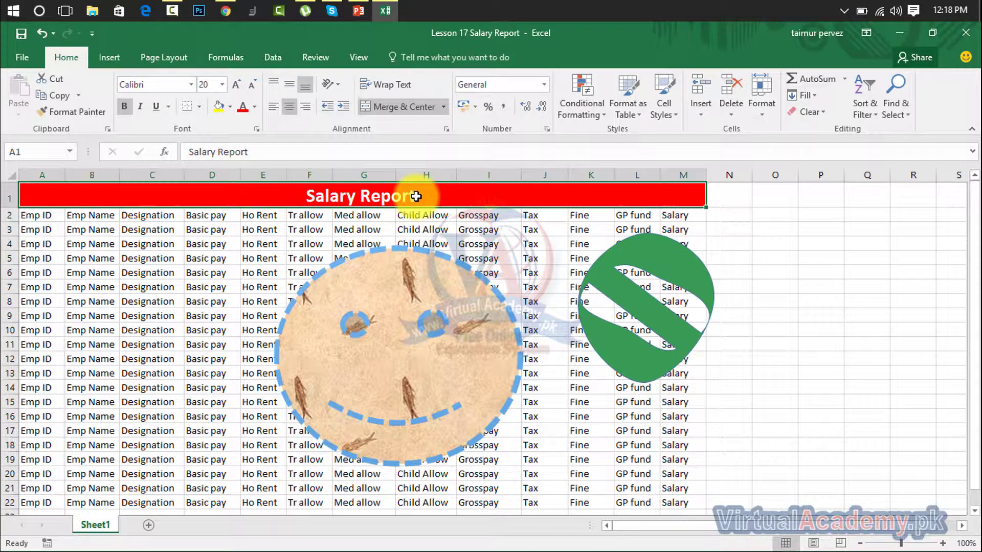
left_click(281, 263)
left_click(465, 333)
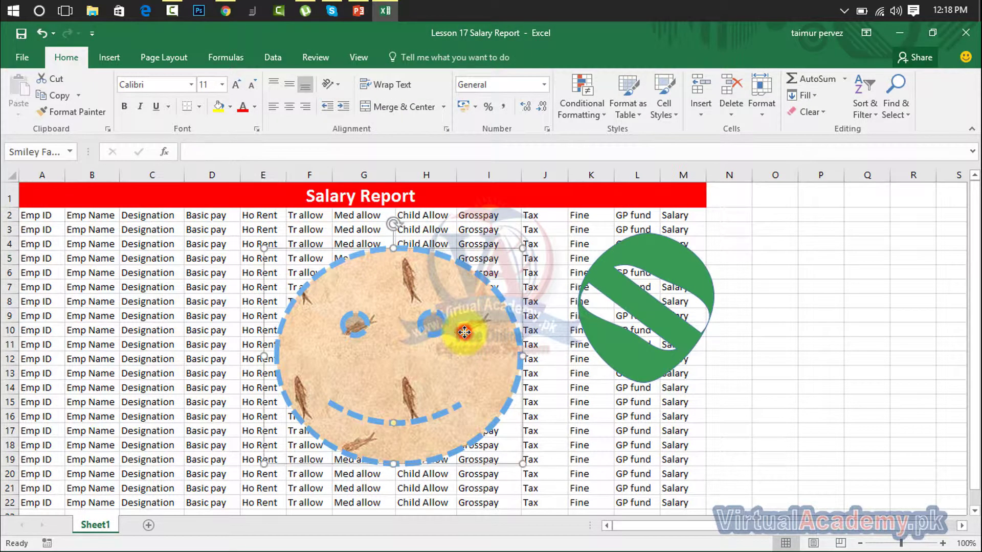
left_click(462, 56)
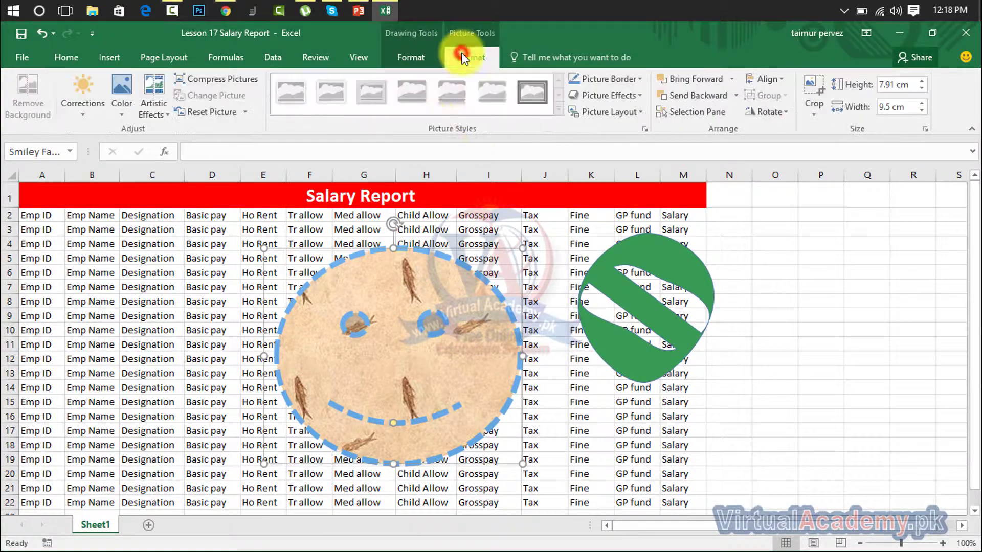
left_click(416, 57)
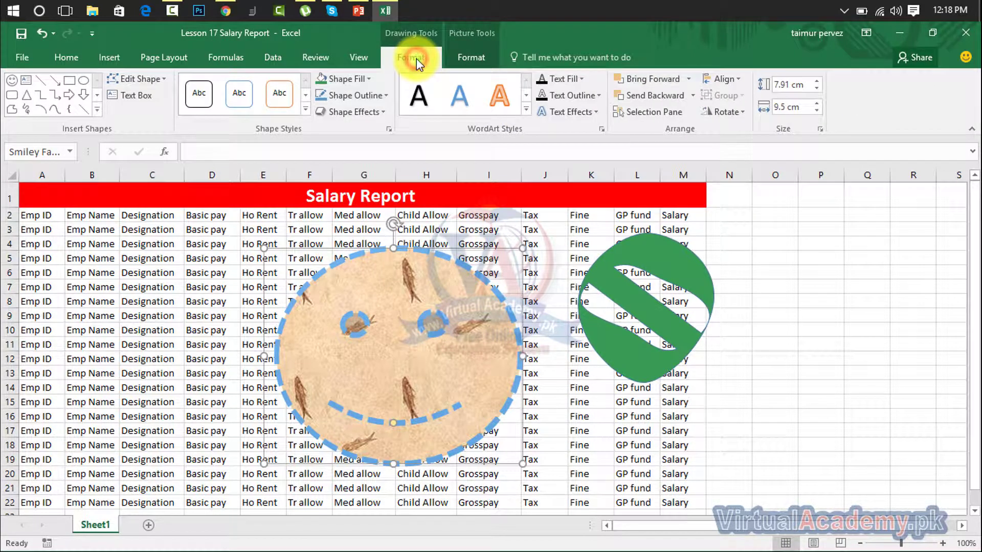
left_click(469, 58)
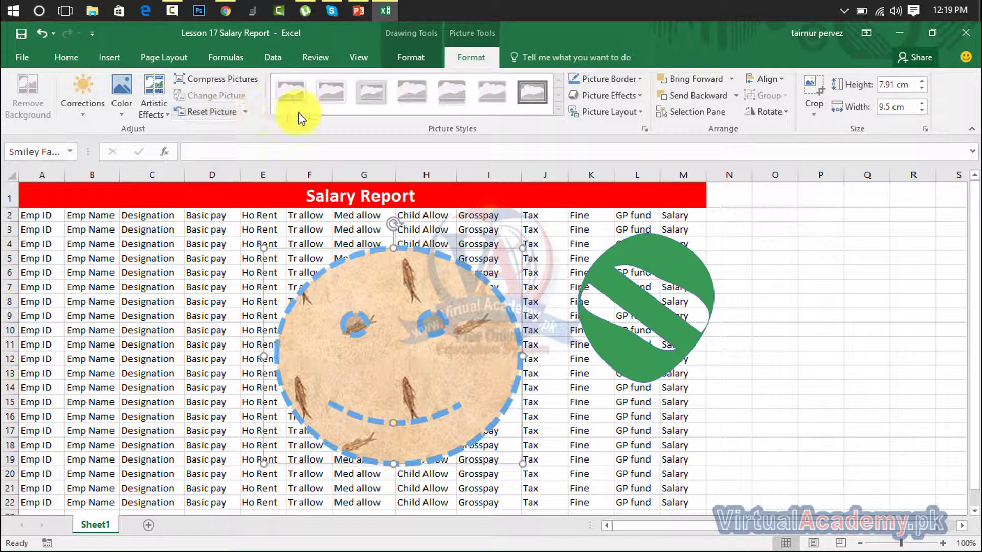
Step: Apply the blue WordArt style in the third row, third column of the gallery to the smiley face
left_click(404, 60)
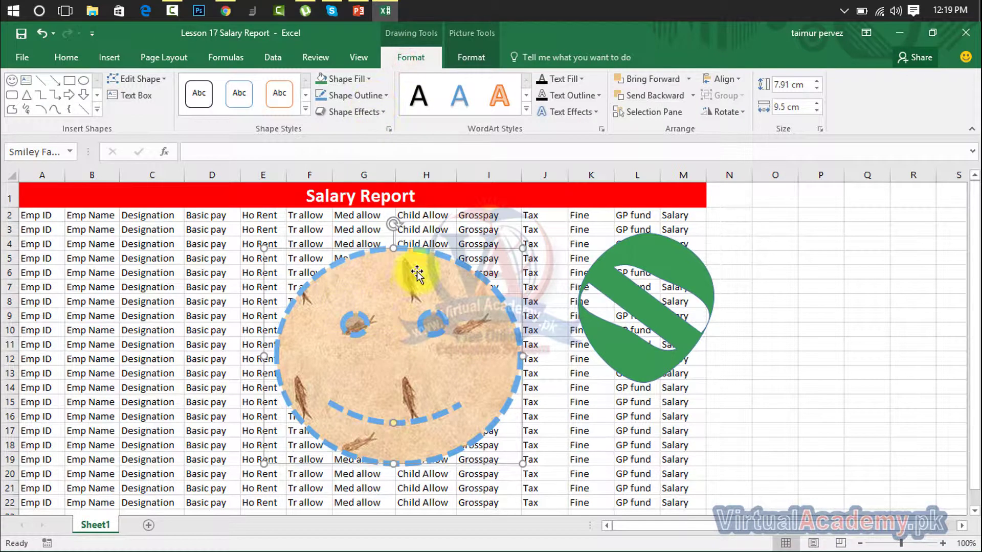
left_click(525, 112)
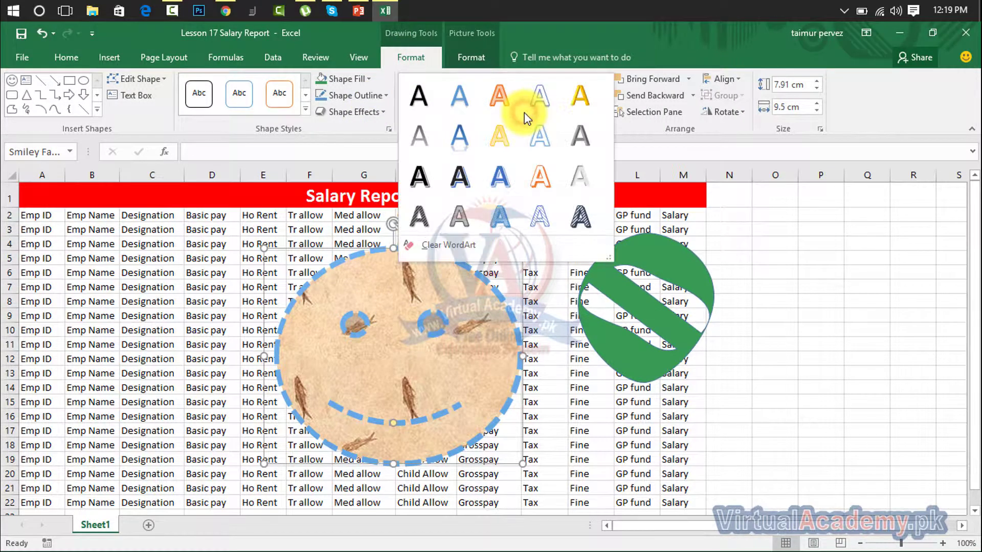
left_click(499, 177)
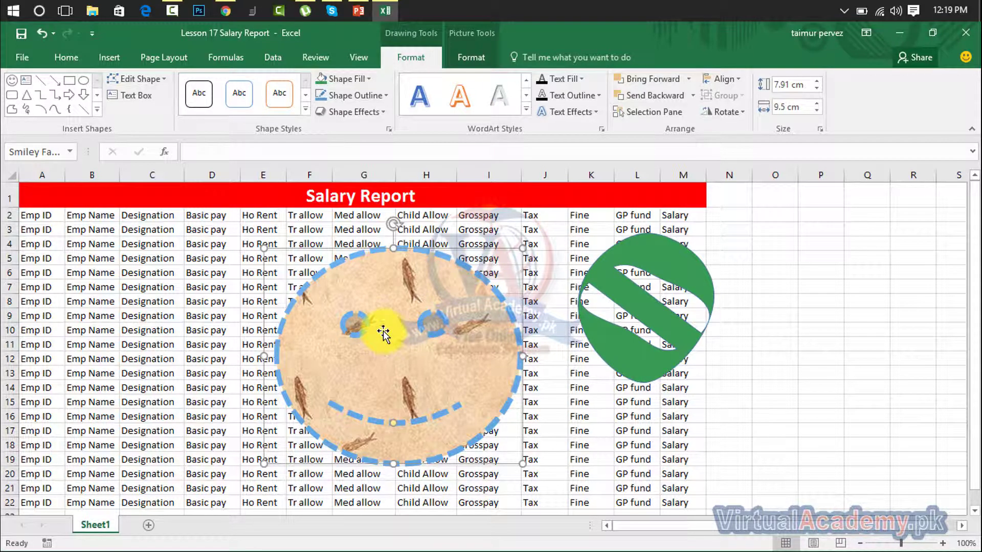
Step: Insert a WordArt object in the plain blue style of the first row and delete it
left_click(119, 57)
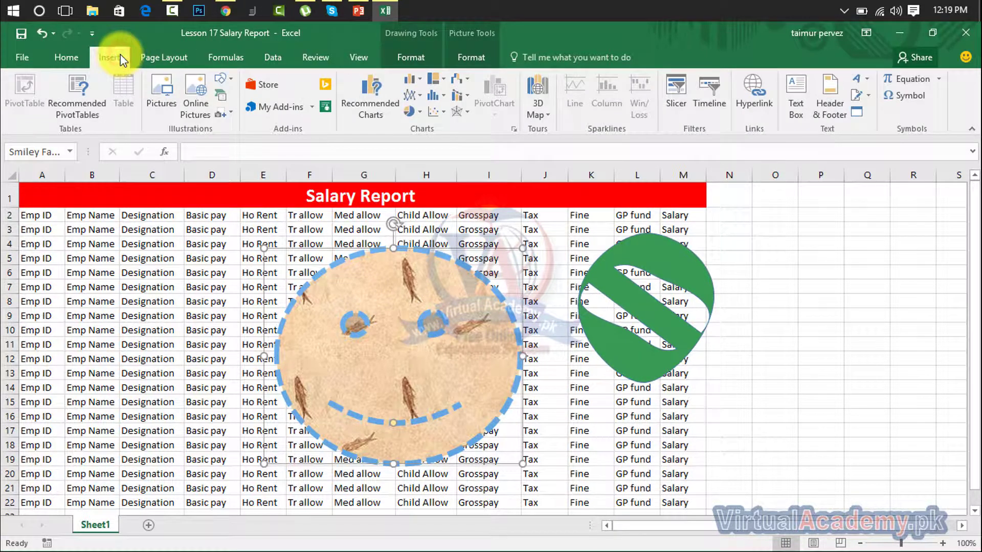
left_click(864, 83)
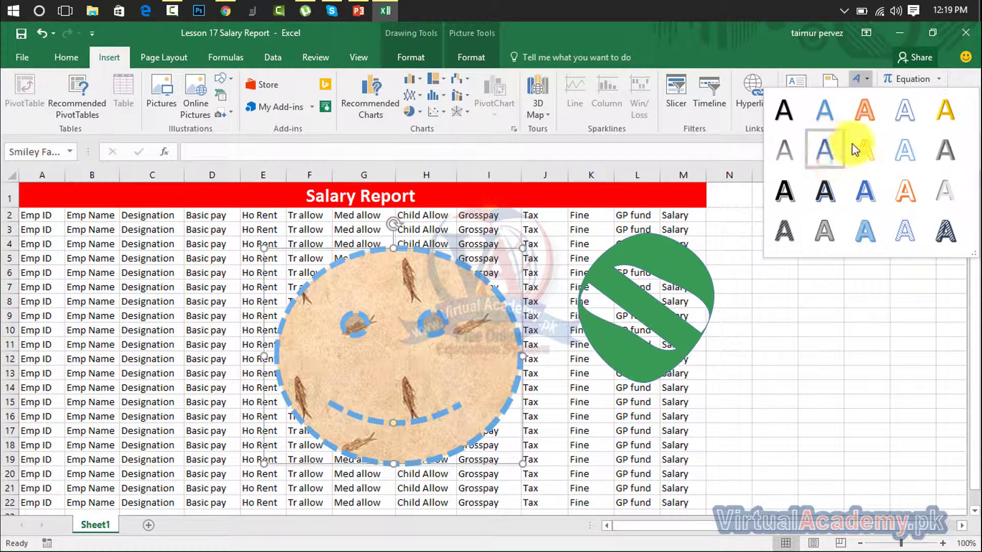
left_click(831, 112)
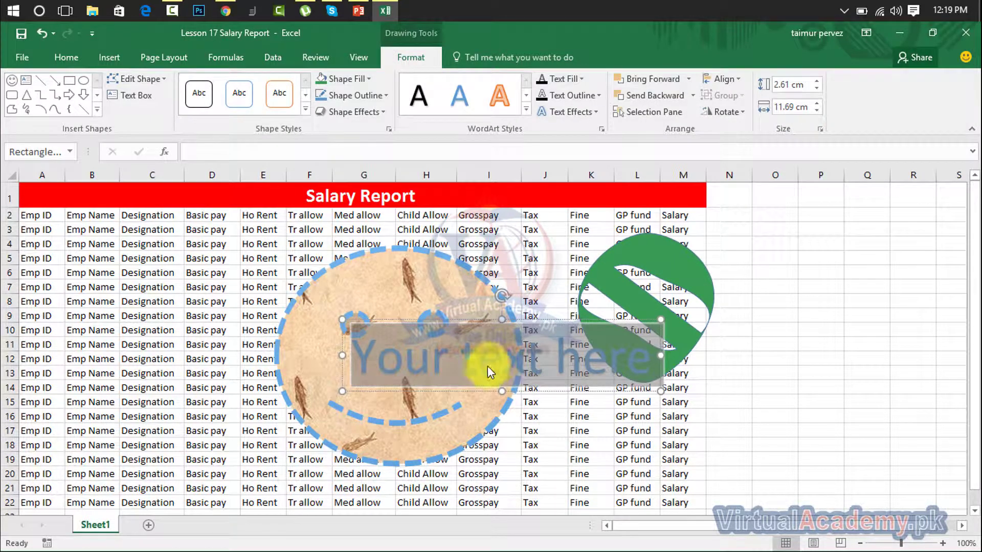
left_click(543, 359)
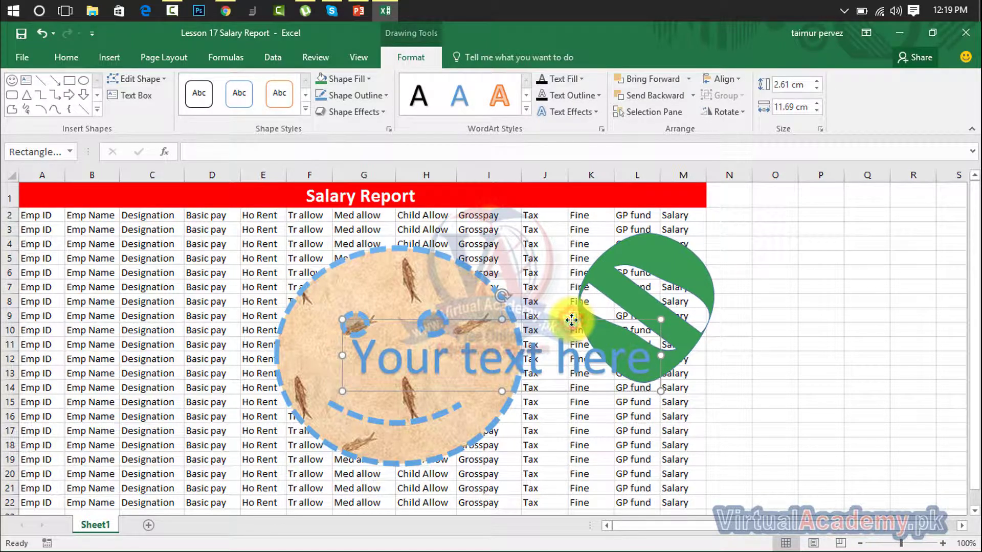
key("Delete")
Step: Enlarge the green "Not Allowed" symbol to about 6.5 cm high by 8.6 cm wide and move it over the smiley face's right half
left_click(423, 314)
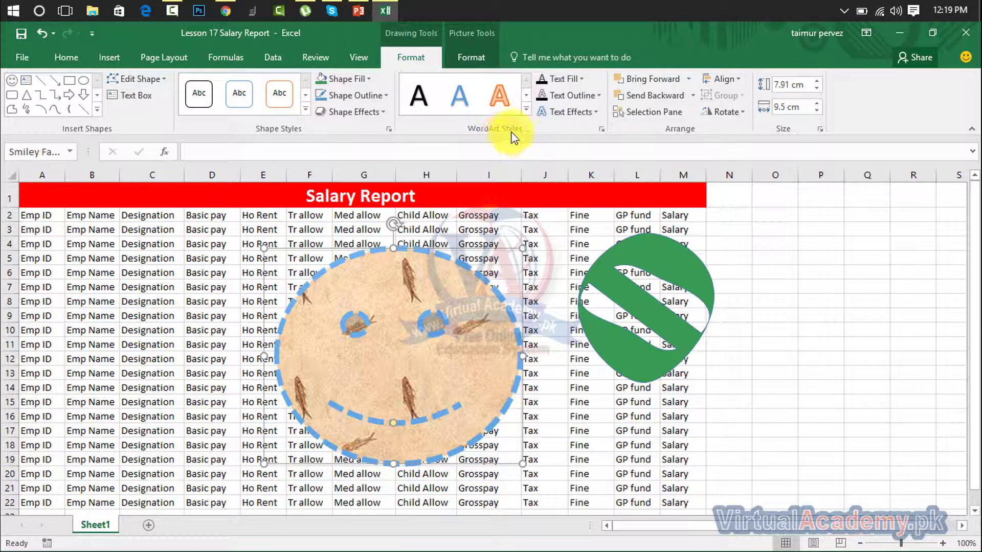
left_click(628, 279)
left_click_drag(577, 382, 483, 407)
left_click_drag(591, 328, 750, 312)
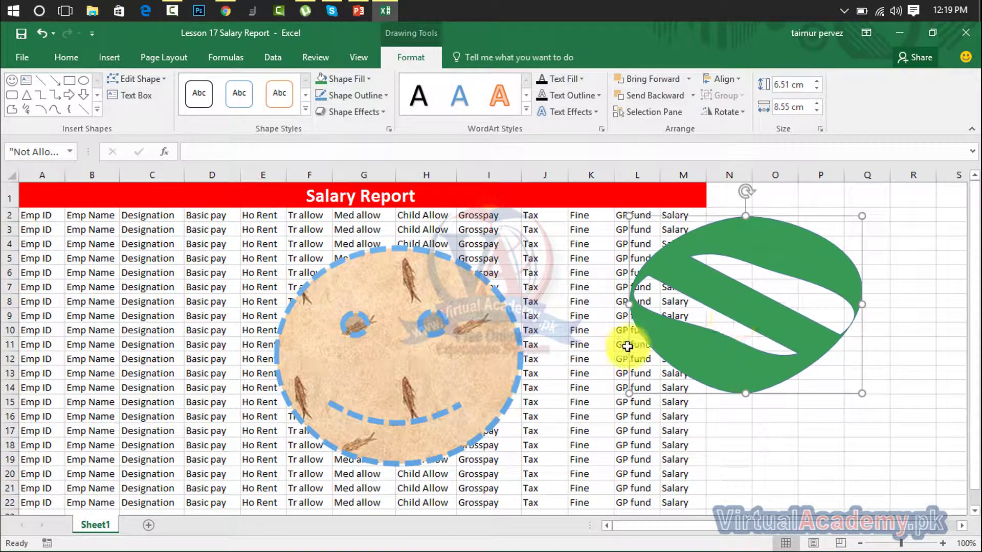
left_click(493, 351)
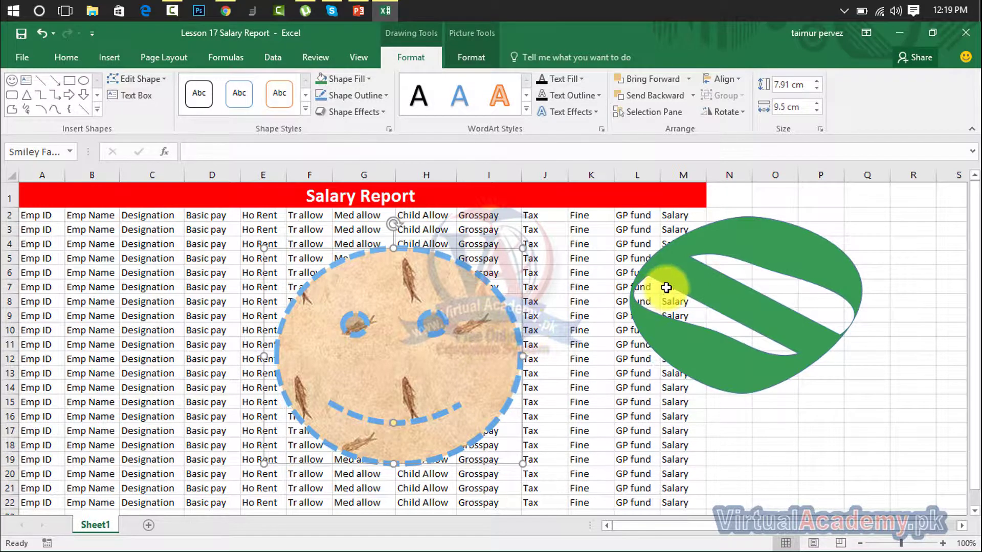
left_click_drag(716, 290, 477, 358)
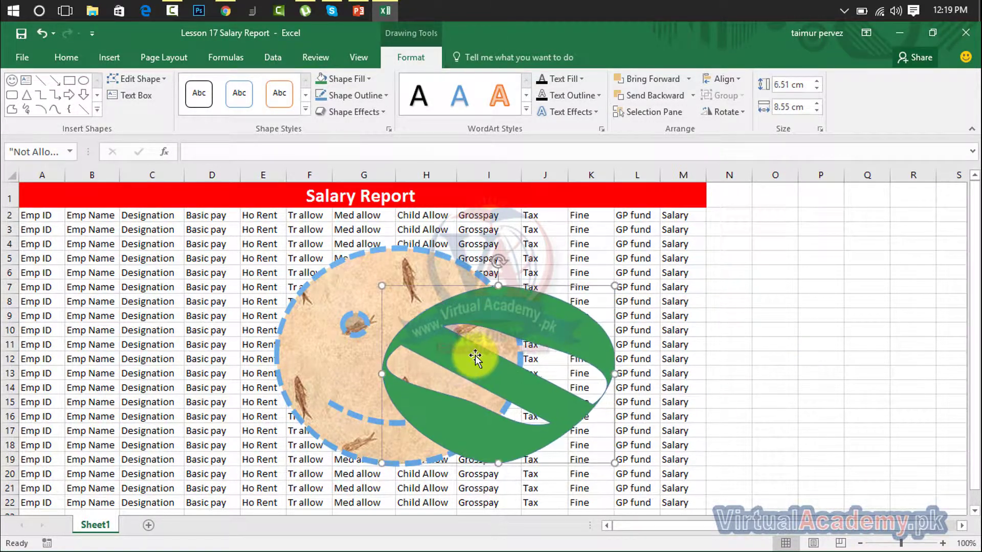
Step: Send the green "Not Allowed" symbol behind the smiley face and bring it forward again
left_click(653, 92)
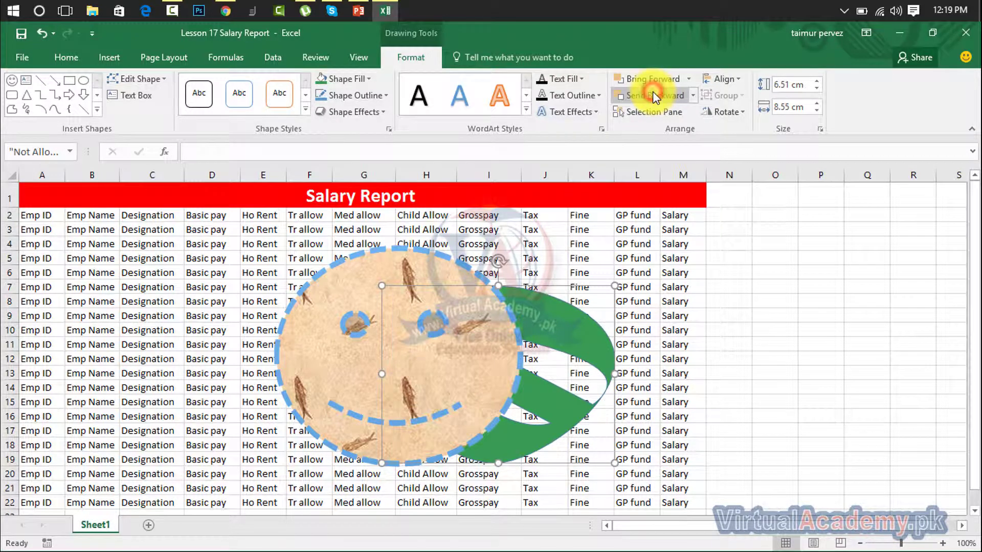
left_click(644, 78)
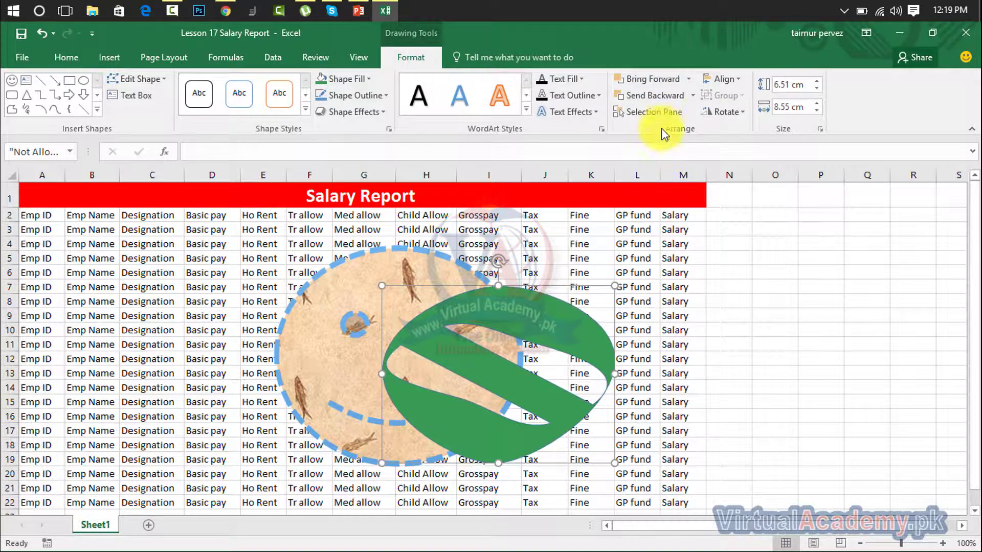
Step: Open the Selection Pane and use it to select the smiley face and the "Not Allowed" symbol in turn
left_click(660, 108)
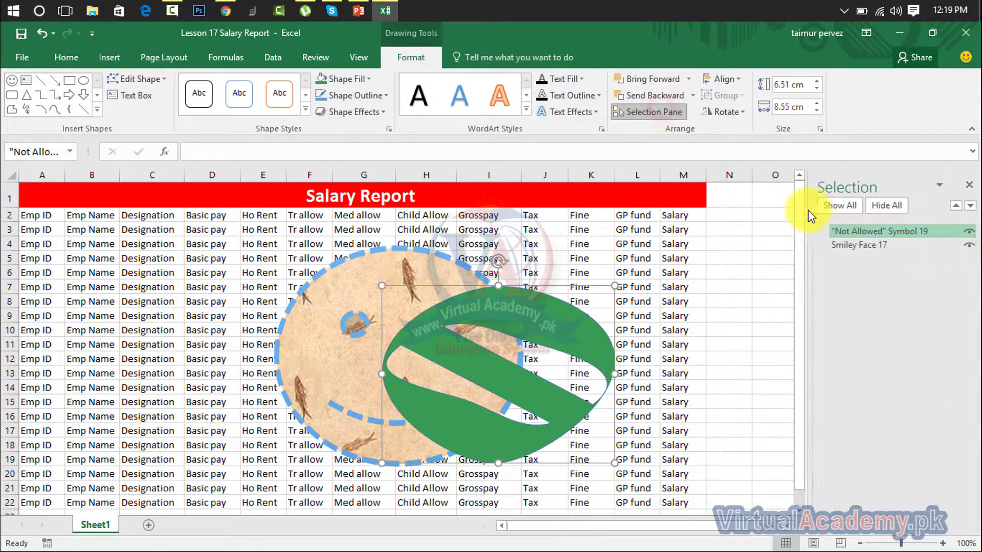
left_click(832, 249)
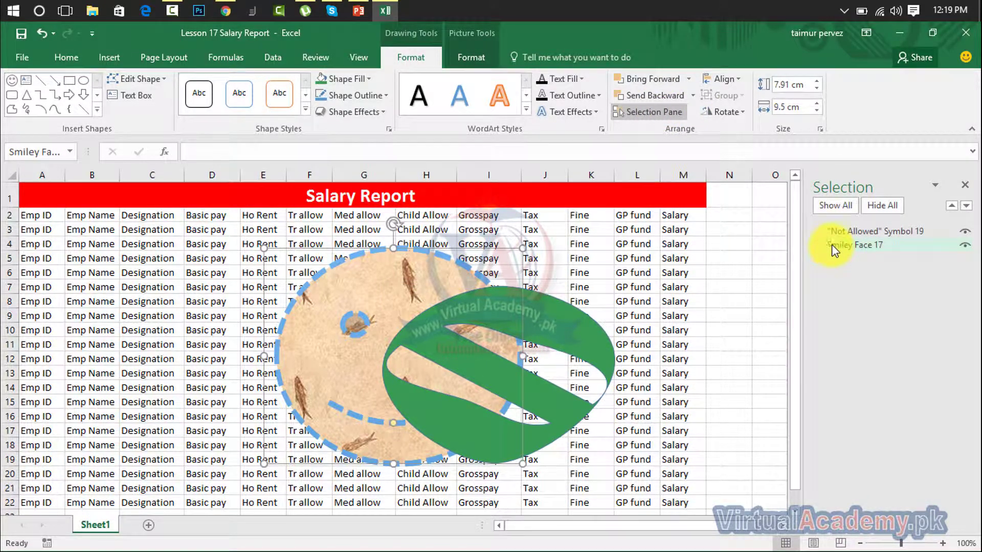
left_click(849, 232)
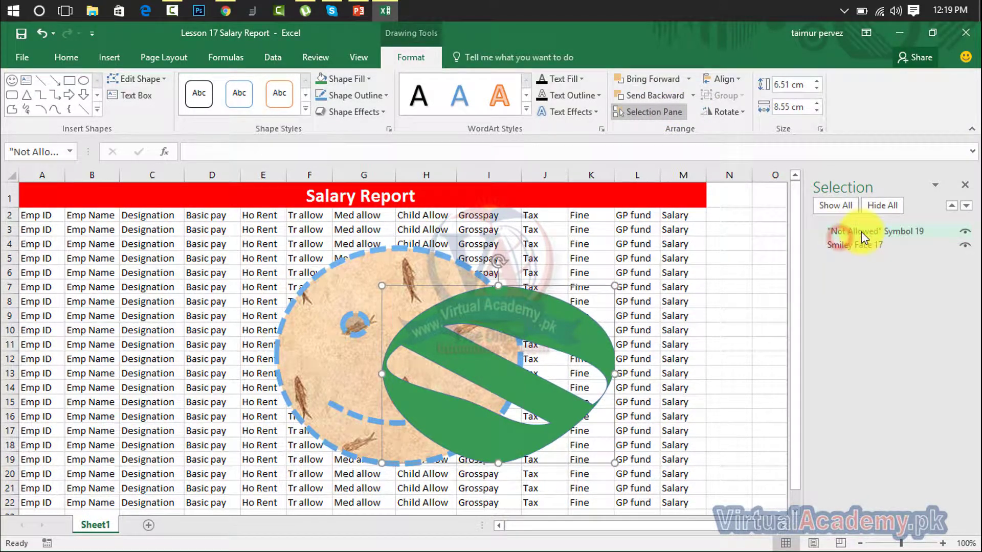
Step: Hide the smiley face and the "Not Allowed" symbol, show both again and close the Selection Pane
left_click(966, 247)
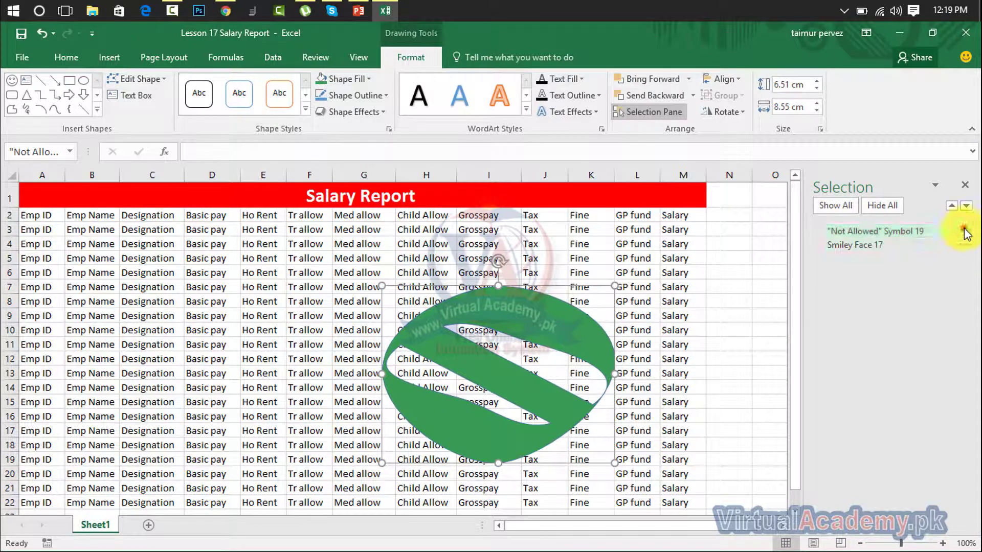
left_click(964, 231)
left_click(966, 232)
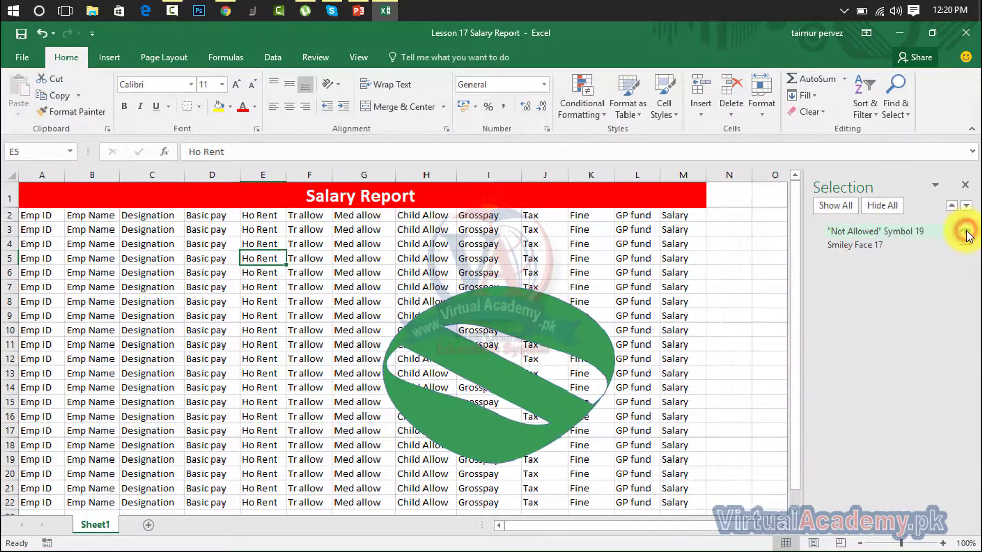
left_click(966, 246)
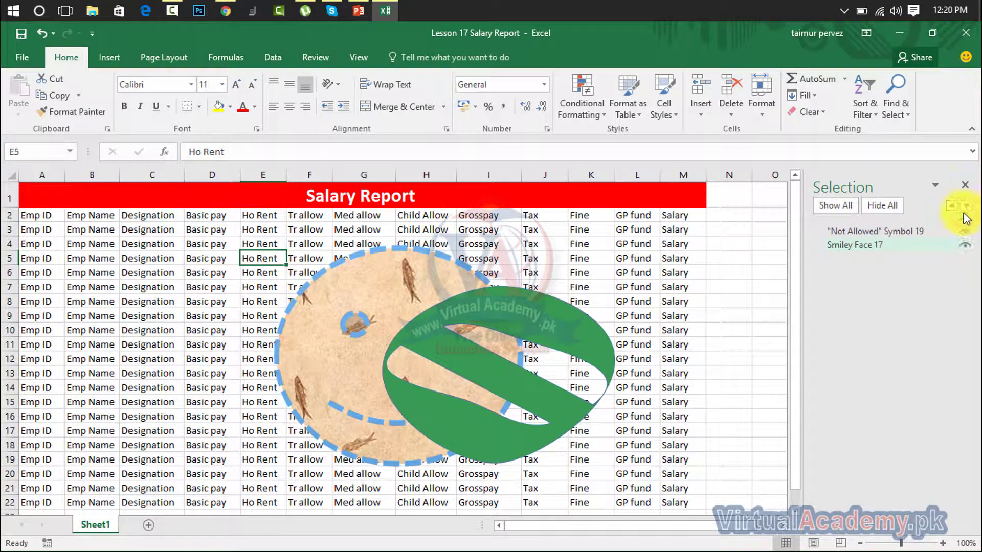
left_click(968, 185)
left_click(529, 359)
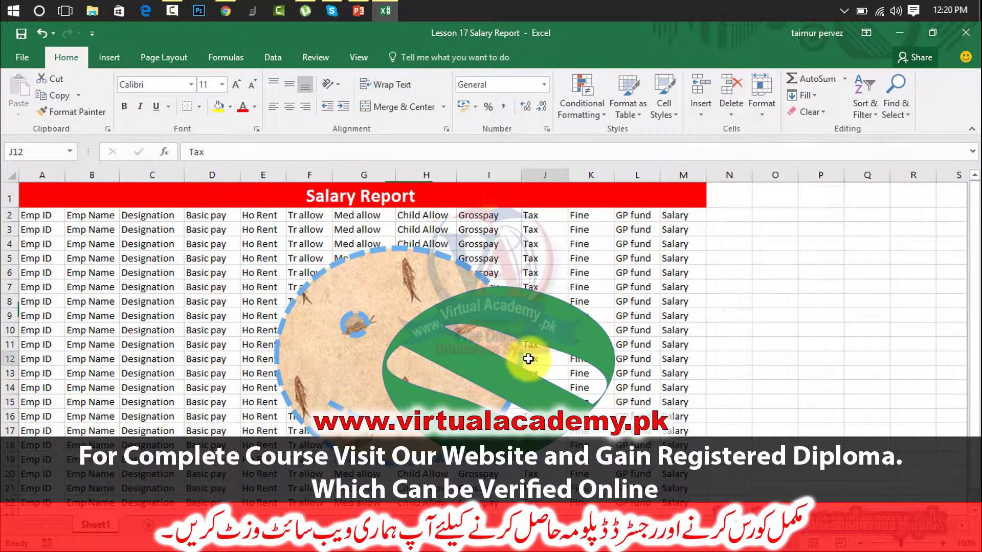
Step: Turn on Snap to Grid and move the smiley face away from the "Not Allowed" symbol, so it starts in column C
left_click(526, 313)
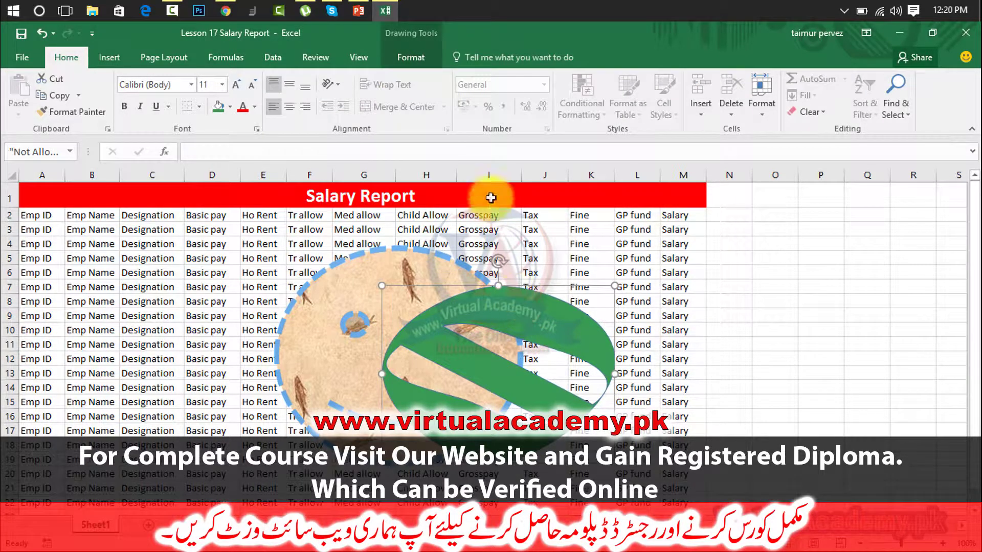
left_click(405, 54)
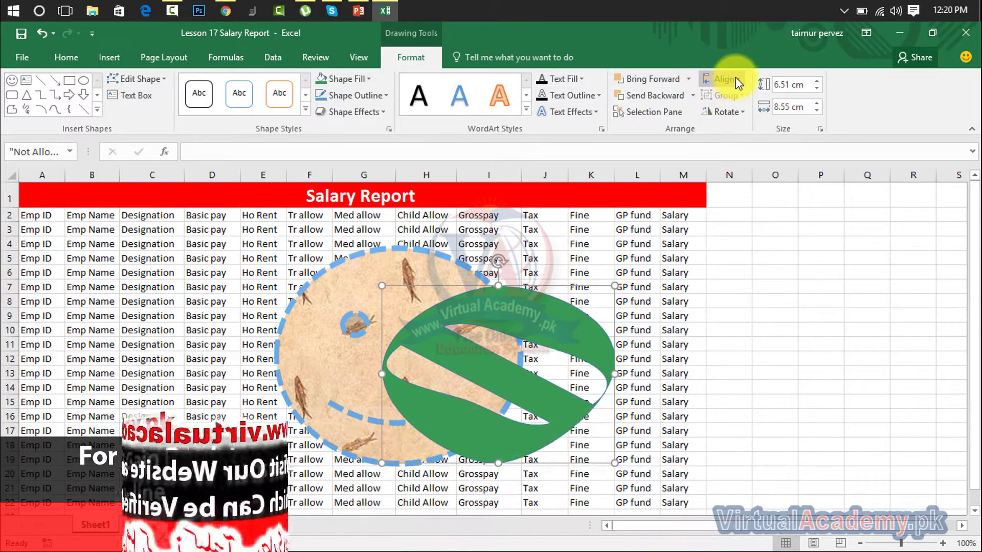
left_click(737, 78)
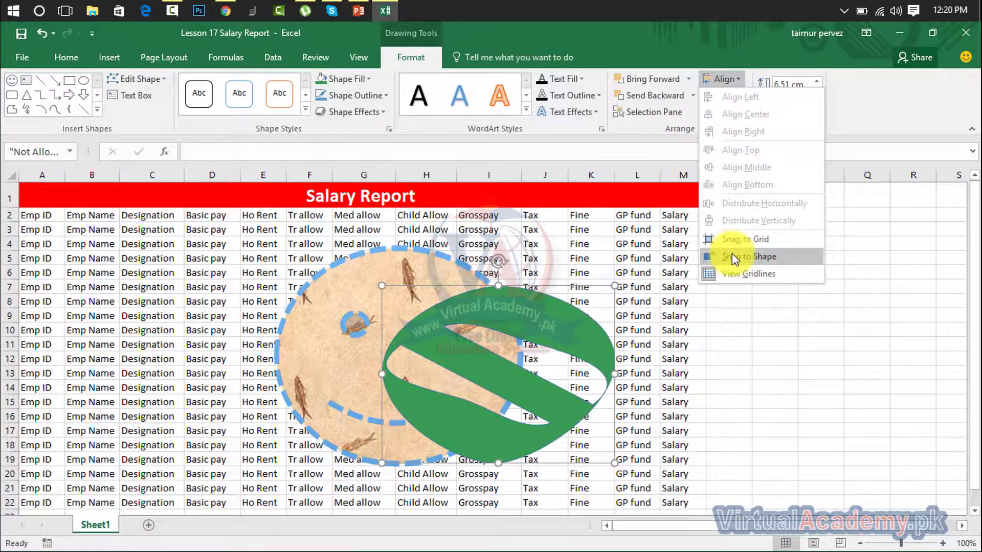
left_click(368, 292)
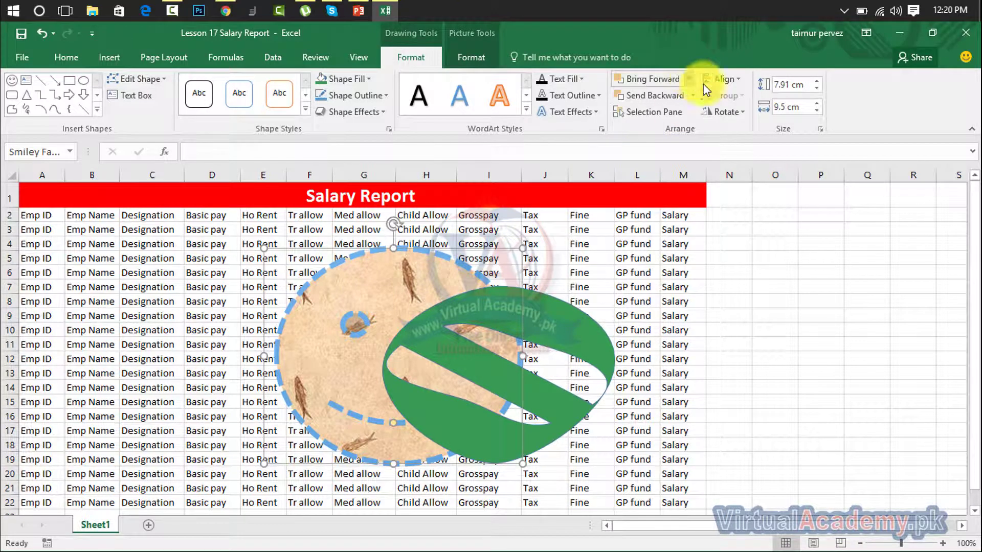
left_click(723, 80)
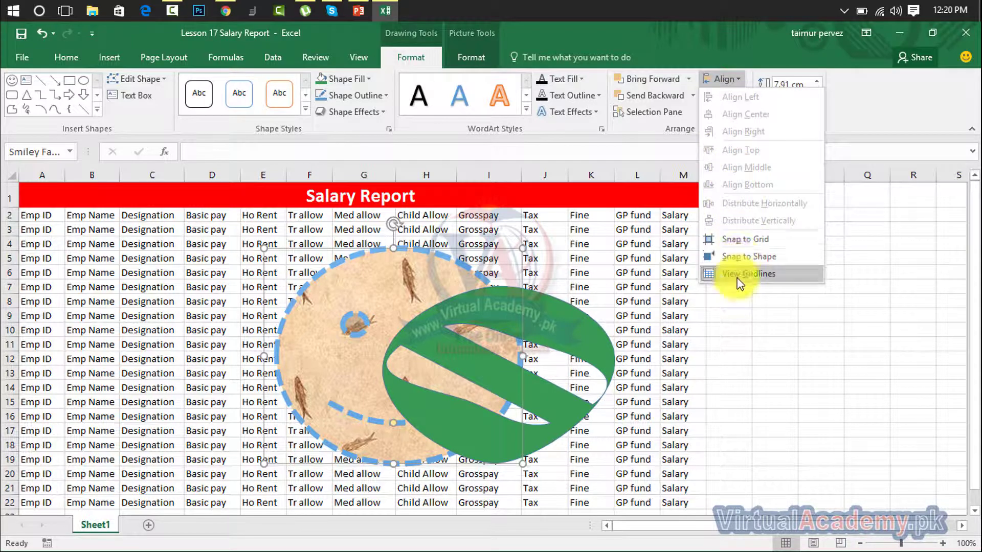
left_click(755, 240)
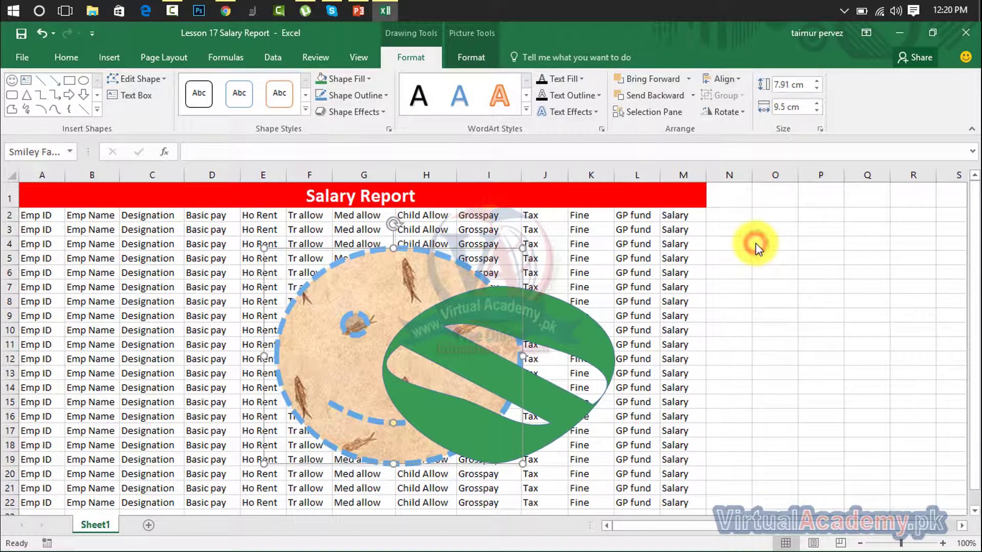
left_click_drag(374, 323, 252, 314)
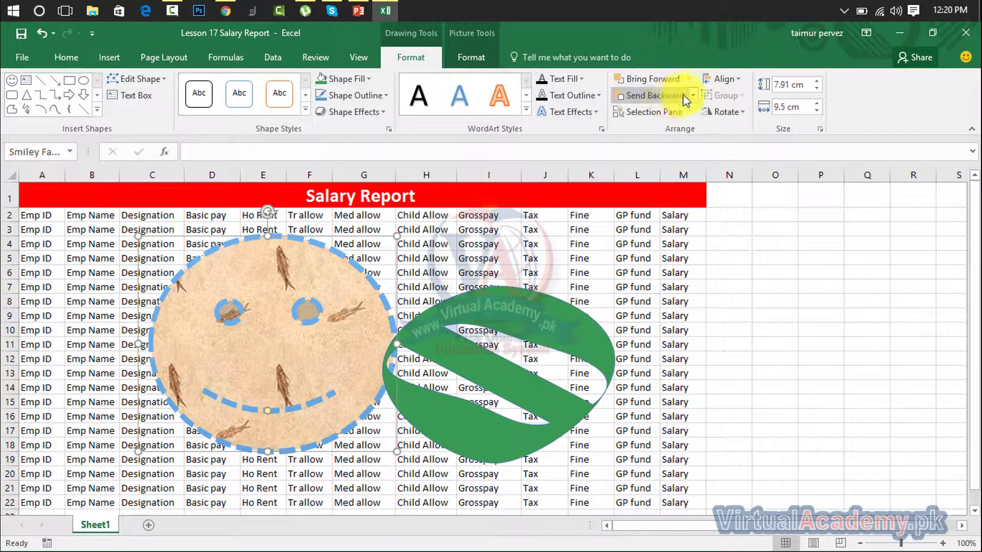
Step: Turn on Snap to Shape and move the smiley face down to row 7, partly beneath the "Not Allowed" symbol
left_click(723, 80)
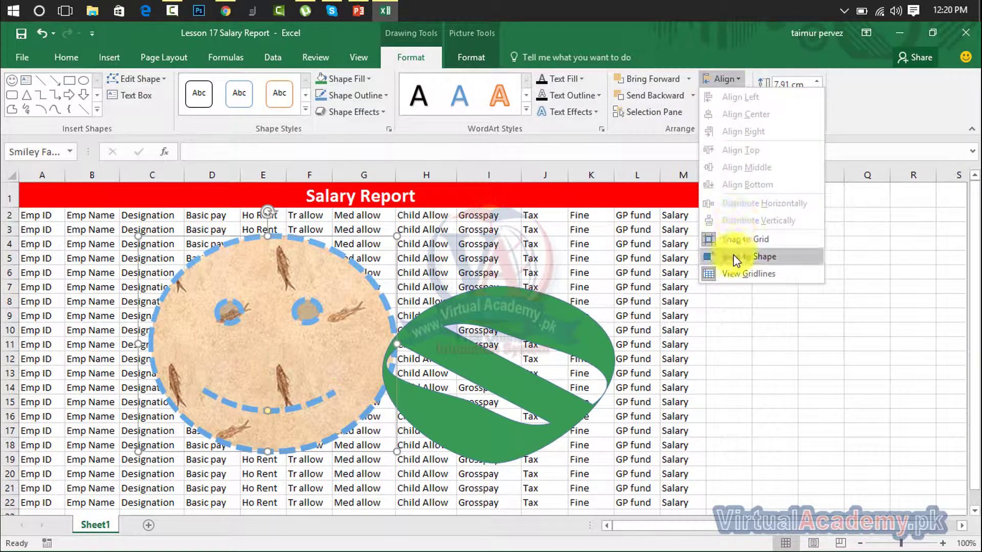
left_click(773, 257)
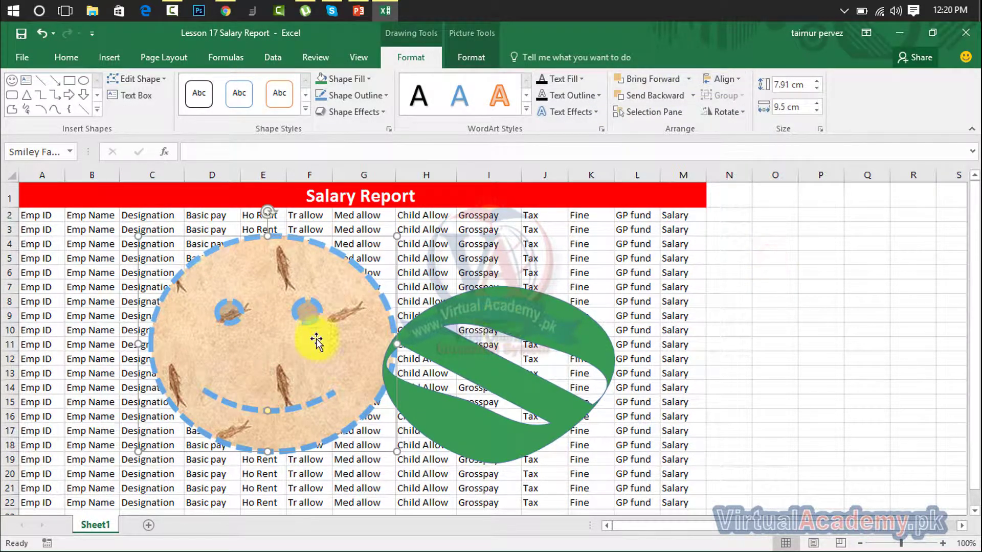
left_click_drag(308, 320, 339, 358)
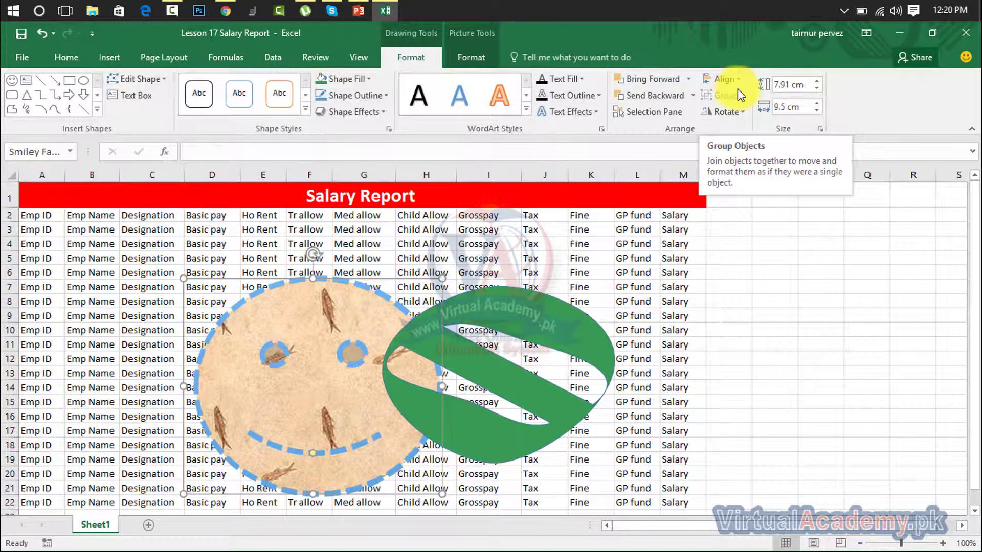
left_click(603, 261)
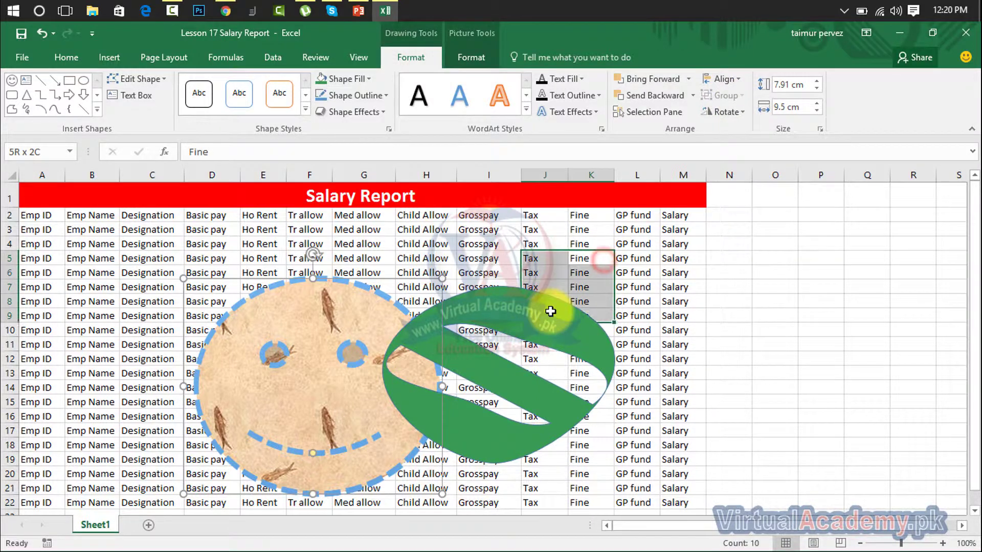
left_click(551, 311)
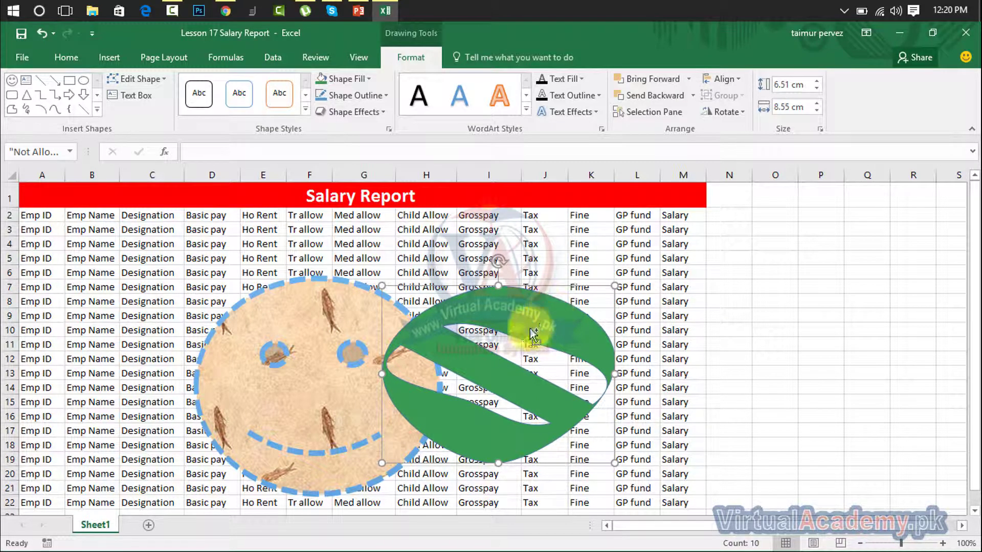
left_click(367, 373, "ctrl")
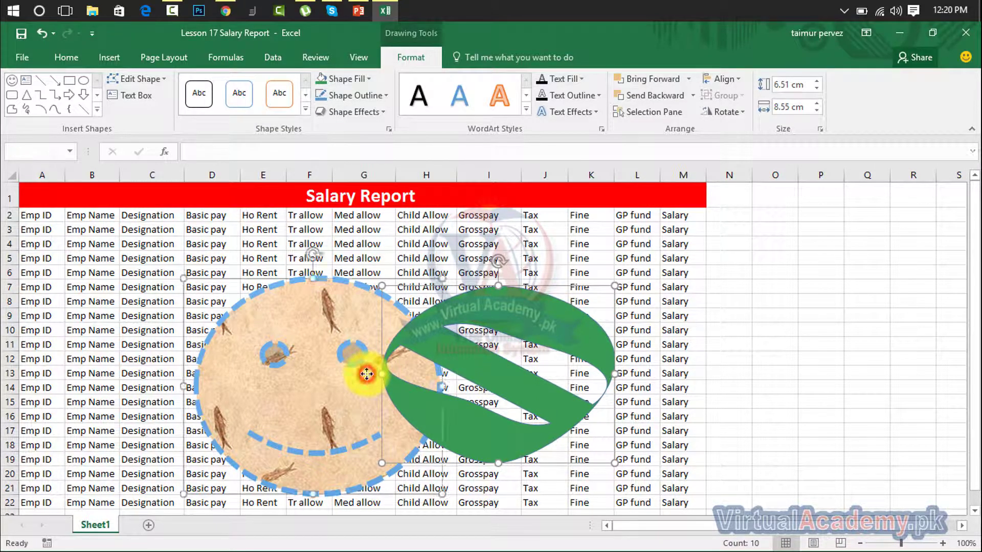
left_click(650, 300)
Step: Move the green "Not Allowed" symbol and the smiley face separately, finishing with the symbol overlapping the smiley face's right side
left_click(573, 336)
left_click_drag(573, 336, 712, 300)
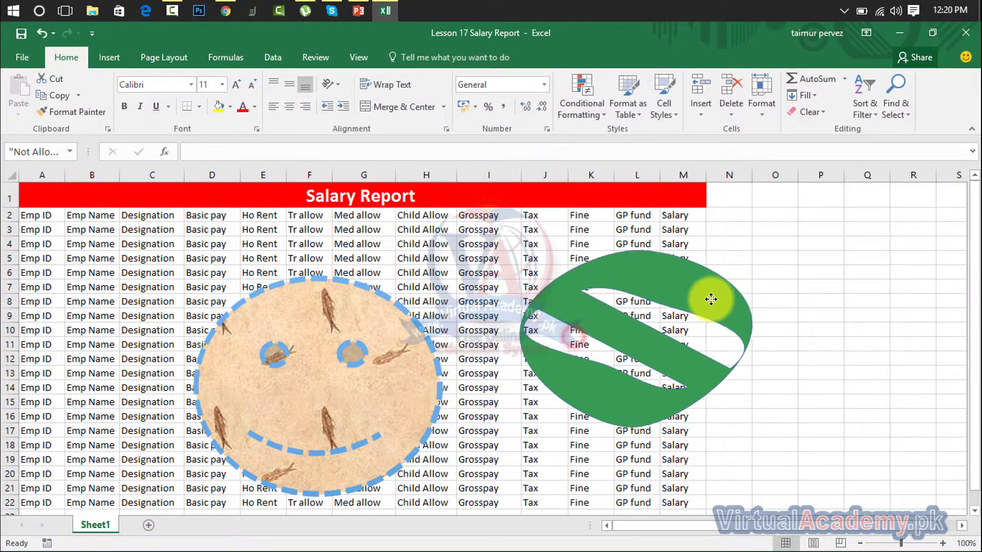
left_click(282, 336)
left_click_drag(282, 336, 297, 316)
left_click_drag(579, 280, 436, 328)
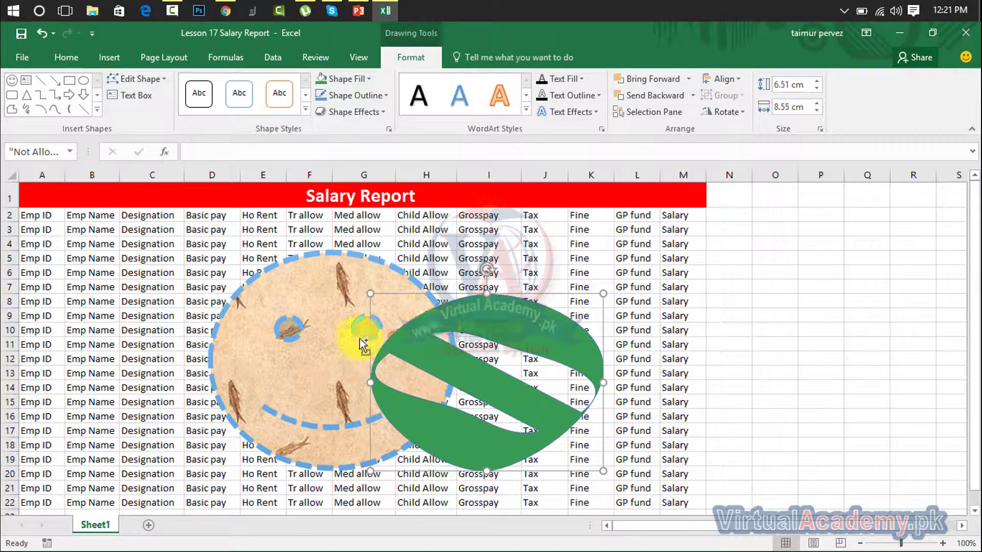
Step: Group the smiley face and the "Not Allowed" symbol into one object and deselect it
left_click(296, 321, "shift")
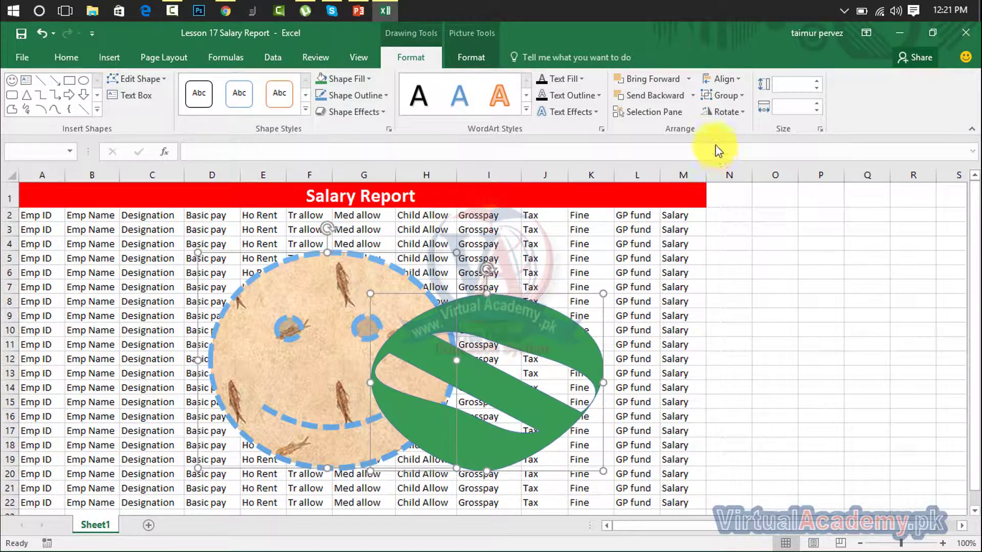
left_click(743, 96)
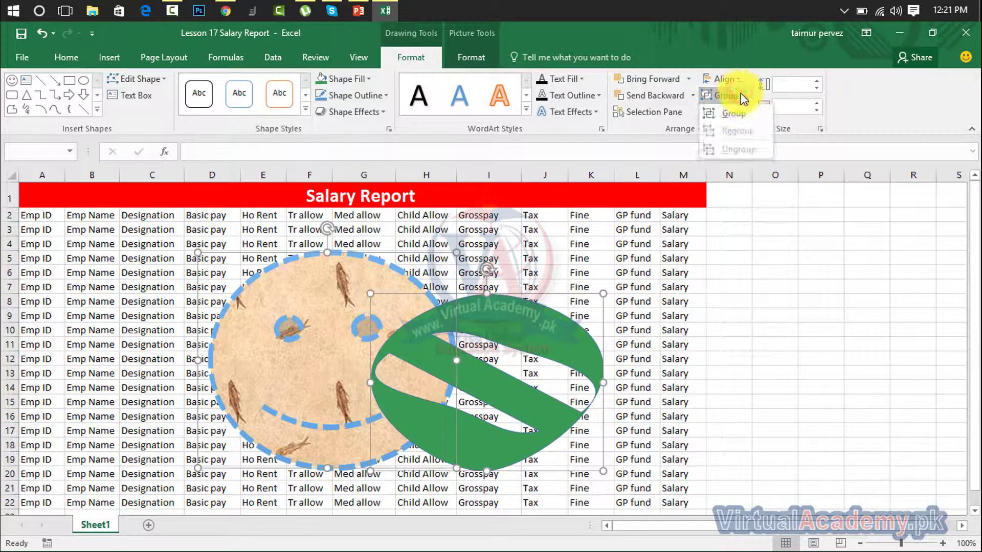
left_click(736, 113)
left_click(808, 315)
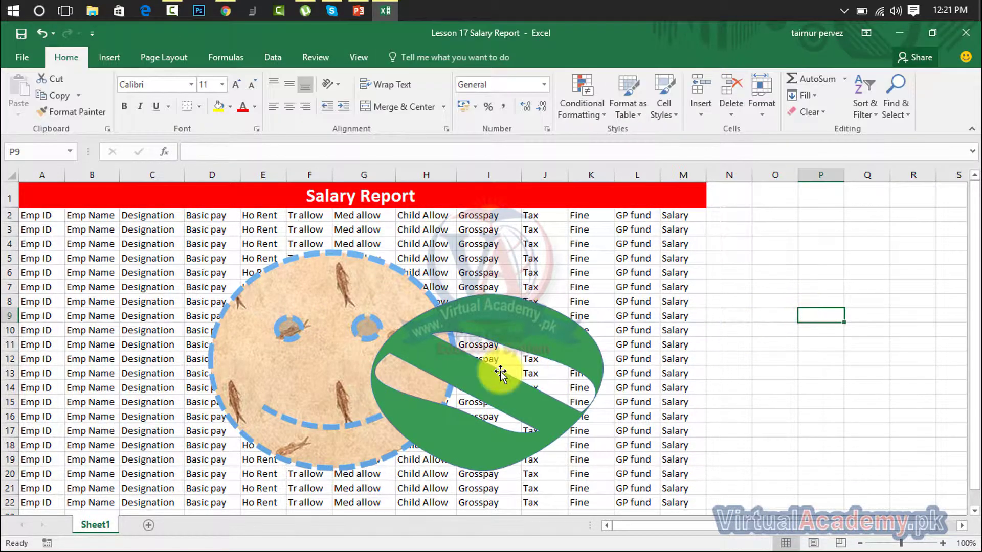
Step: Move the grouped shapes up to row 2, then delete the group and undo the deletion
mouse_move(500, 373)
left_mouse_down()
mouse_move(491, 383)
mouse_move(603, 328)
mouse_move(504, 400)
mouse_move(565, 403)
mouse_move(489, 355)
left_mouse_up()
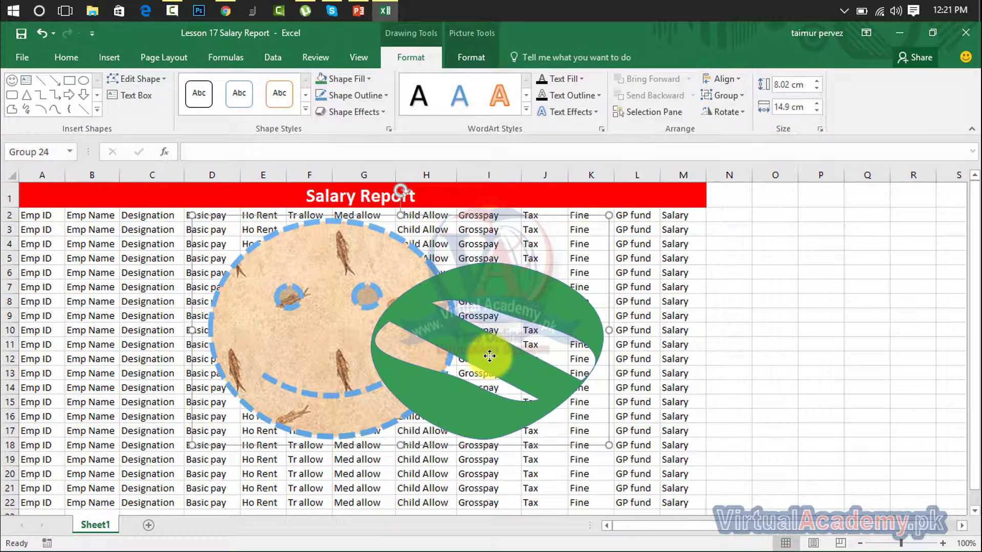
key("Delete")
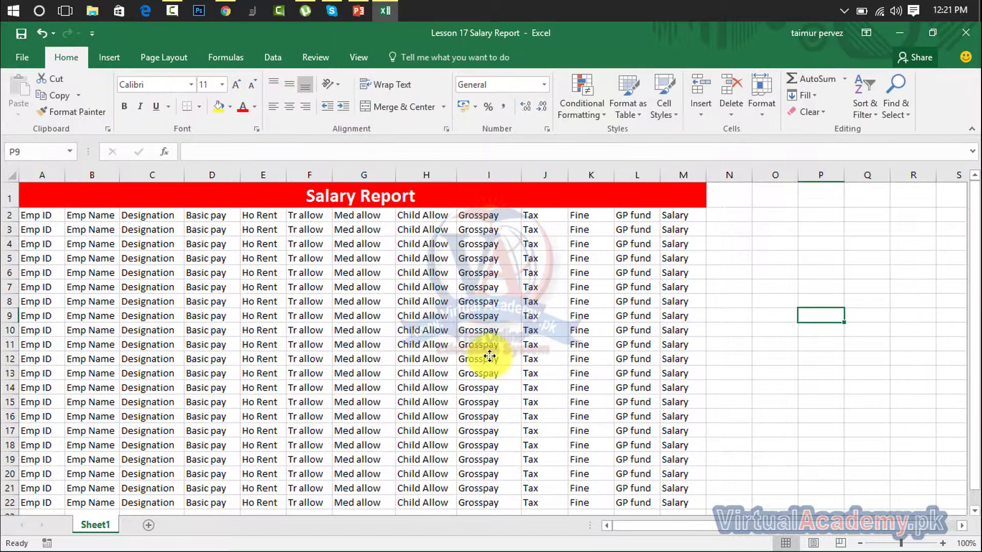
key("ctrl+z")
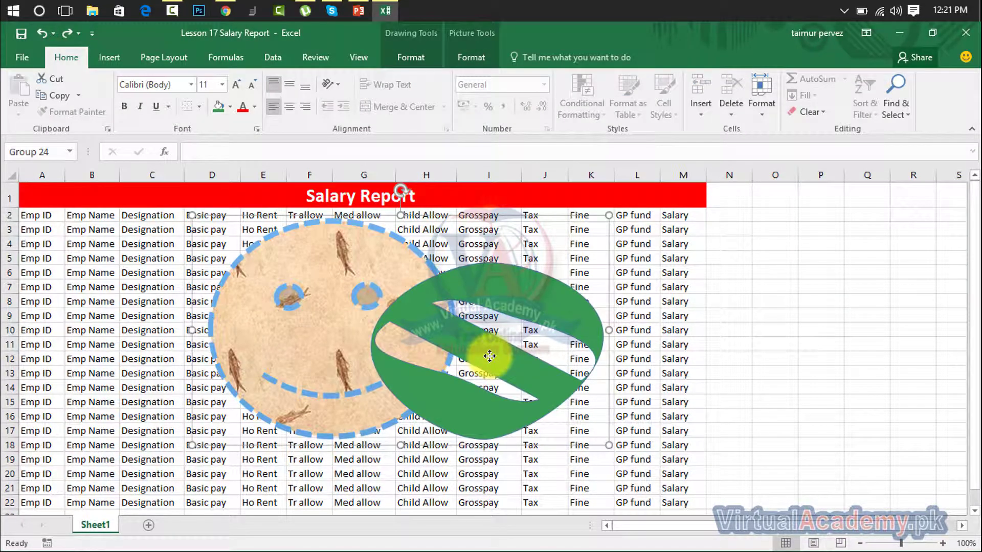
Step: Ungroup the smiley face and the "Not Allowed" symbol and deselect them
left_click(517, 362)
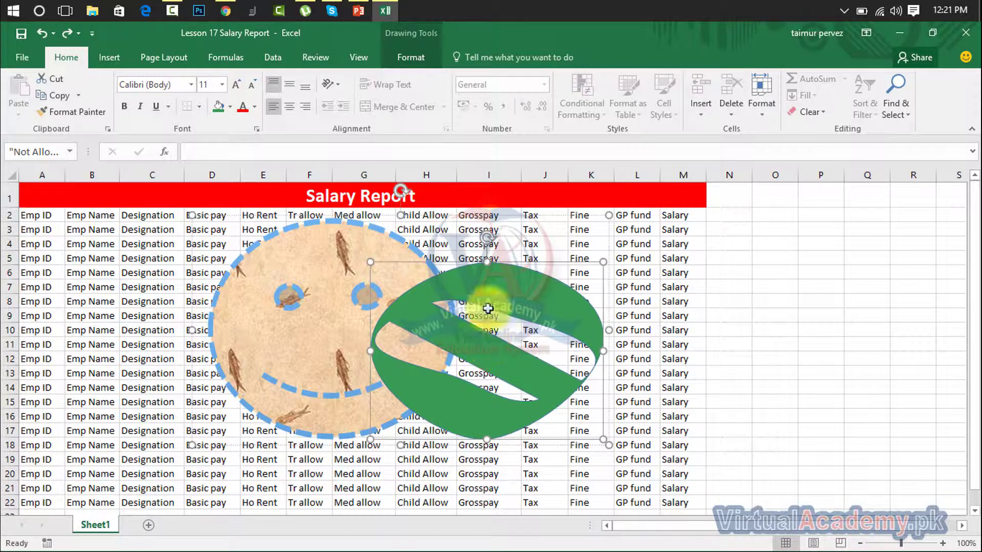
left_click(416, 59)
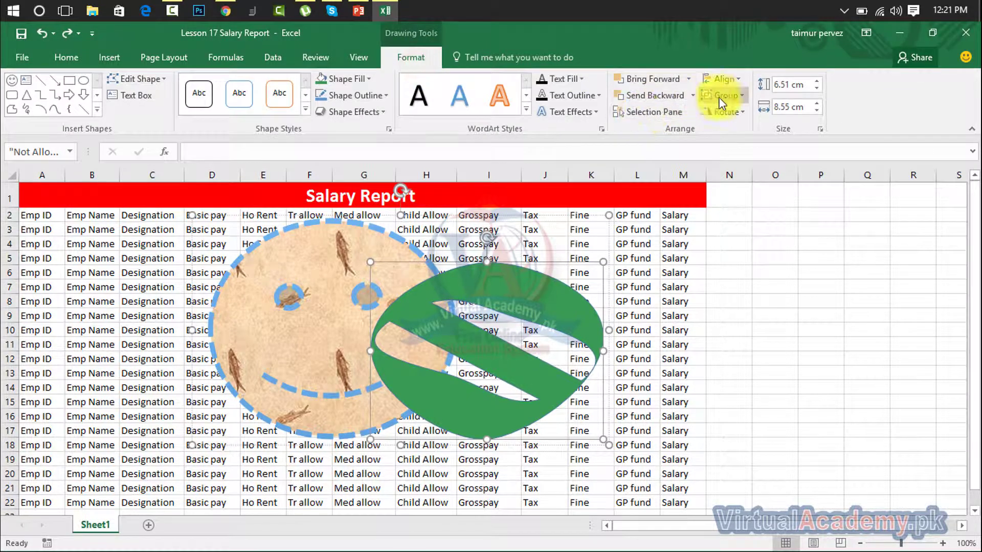
left_click(732, 97)
left_click(729, 147)
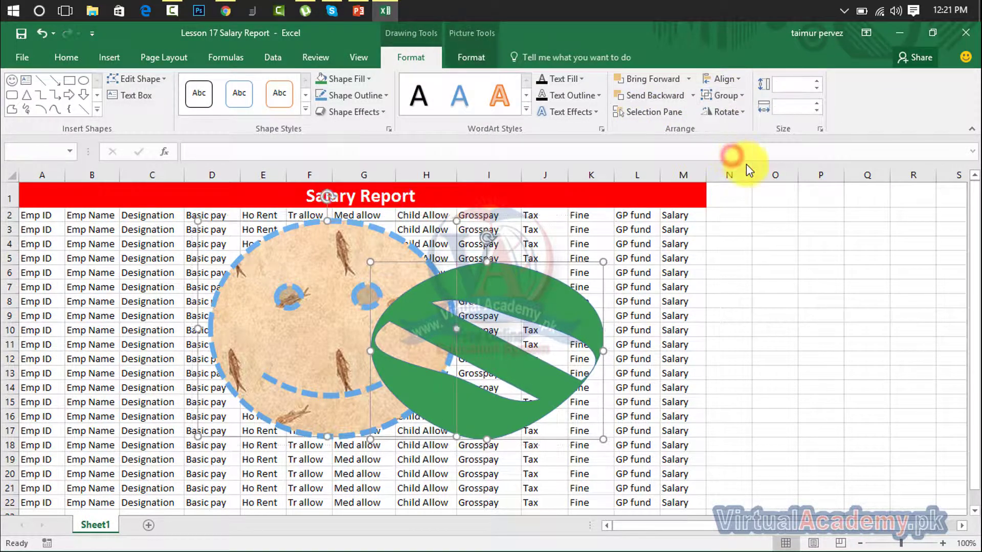
left_click(729, 270)
Step: Set the green "Not Allowed" symbol's rotation to 90° through the additional rotation options
left_click(559, 318)
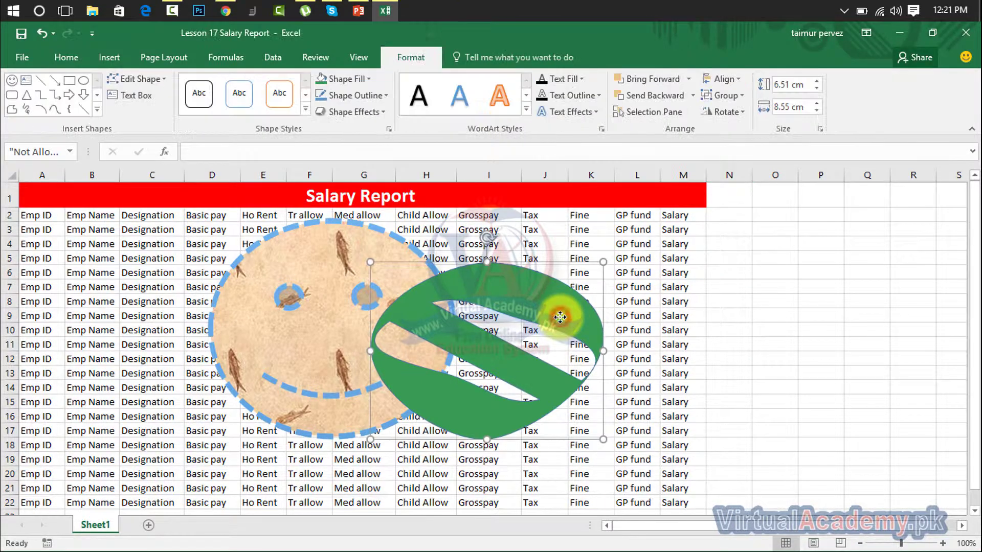
left_click(742, 113)
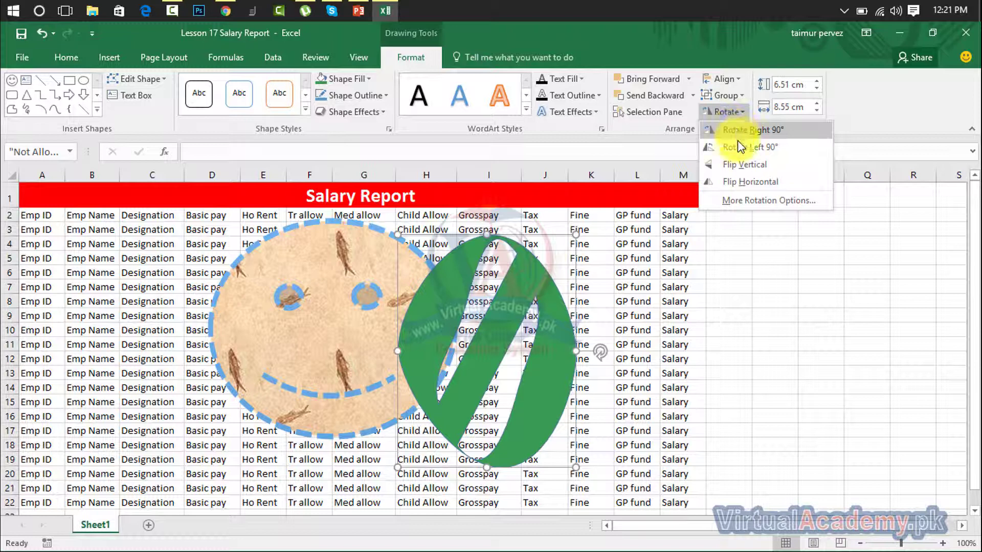
left_click(746, 201)
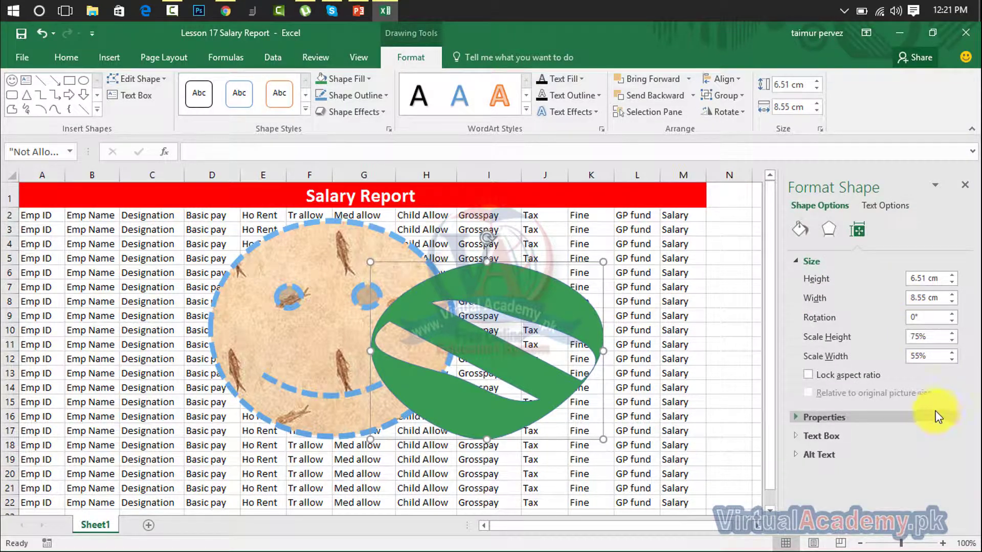
left_click(931, 319)
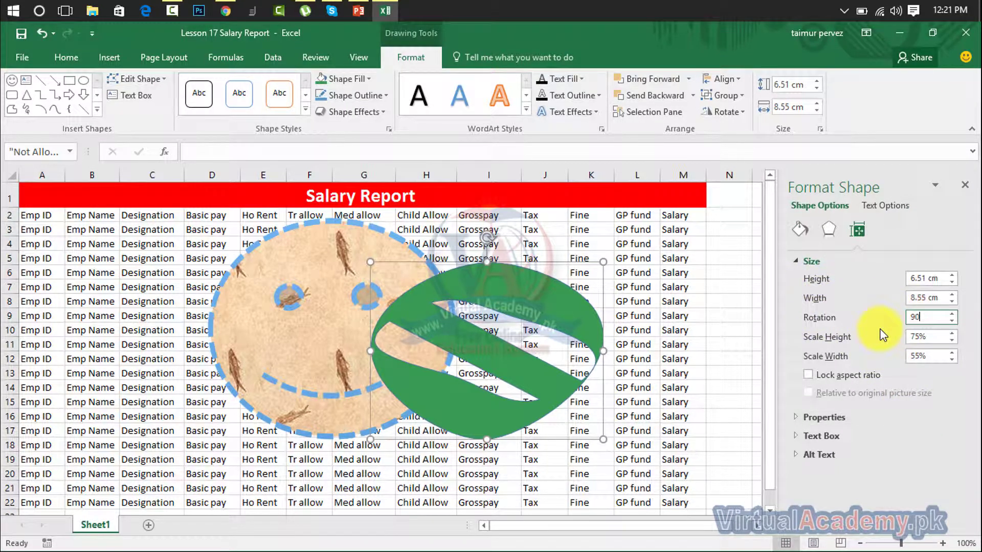
key("Return")
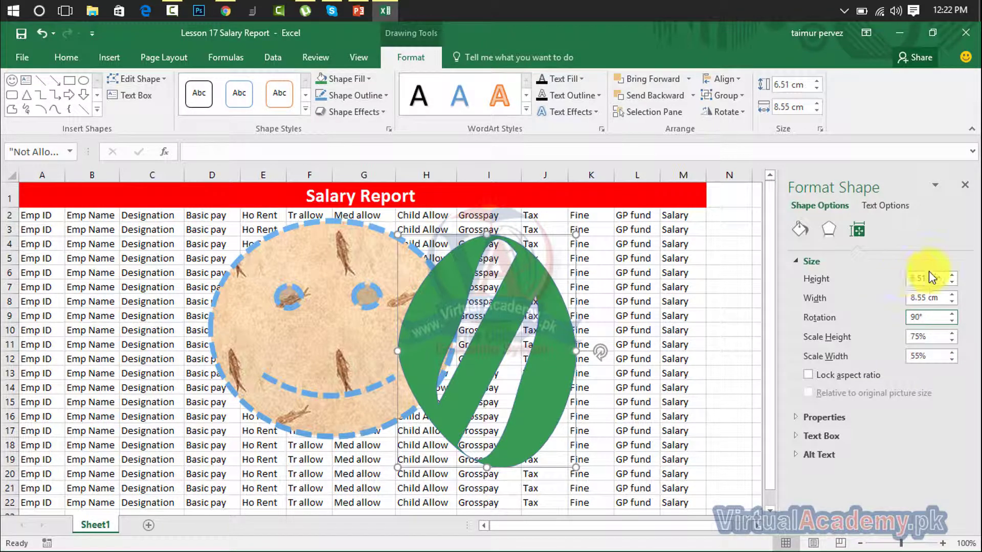
Step: Set the "Not Allowed" symbol's height to 7.7 cm and width to 9.3 cm, and close the Format Shape pane
left_click(953, 272)
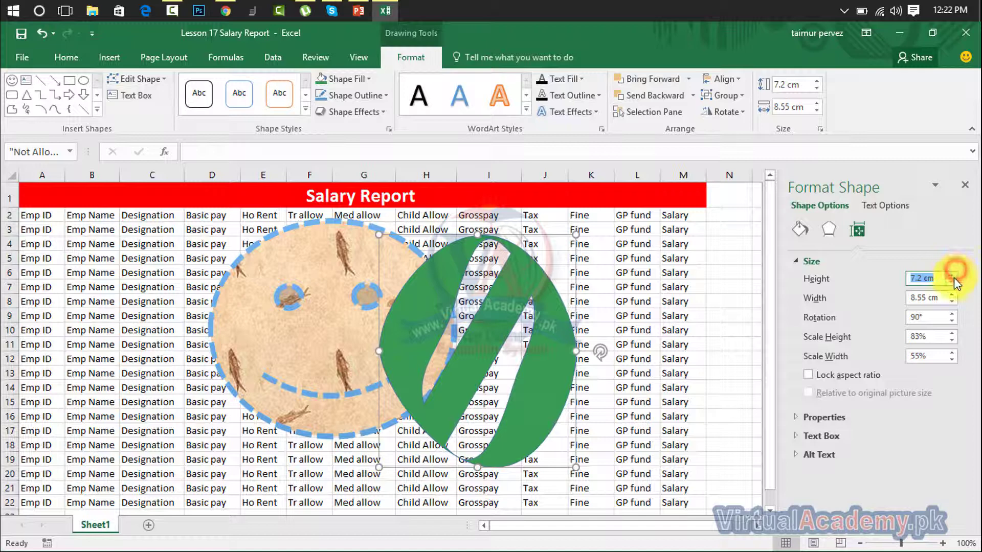
left_click(952, 274)
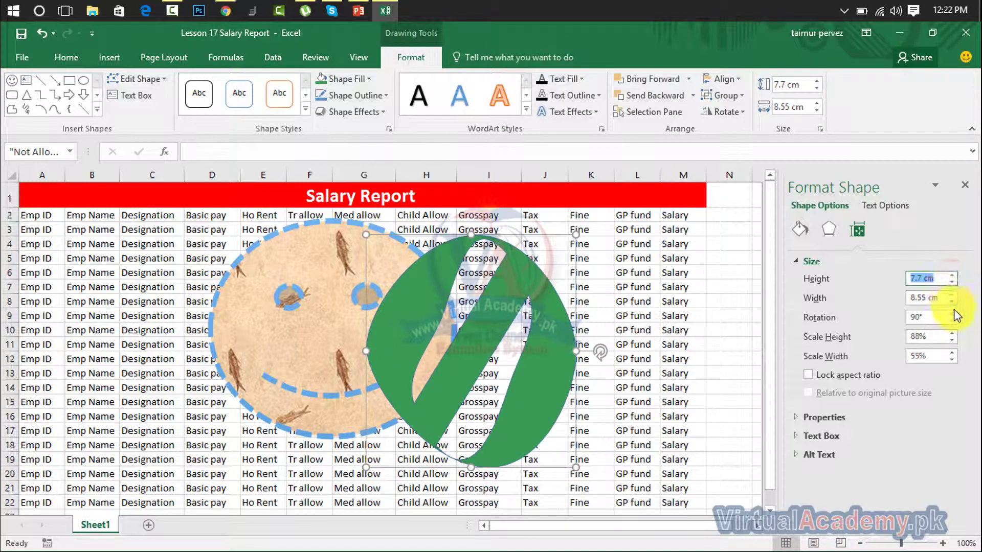
left_click(952, 297)
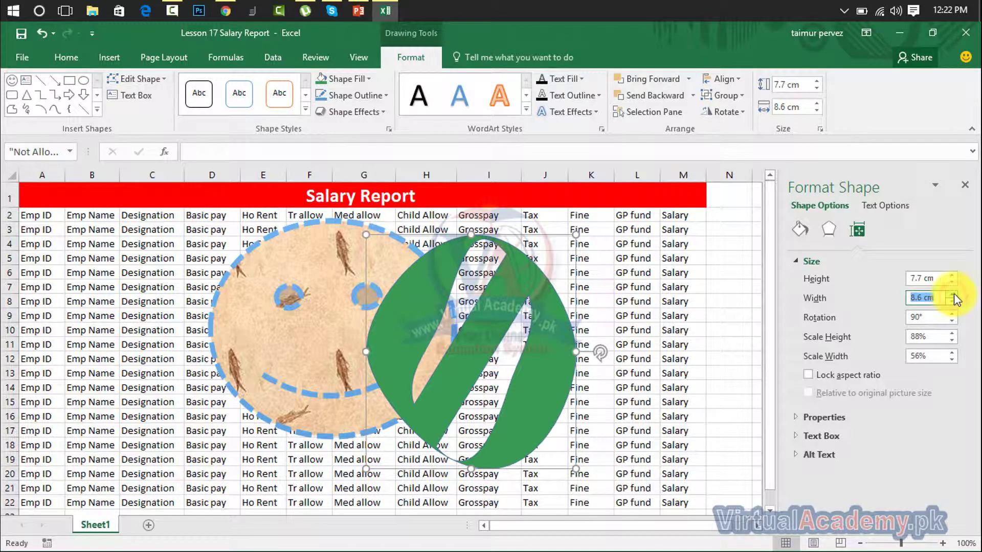
left_click(953, 296)
left_click(953, 296)
left_click(952, 295)
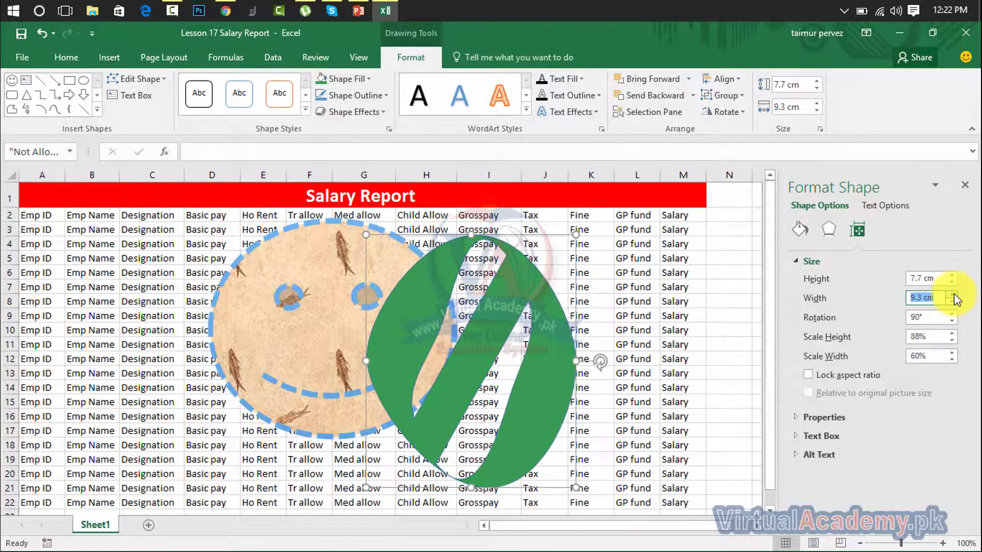
left_click(964, 184)
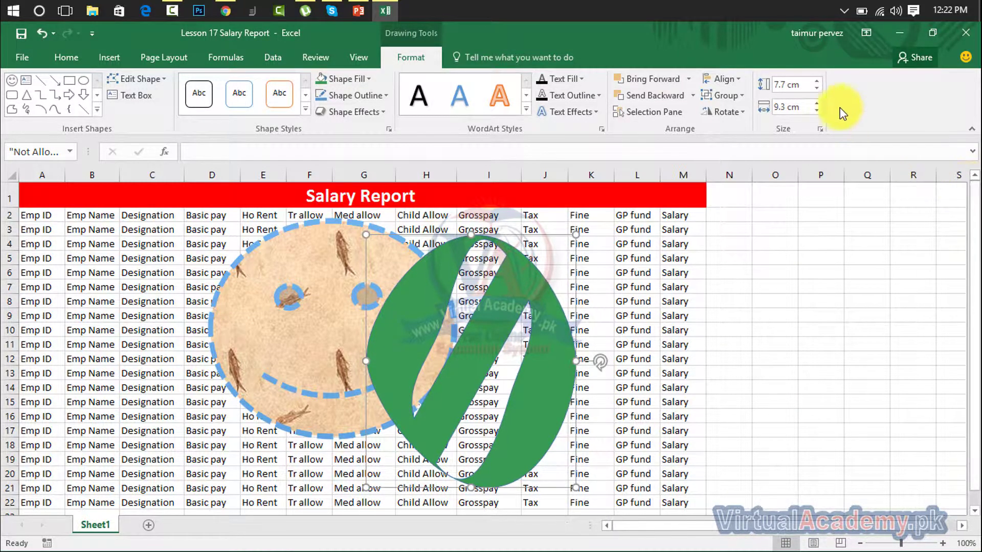
Step: Reduce the green "Not Allowed" symbol's height in small increments to 6.5 cm
left_click(805, 83)
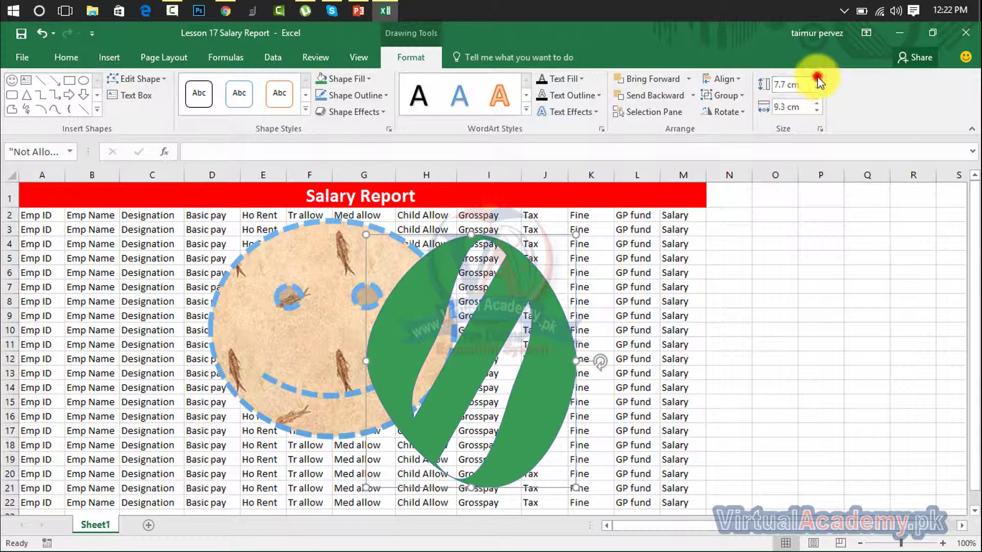
left_click(817, 88)
left_click(818, 88)
left_click(817, 88)
left_click(817, 89)
left_click(817, 89)
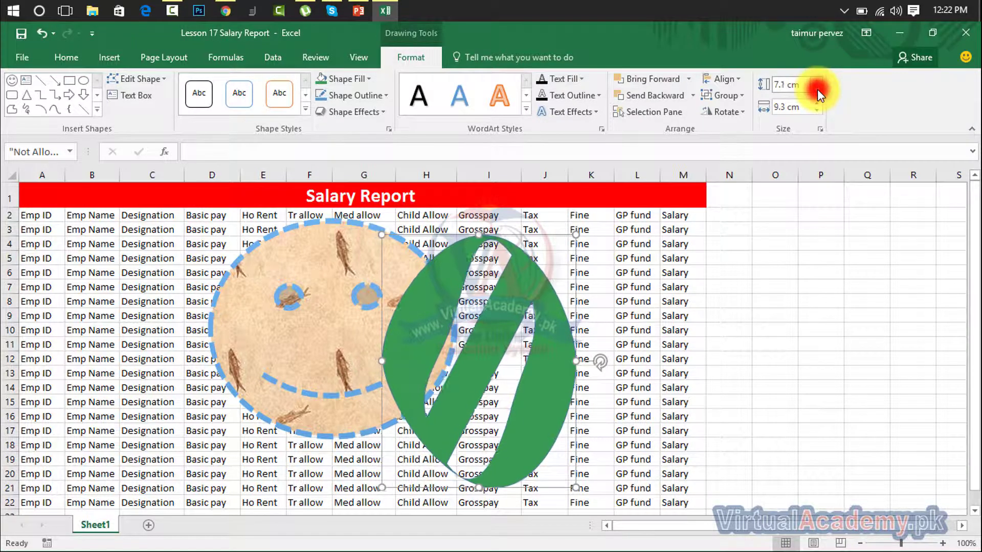
left_click(818, 89)
left_click(817, 89)
left_click(817, 89)
left_click(817, 89)
left_click(817, 89)
left_click(817, 89)
Step: Reduce the "Not Allowed" symbol's width in small increments to below 8.3 cm and deselect it
left_click(818, 110)
left_click(817, 111)
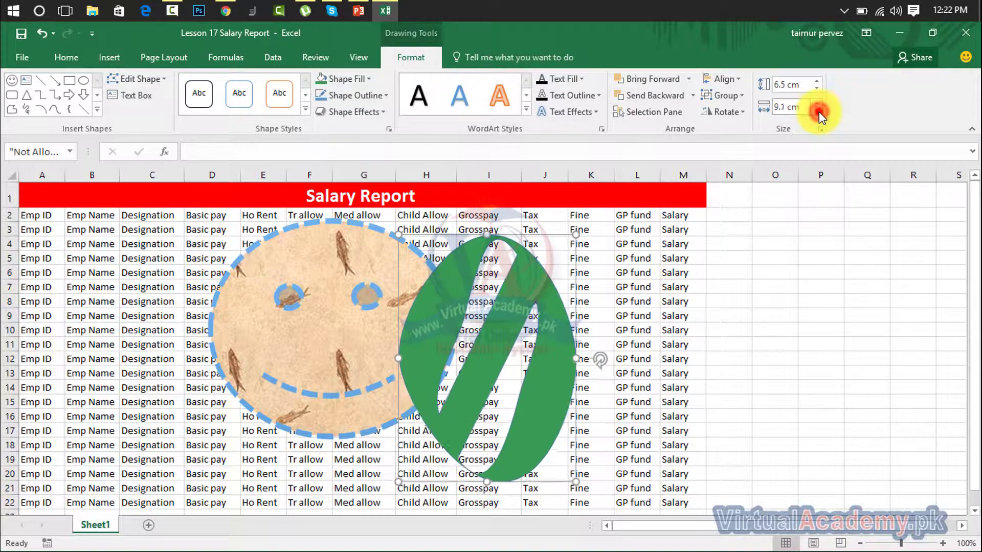
left_click(817, 111)
left_click(817, 110)
left_click(817, 110)
left_click(817, 110)
left_click(817, 111)
left_click(817, 110)
left_click(817, 111)
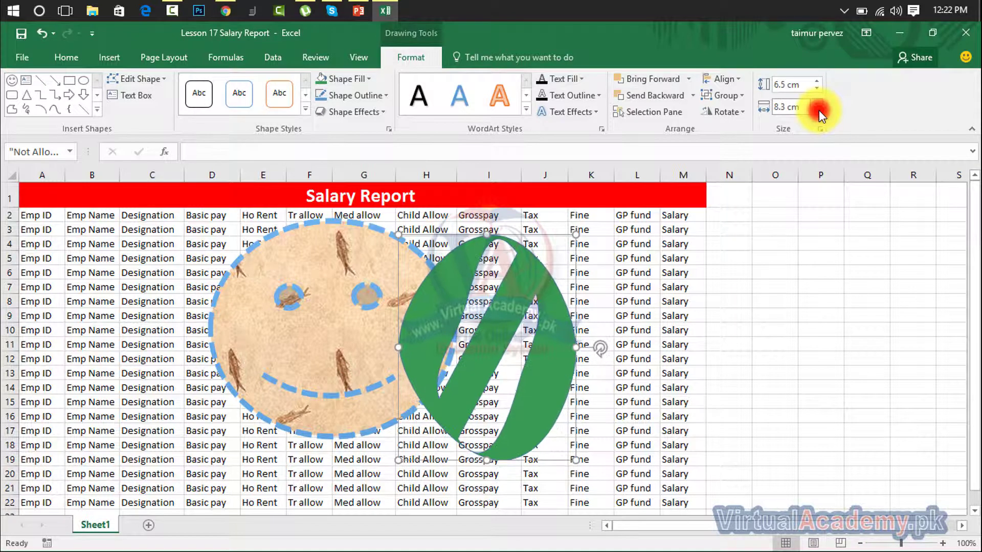
left_click(817, 110)
left_click(817, 110)
left_click(817, 111)
left_click(817, 110)
left_click(911, 368)
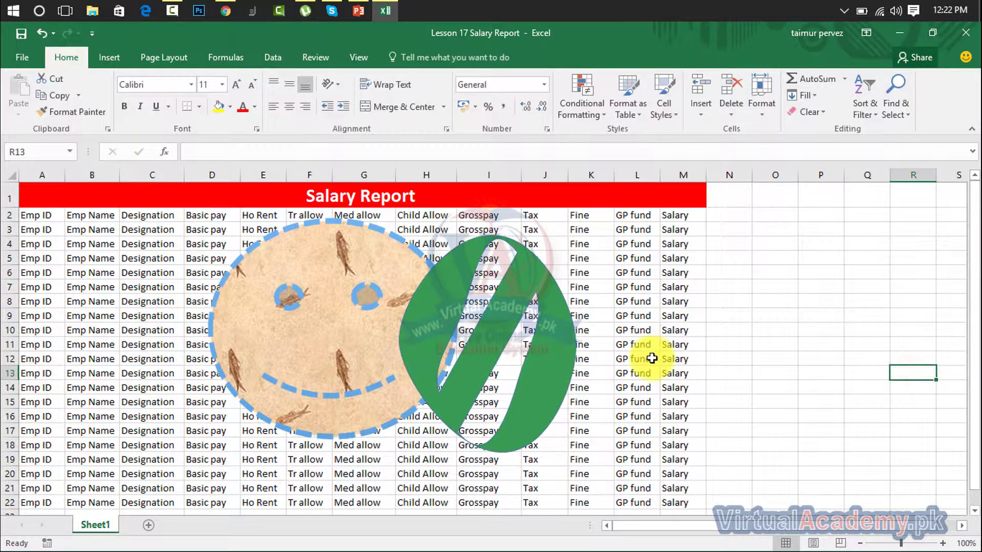
Step: Delete the green "Not Allowed" symbol and the smiley face from the worksheet
left_click(512, 357)
left_click(493, 333)
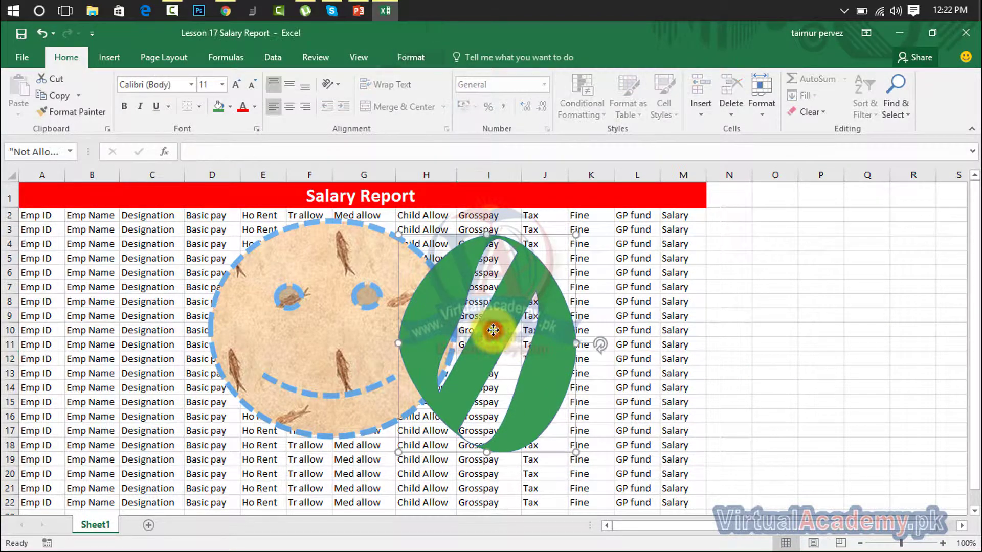
key("Delete")
left_click(395, 330)
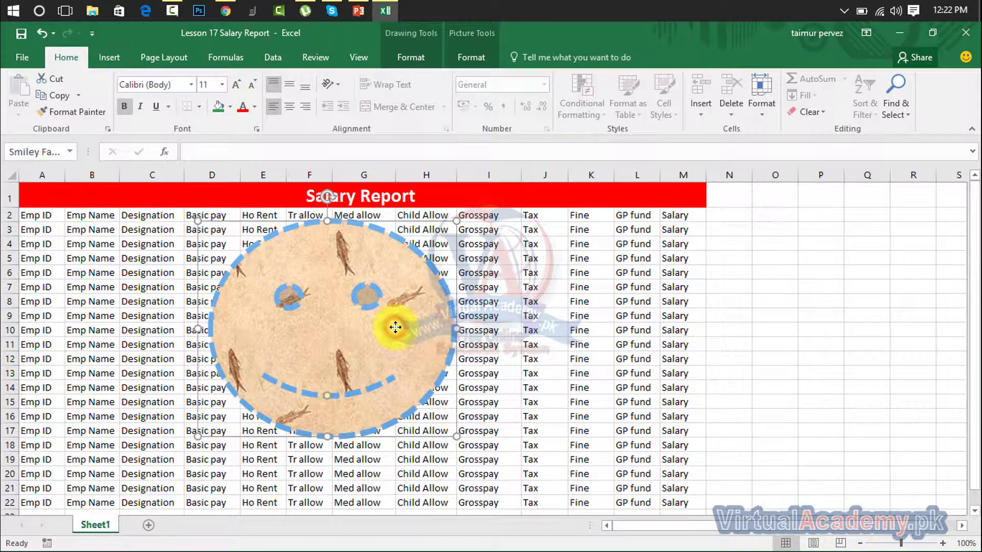
key("Delete")
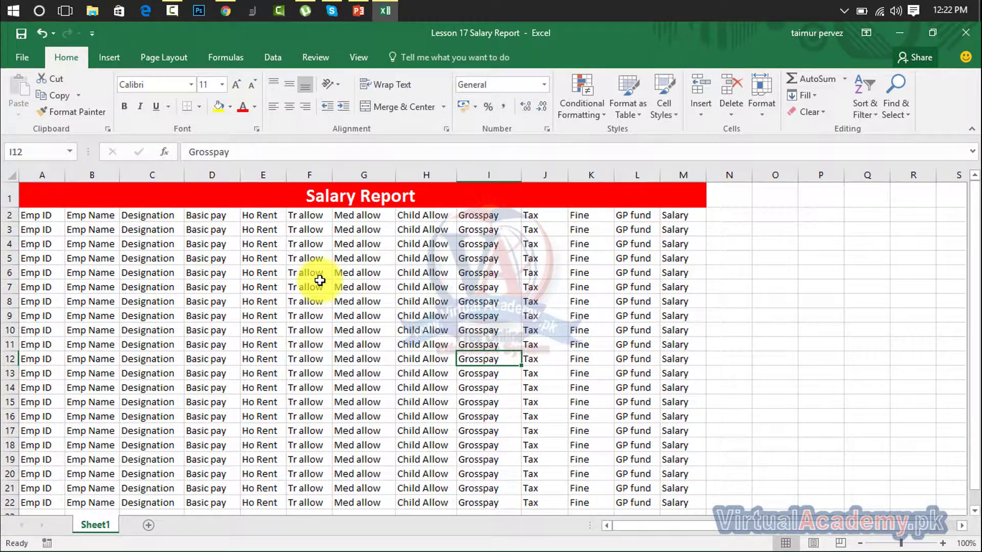
Step: Insert a Radial Venn SmartArt graphic from the Cycle category
left_click(115, 62)
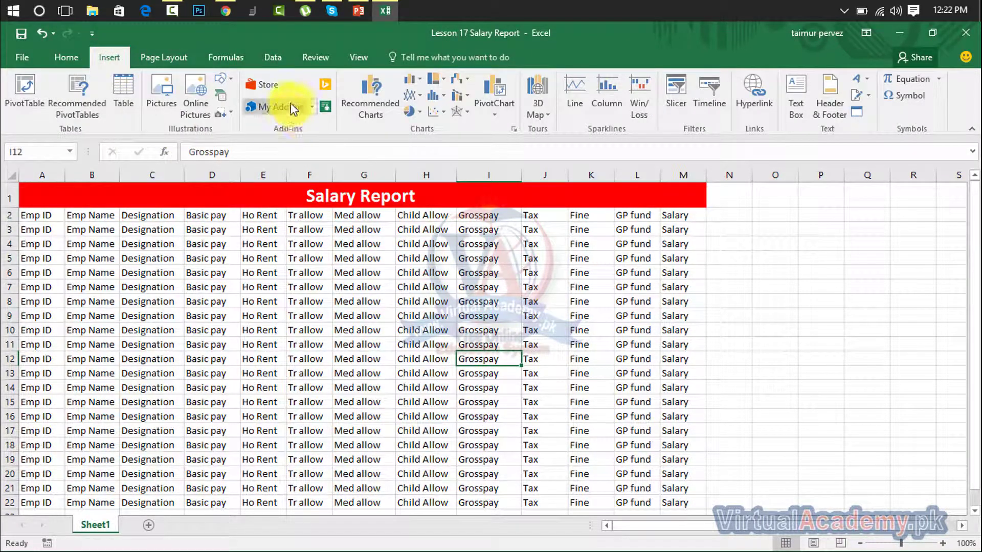
left_click(220, 97)
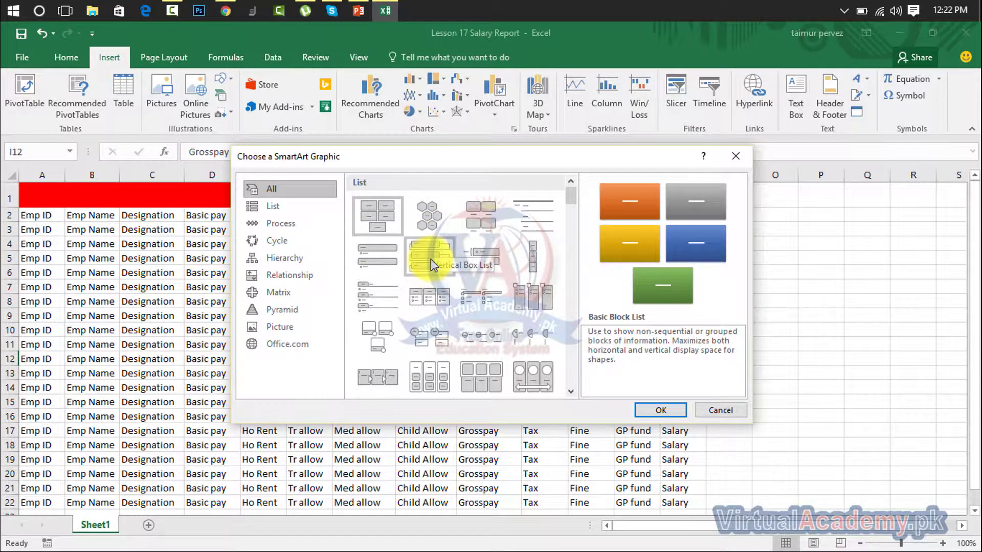
left_click(290, 205)
left_click(292, 222)
left_click(295, 240)
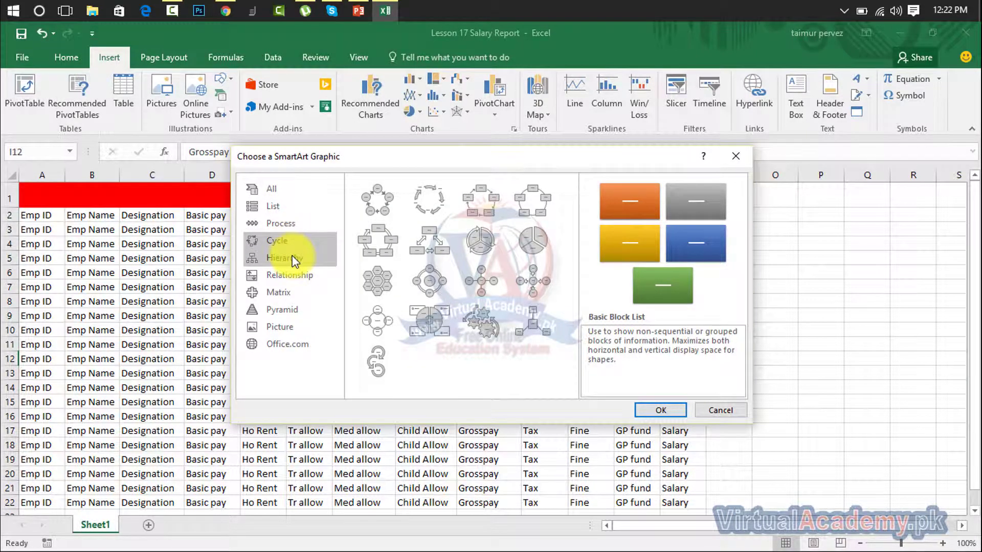
left_click(389, 310)
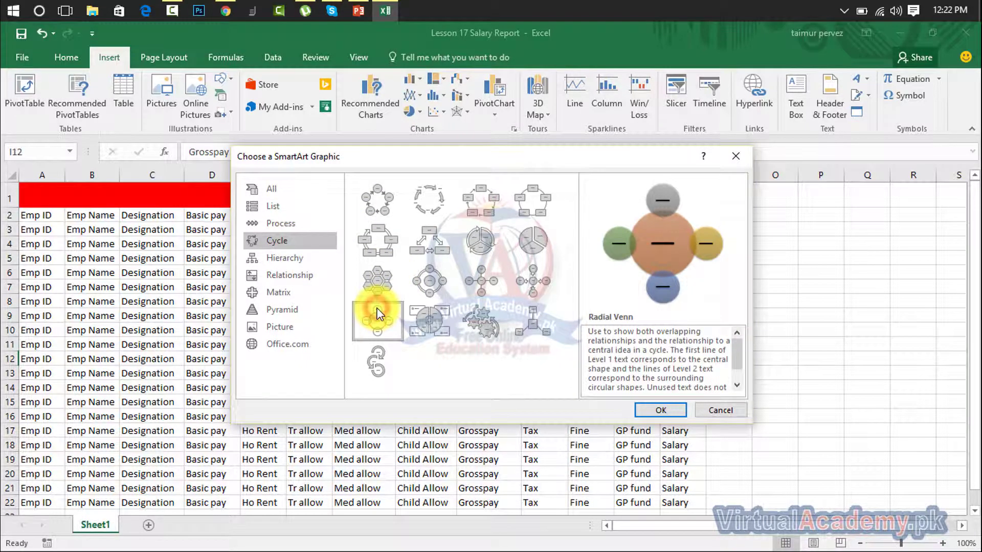
left_click(675, 412)
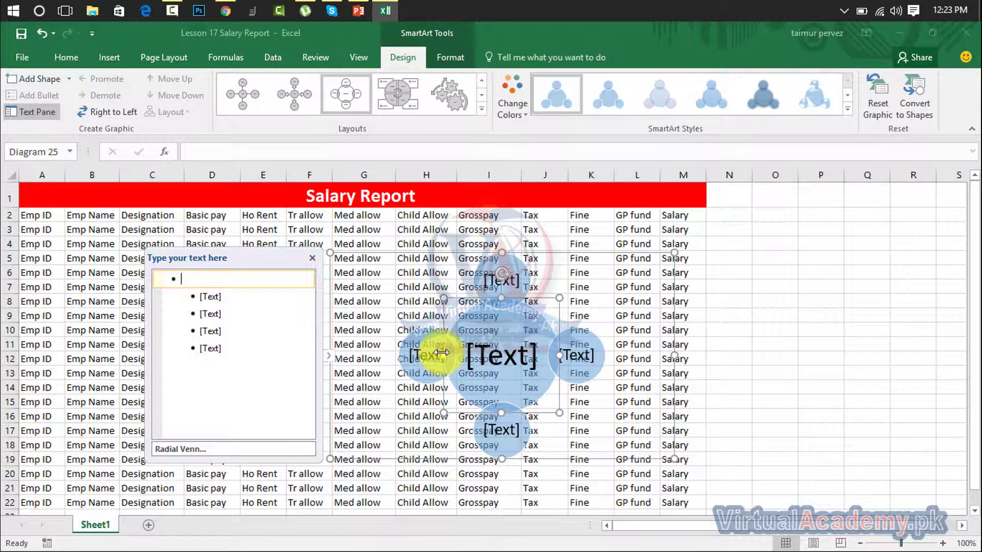
Step: Label the graphic's central circle "office" and its outer circles "excel", "powerpoint", "word" and "access"
type("office")
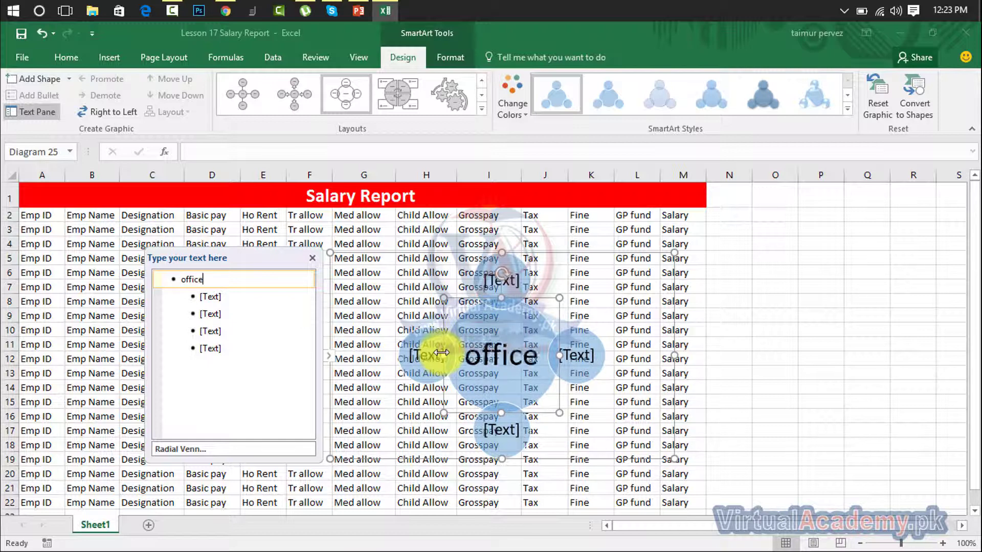
left_click(216, 297)
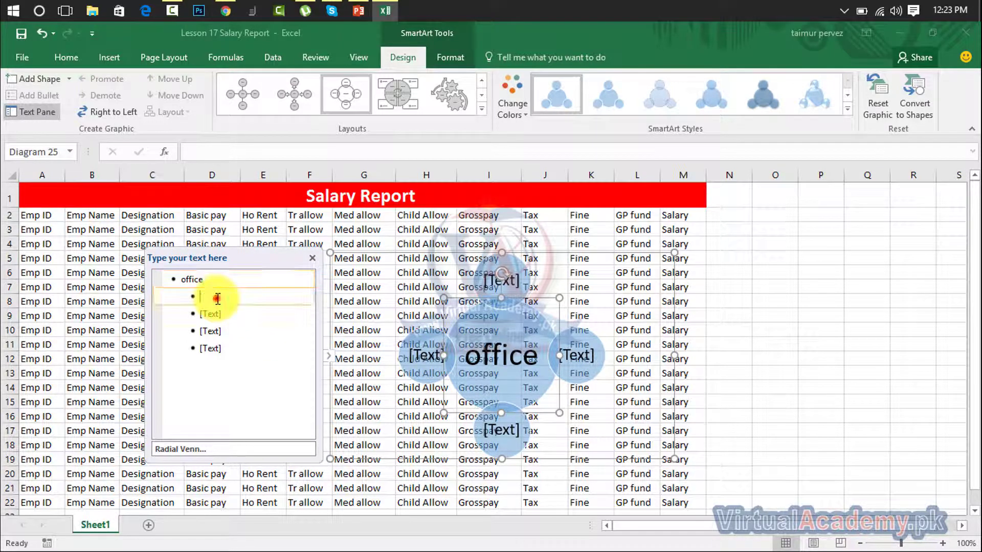
type("excel")
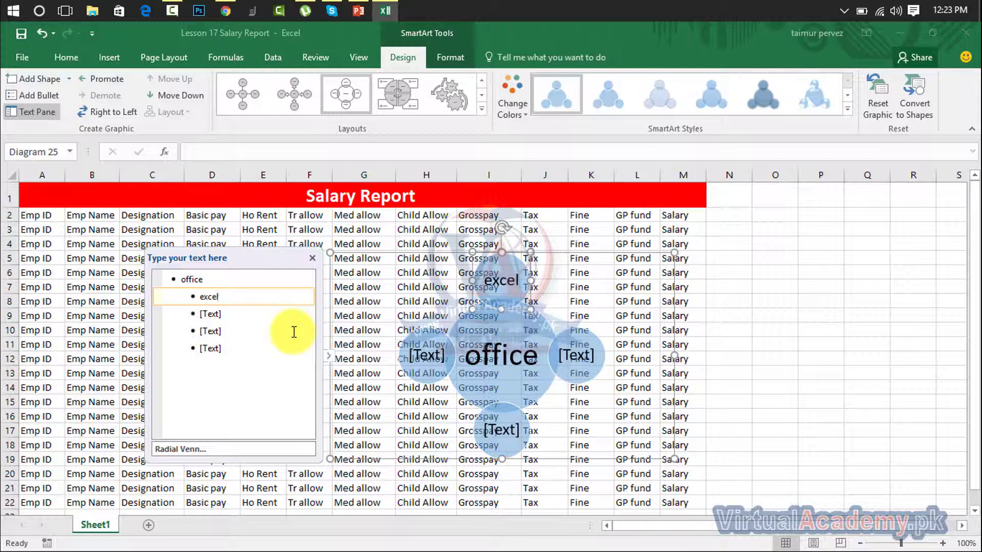
left_click(248, 313)
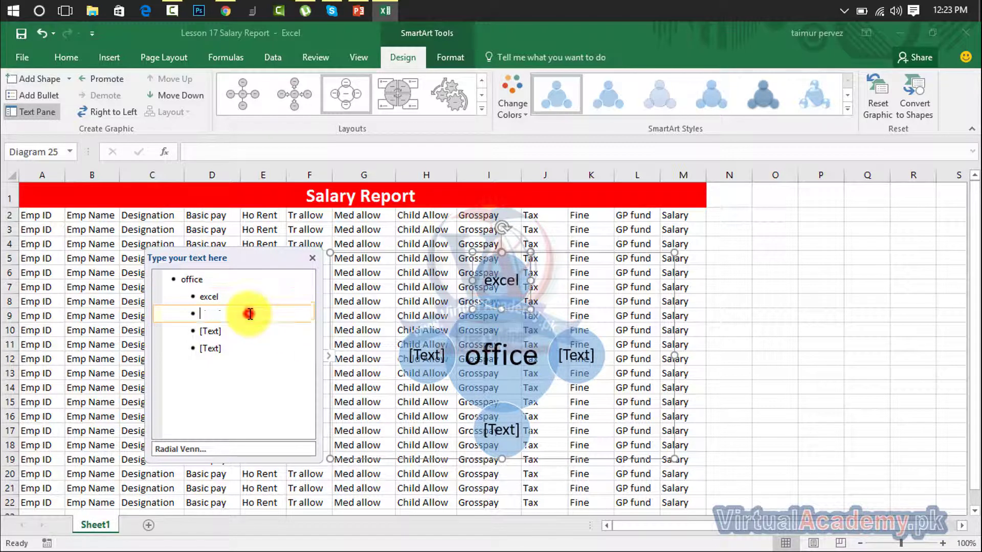
type("powe")
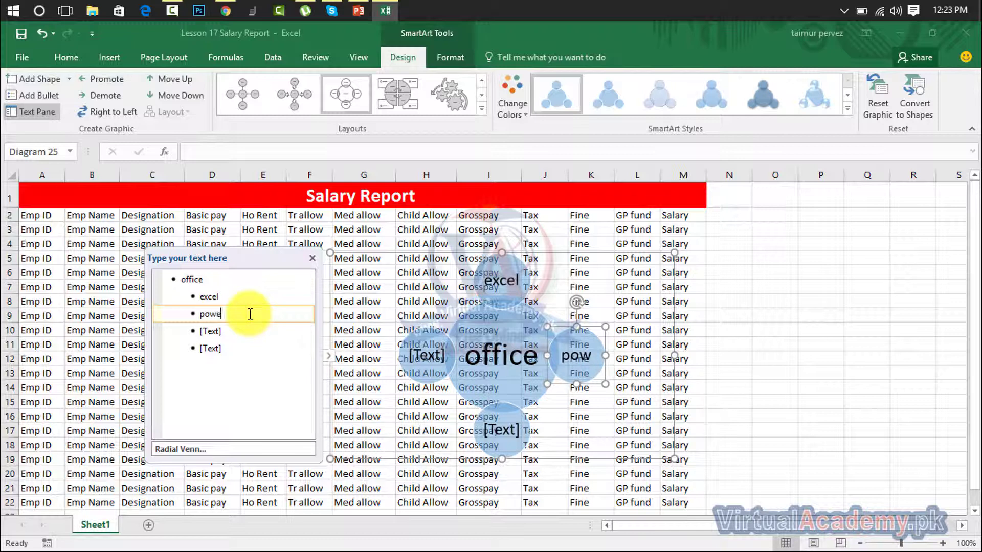
type("rpoint")
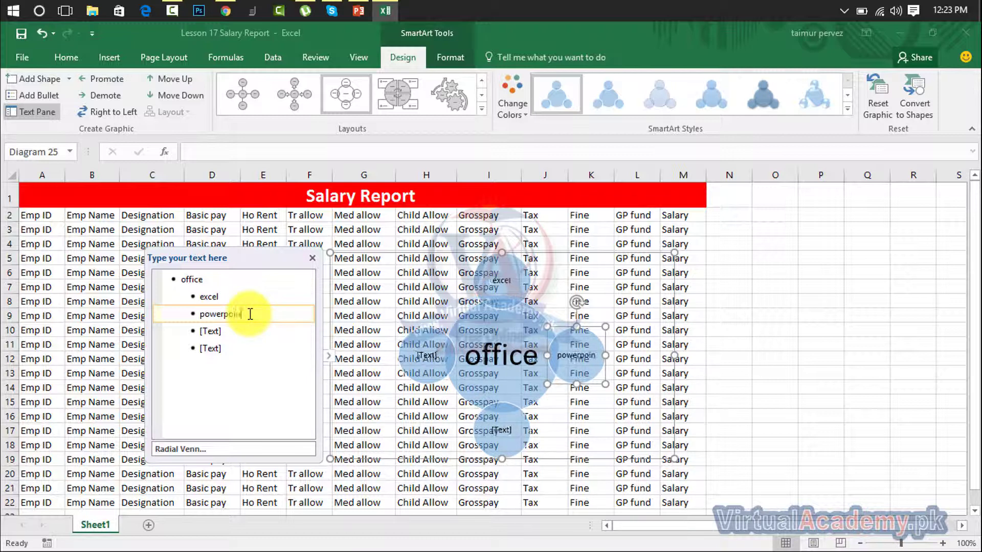
left_click(231, 330)
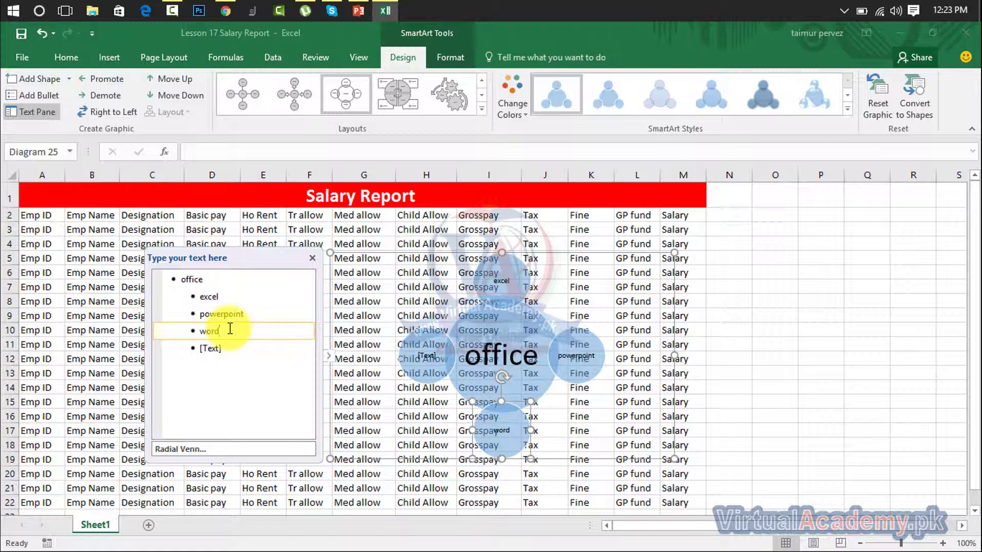
type("word")
left_click(217, 348)
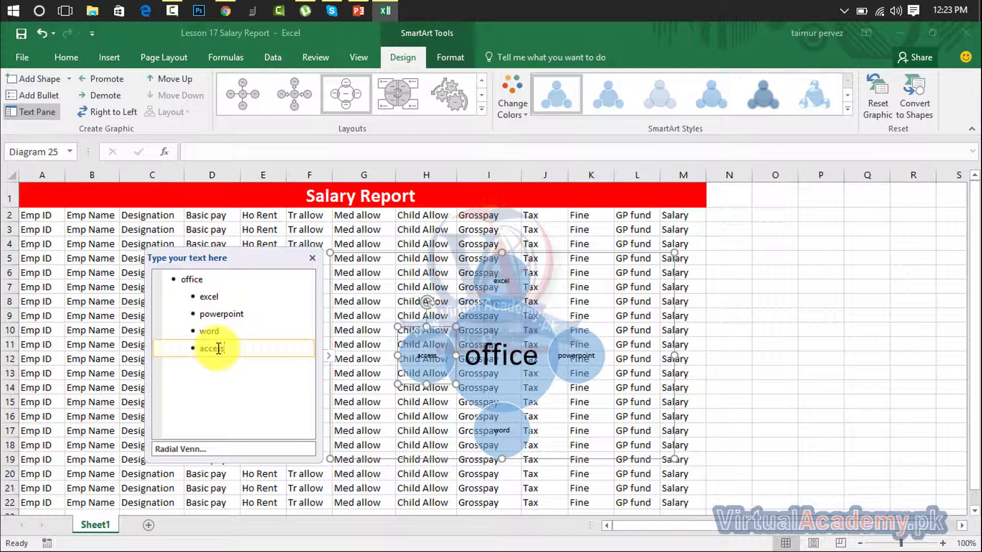
type("access")
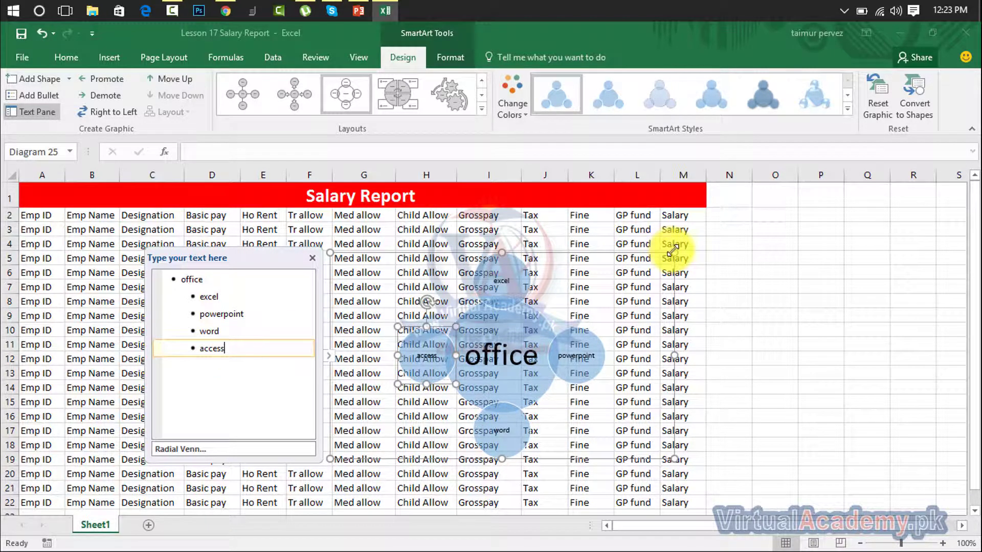
Step: Enlarge the SmartArt graphic to span columns G to N and rows 2 to 22, and add an "outlook" circle after "access"
left_click_drag(672, 251, 706, 209)
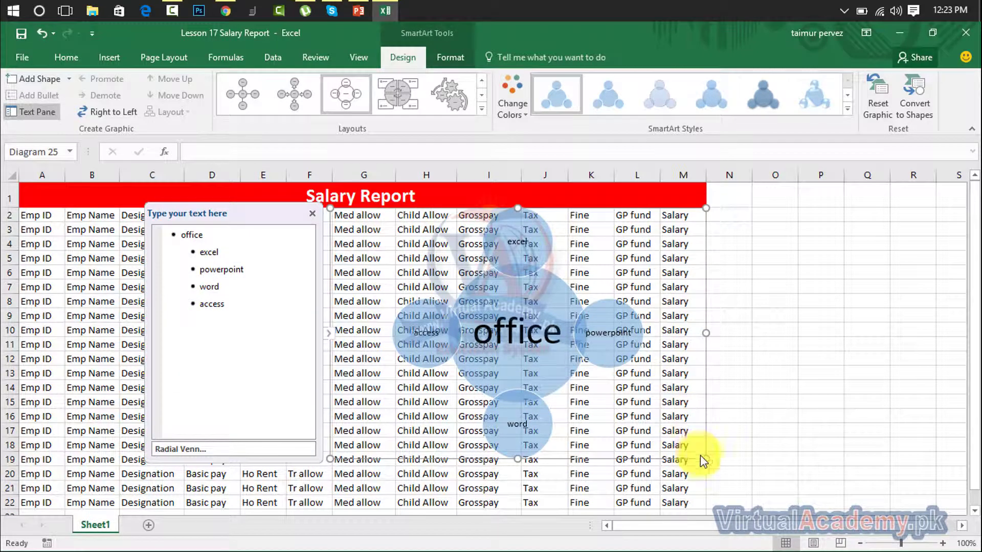
left_click_drag(706, 459, 771, 504)
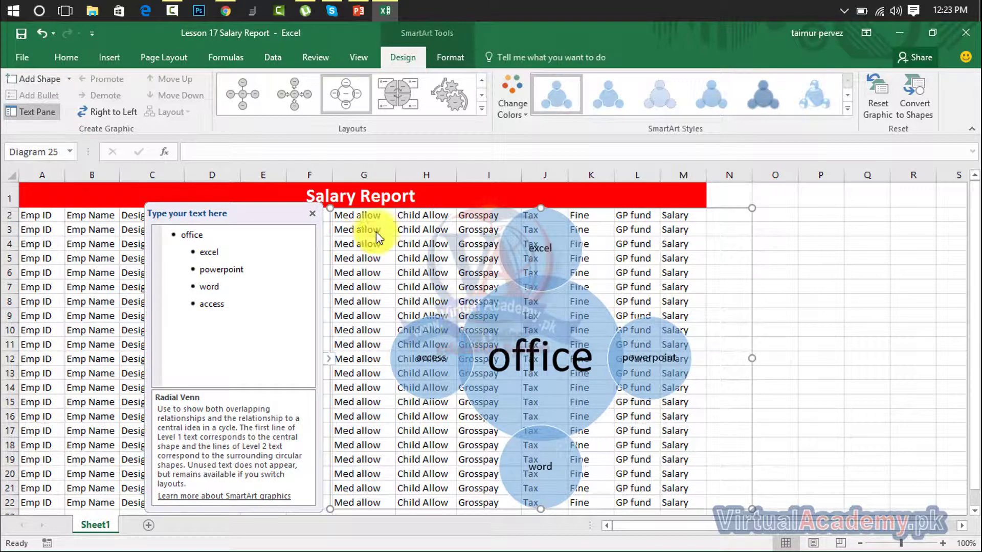
left_click(235, 304)
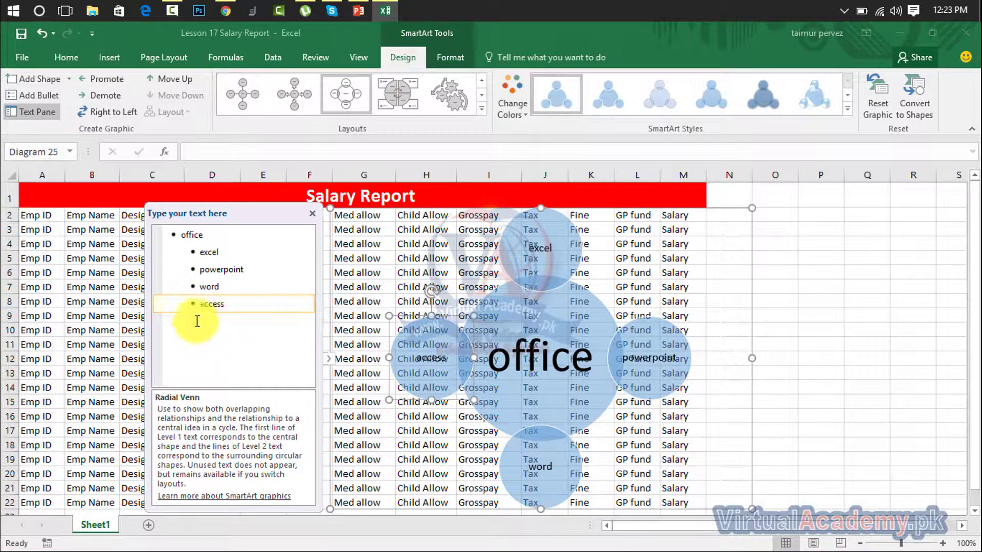
left_click(43, 85)
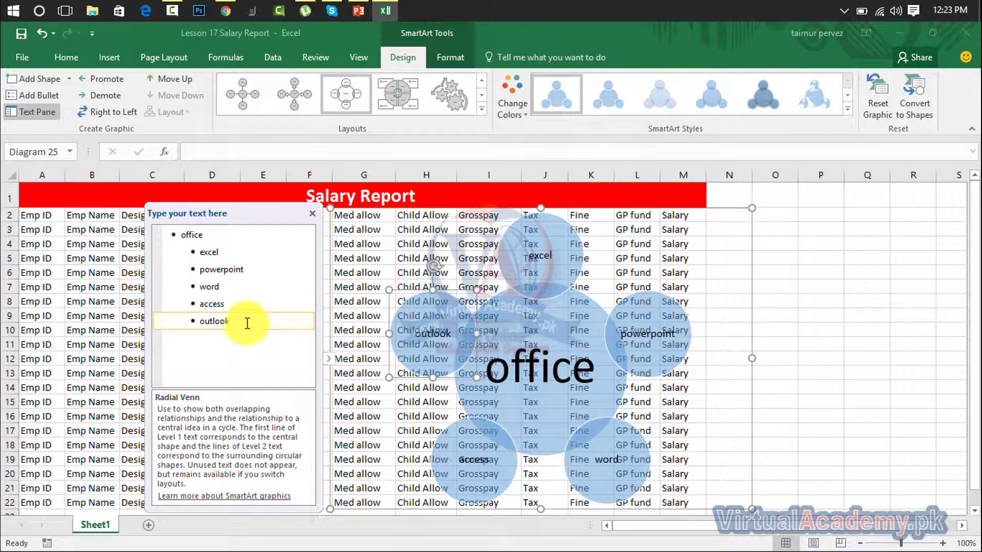
Step: Add a sub-bullet reading "hello" to the "outlook" circle
left_click(539, 377)
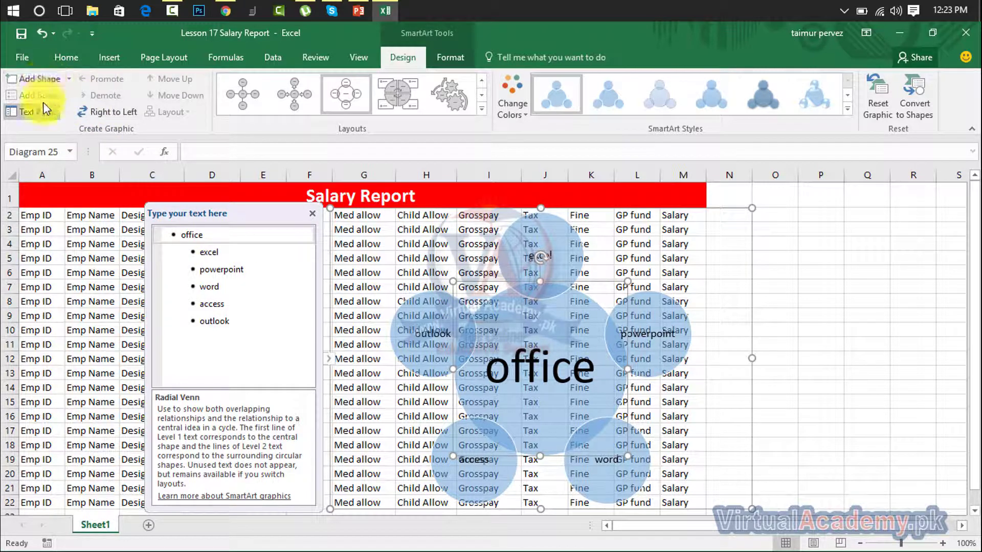
left_click(430, 333)
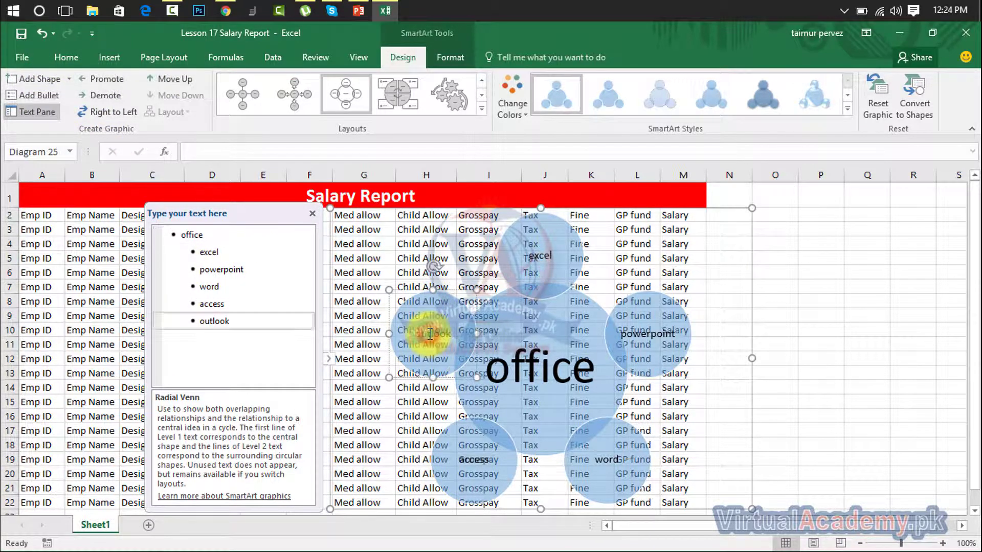
left_click(42, 99)
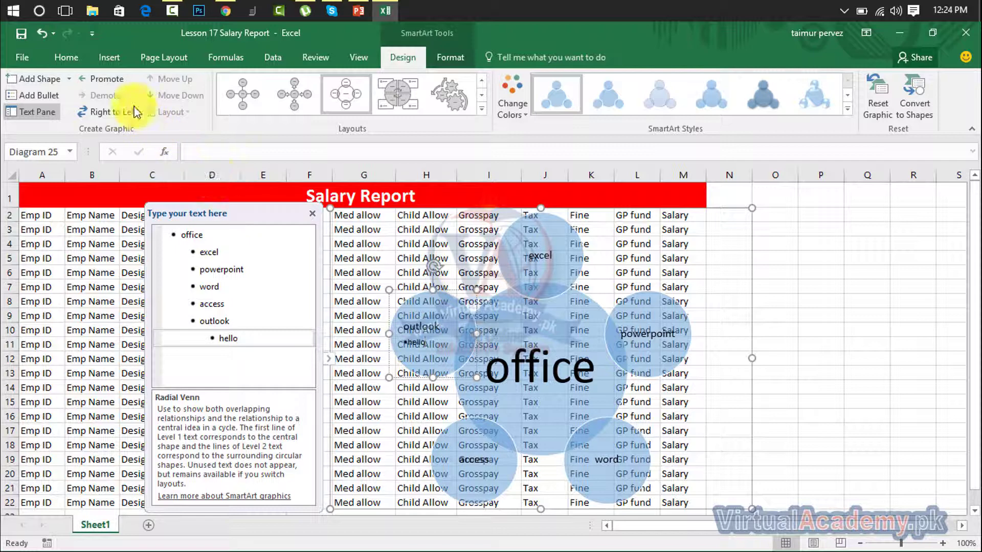
Step: Promote the "hello" bullet to the outer-circle level and demote it back under "outlook"
left_click(116, 80)
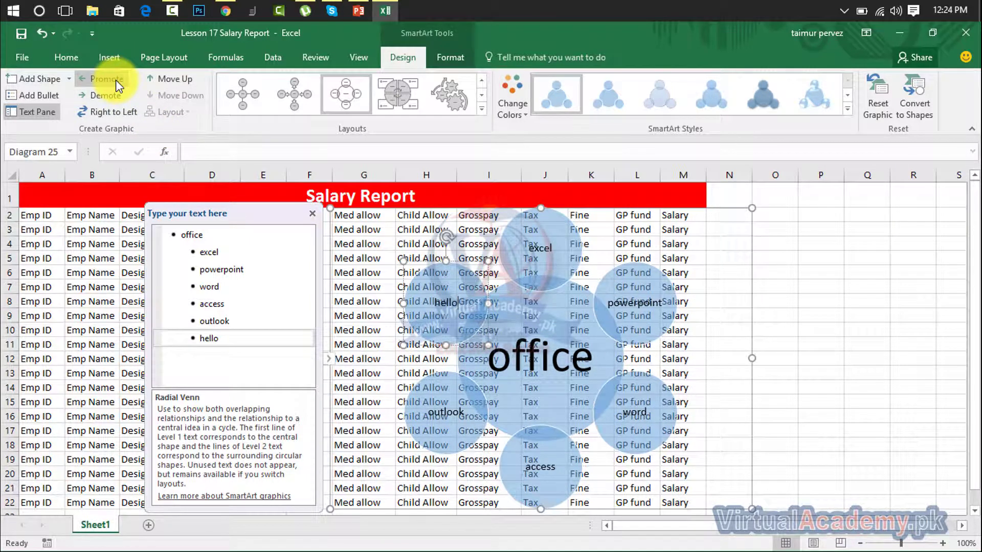
left_click(115, 95)
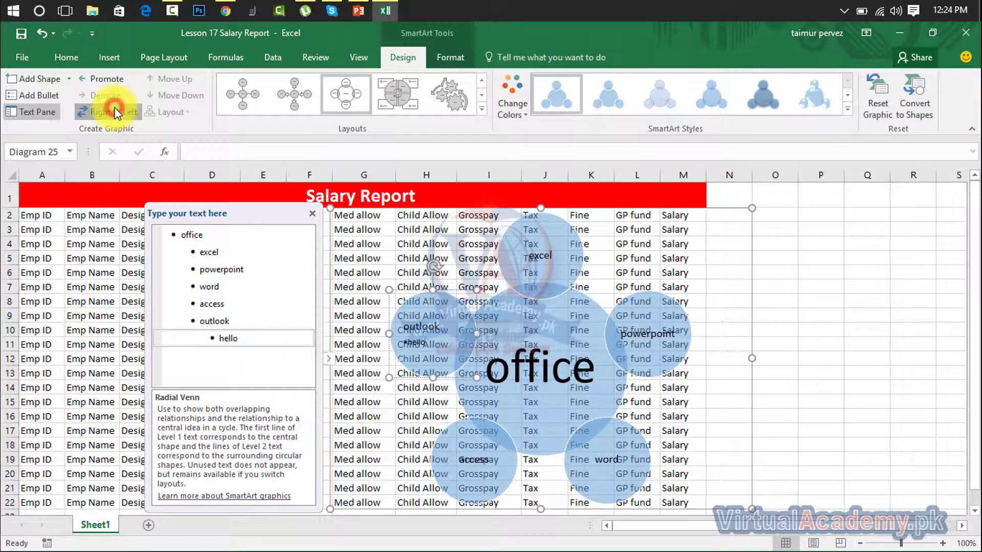
Step: Switch the SmartArt layout to right-to-left order and move the "powerpoint" circle up one place, ahead of "excel"
left_click(117, 112)
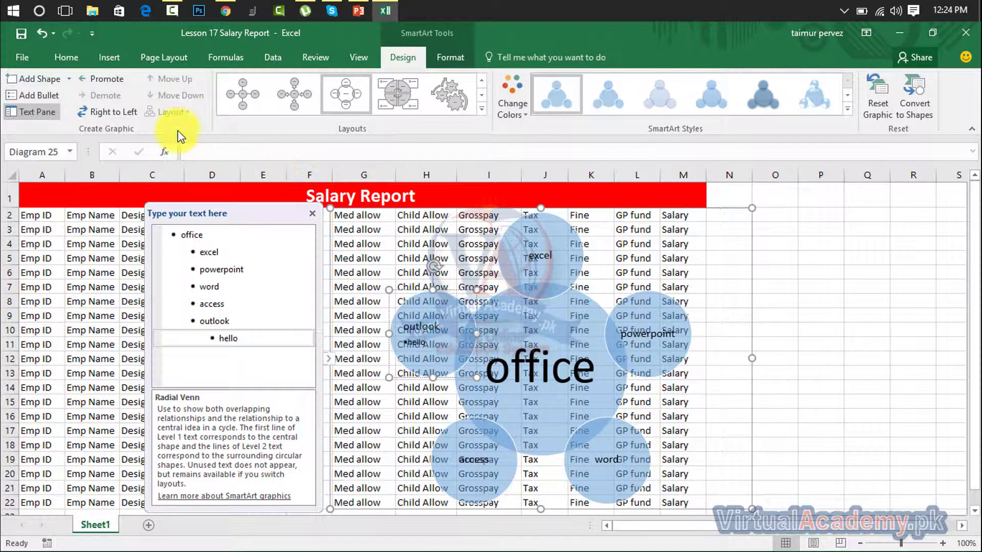
left_click(117, 111)
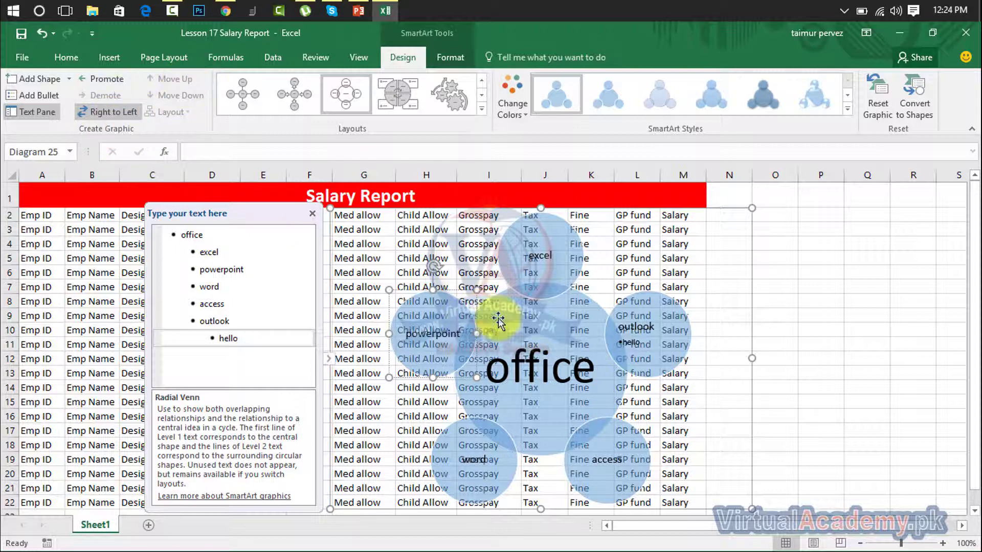
left_click(448, 347)
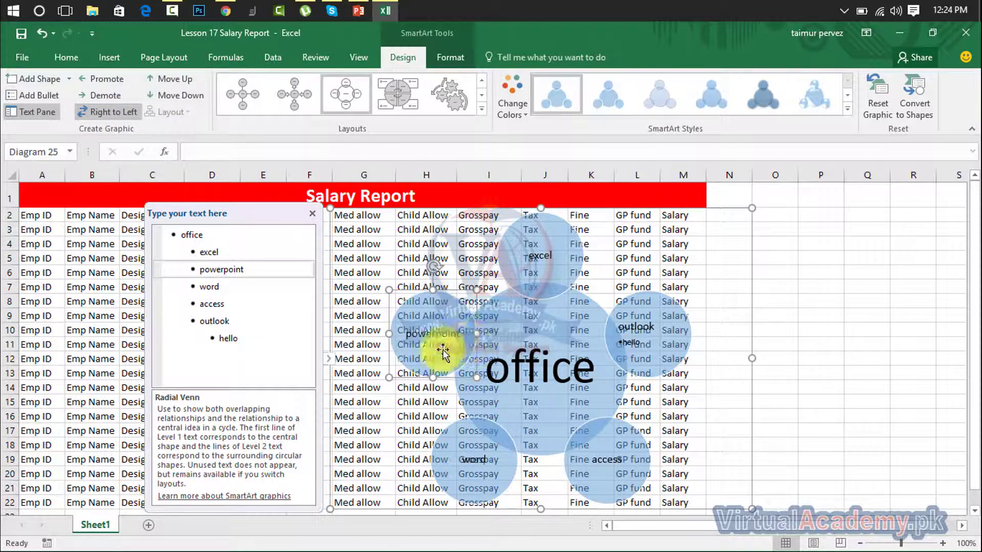
left_click(171, 82)
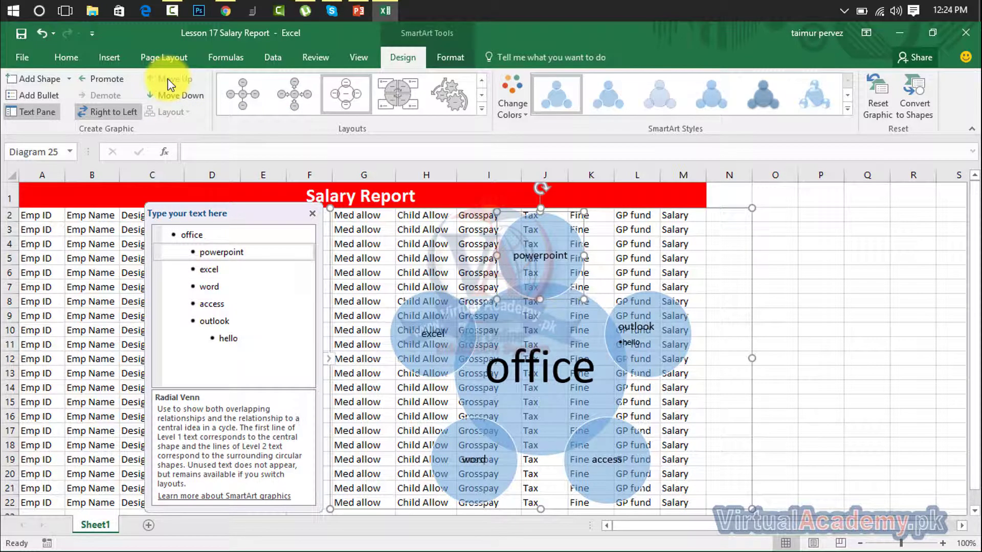
Step: Move the "excel" circle down one place so it follows "word"
left_click(458, 348)
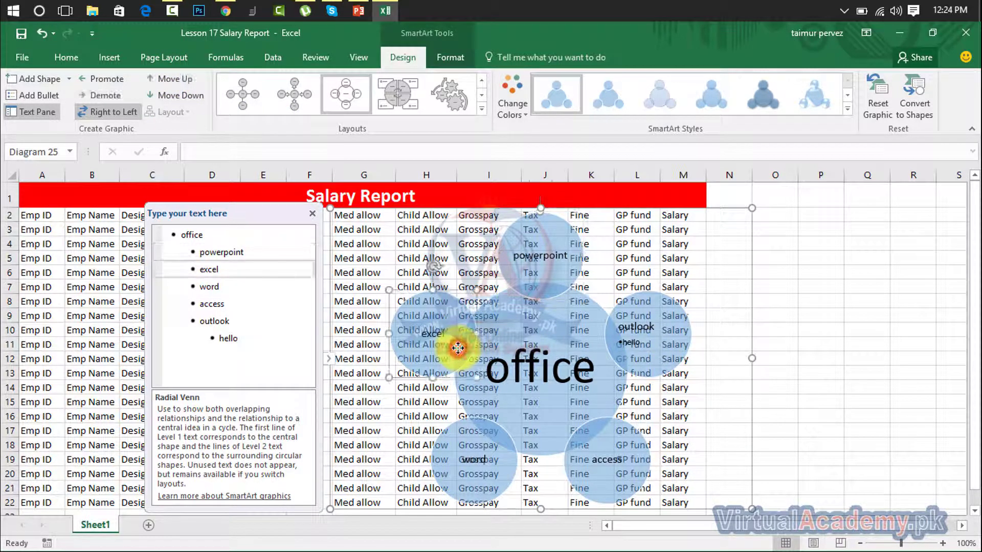
left_click(190, 95)
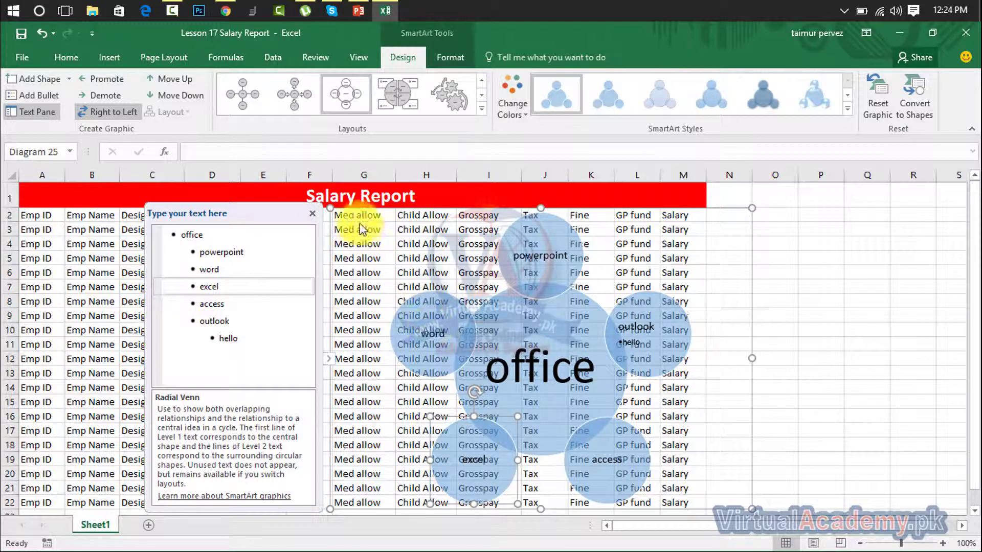
Step: Change the SmartArt layout to Hexagon Radial and add an empty hexagon after "outlook"
left_click(481, 108)
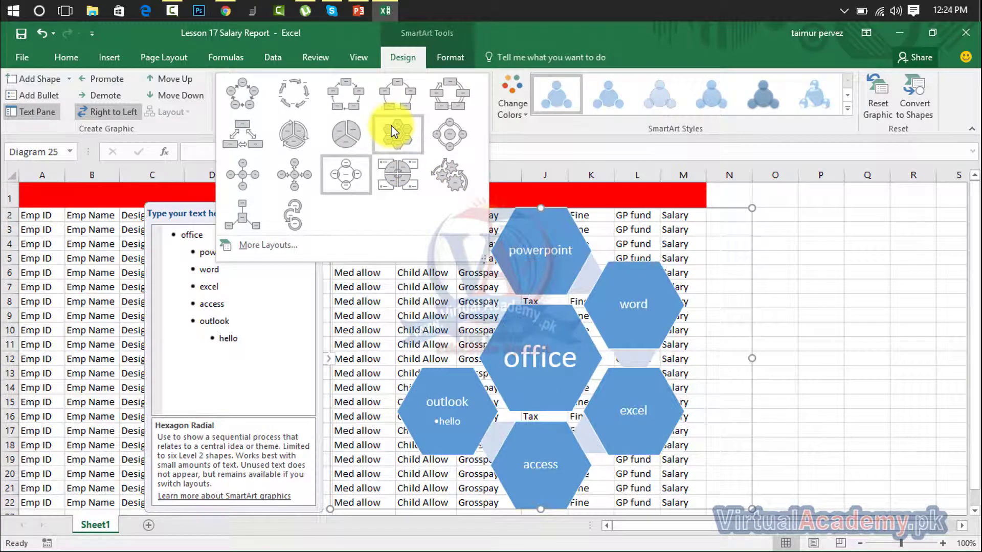
left_click(393, 131)
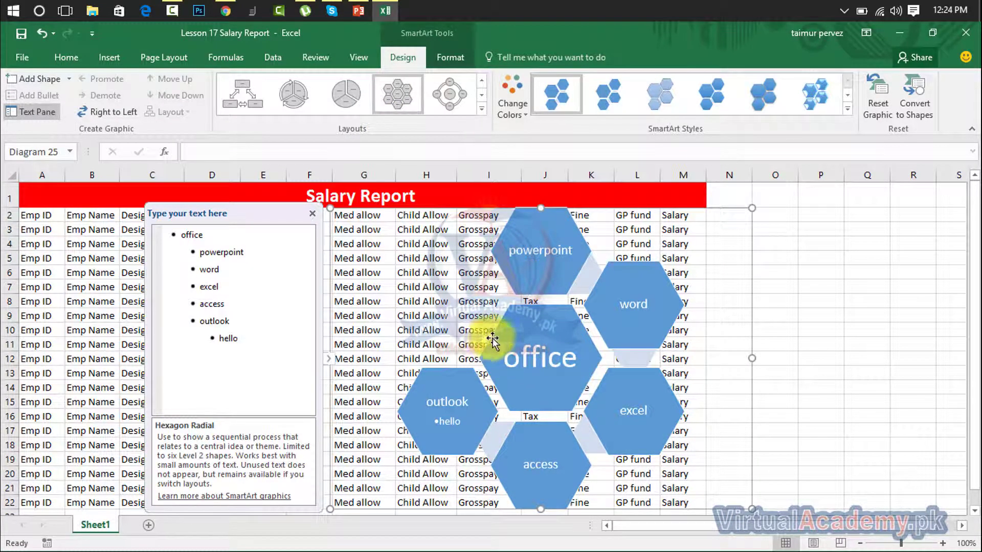
left_click(42, 78)
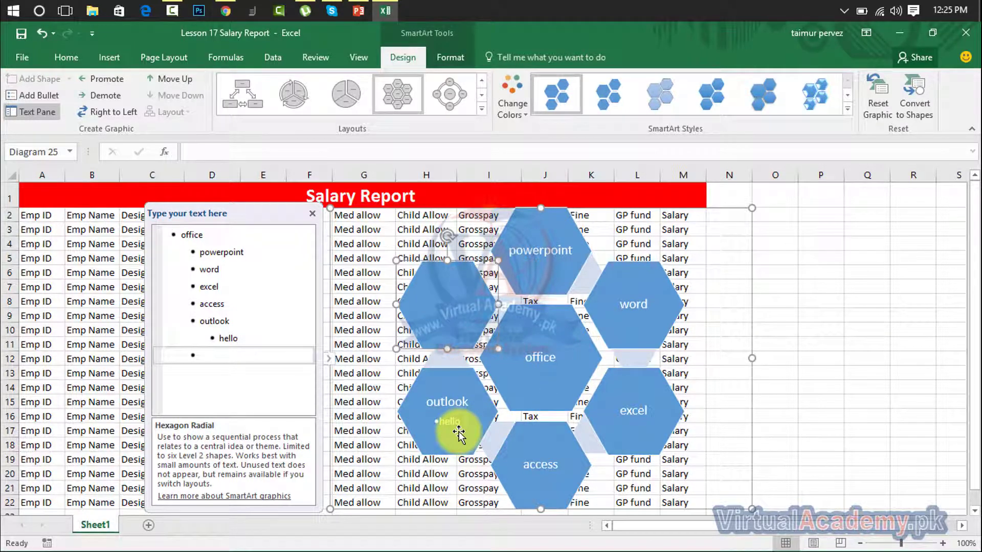
Step: Recolour the hexagon graphic with the fourth Accent 2 variation and apply the last 3-D SmartArt style
left_click(523, 118)
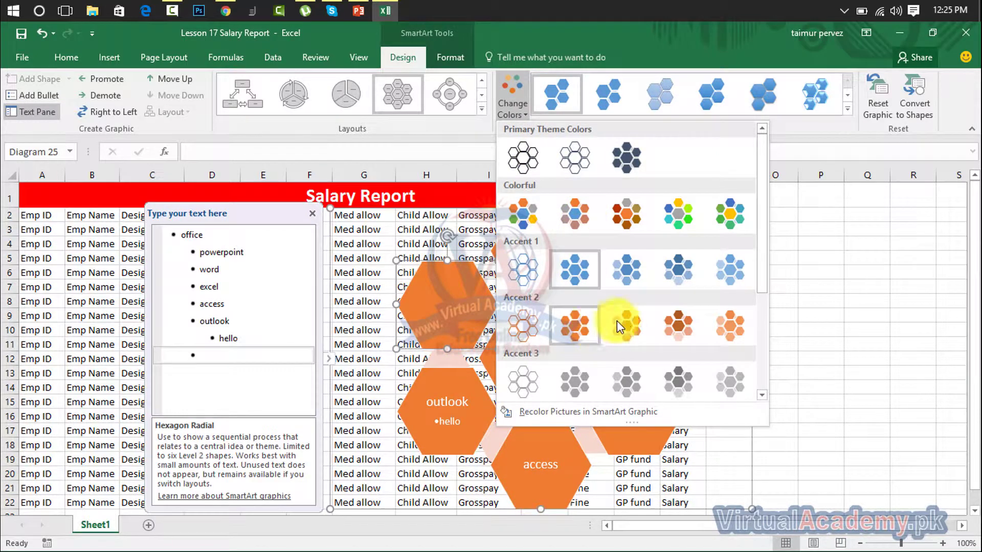
left_click(682, 330)
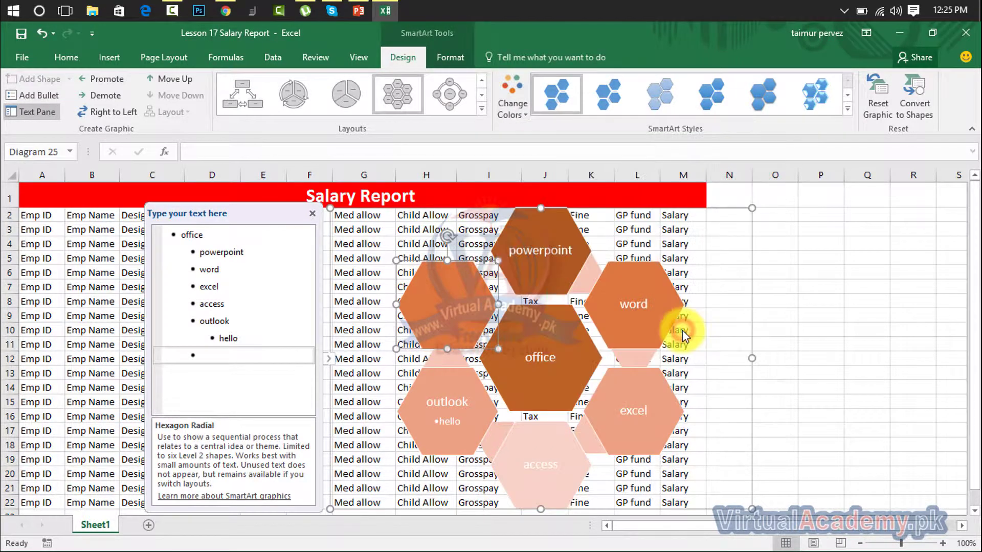
left_click(849, 111)
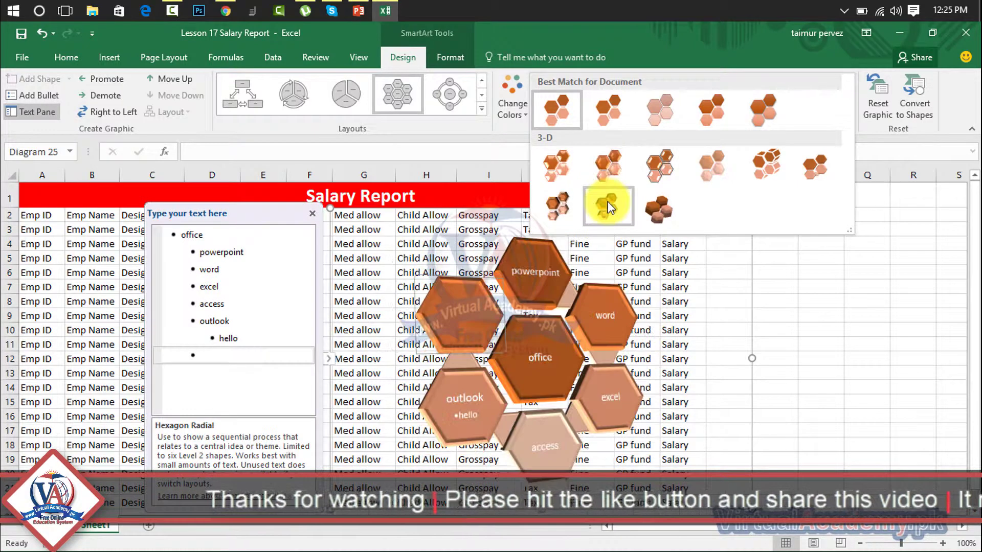
left_click(647, 217)
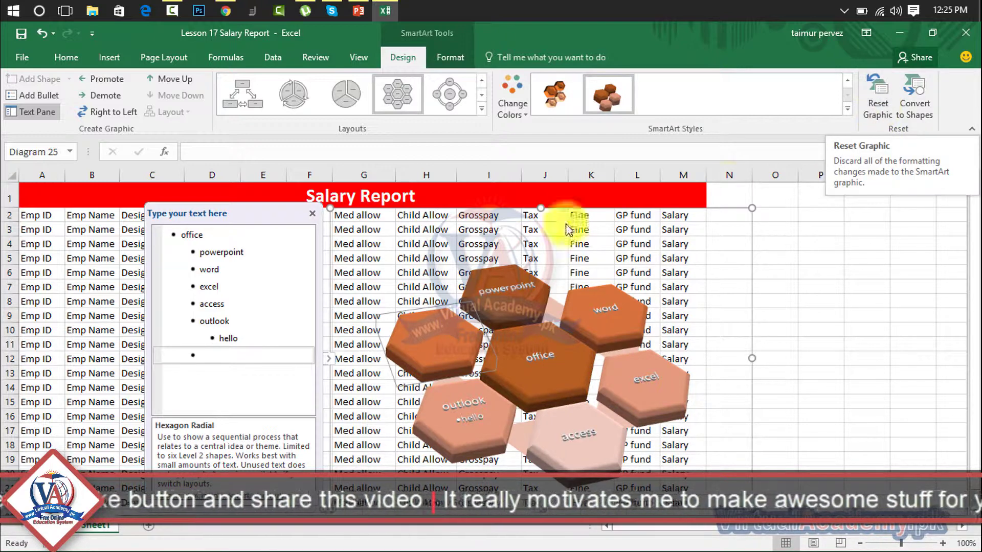
Step: Hide the SmartArt text pane, then reset the hexagon graphic's formatting and convert the graphic to shapes
left_click(312, 213)
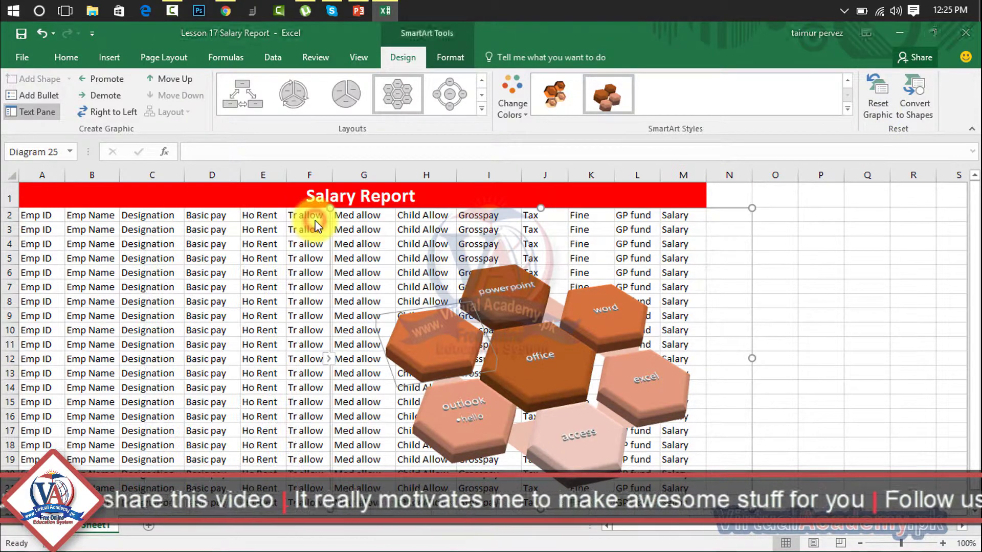
left_click(881, 110)
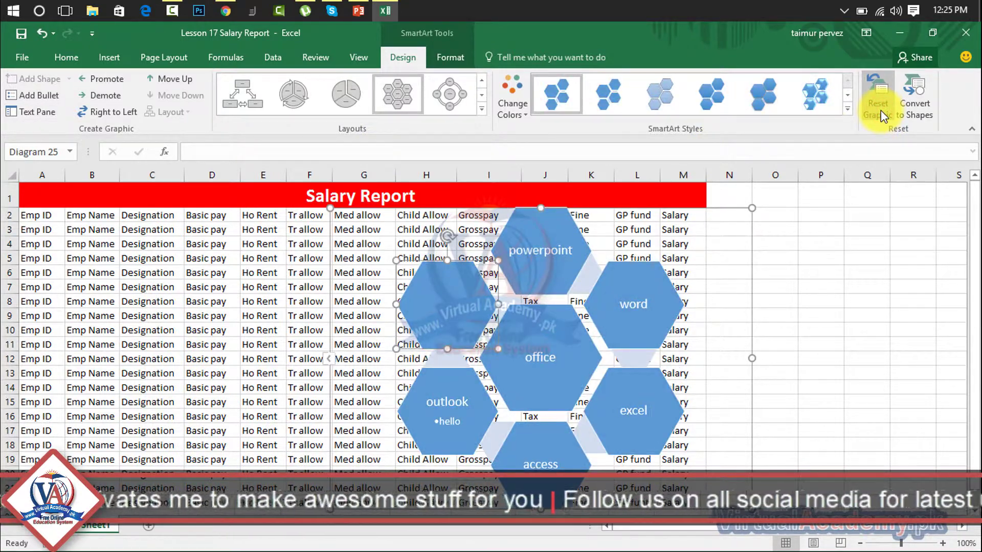
left_click(921, 107)
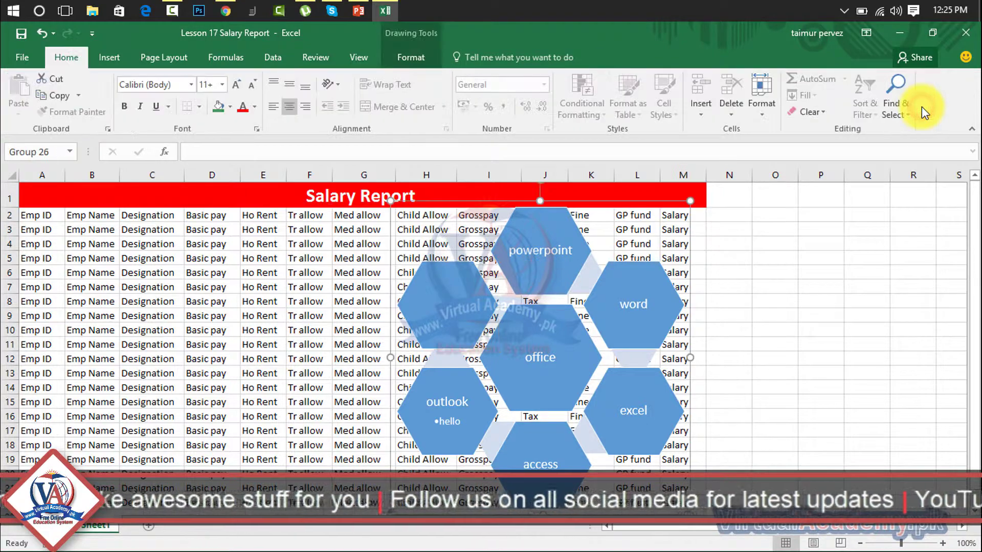
Step: Delete the converted hexagon shape group from the worksheet
left_click(788, 308)
left_click(668, 316)
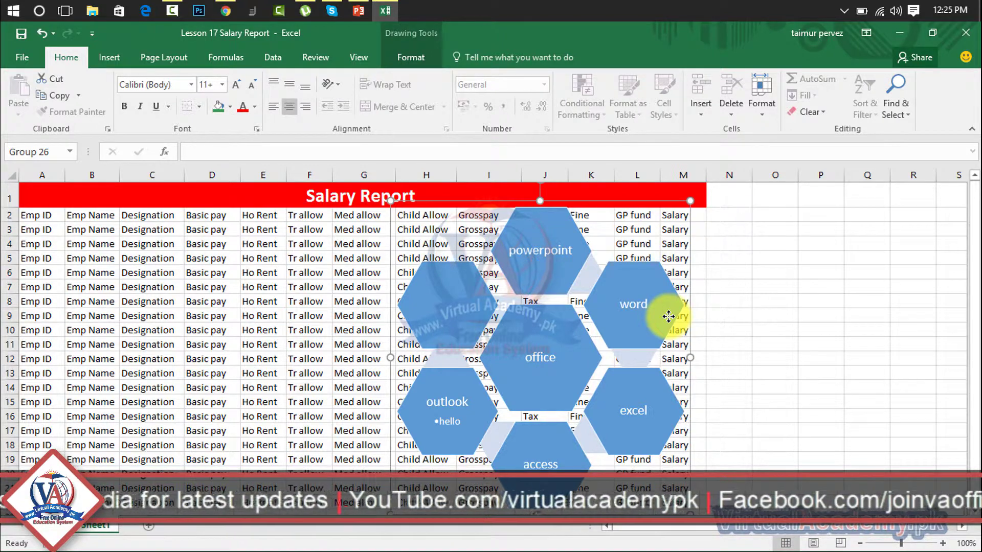
key("Delete")
Step: Insert a Process SmartArt graphic with three picture placeholders, each overlapped by a bulleted text box
left_click(120, 61)
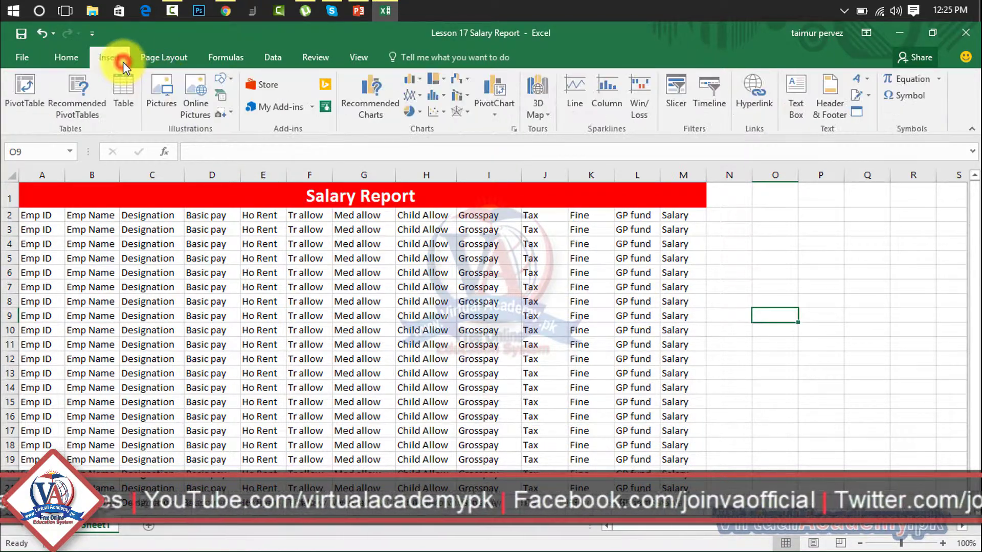
left_click(226, 97)
left_click(290, 229)
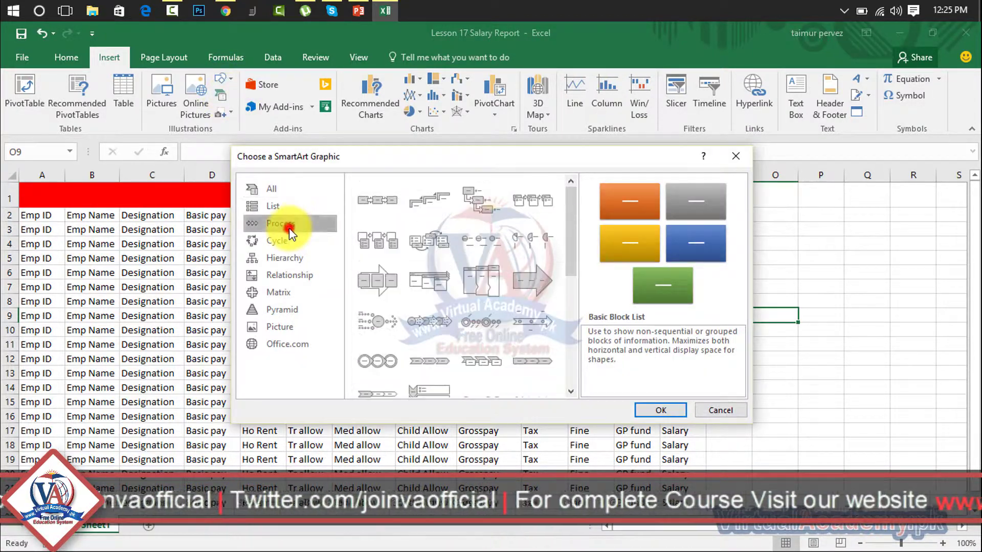
double_click(390, 239)
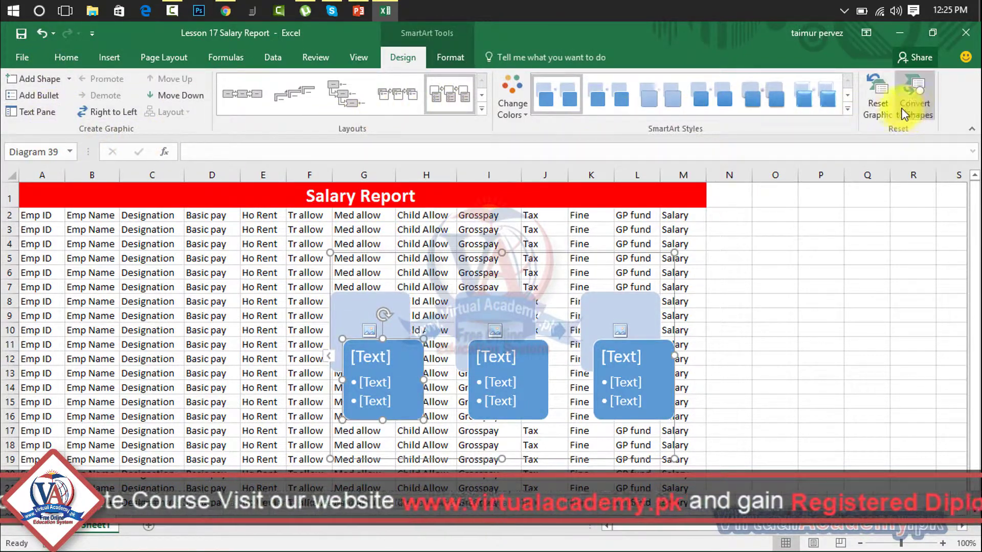
Step: Enlarge the first text box of the process graphic stepwise to 4.9 cm by 4.9 cm
left_click(453, 57)
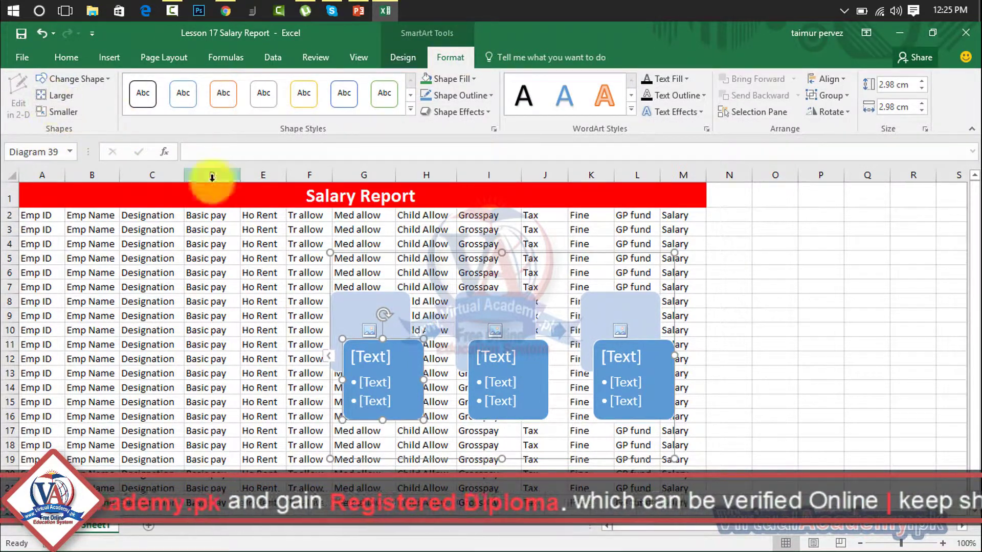
left_click(57, 96)
left_click(58, 96)
left_click(58, 95)
left_click(59, 95)
left_click(59, 95)
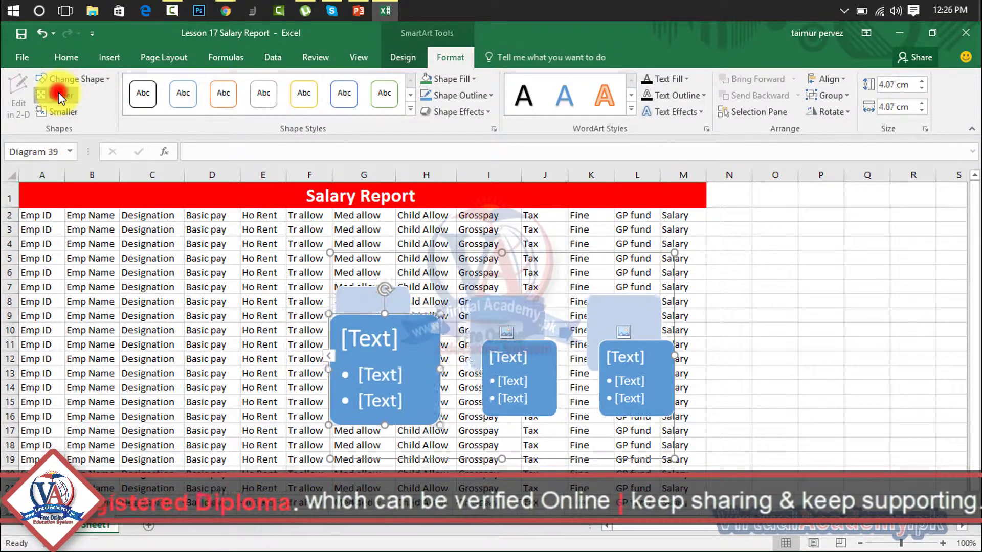
left_click(58, 95)
left_click(59, 95)
left_click(58, 94)
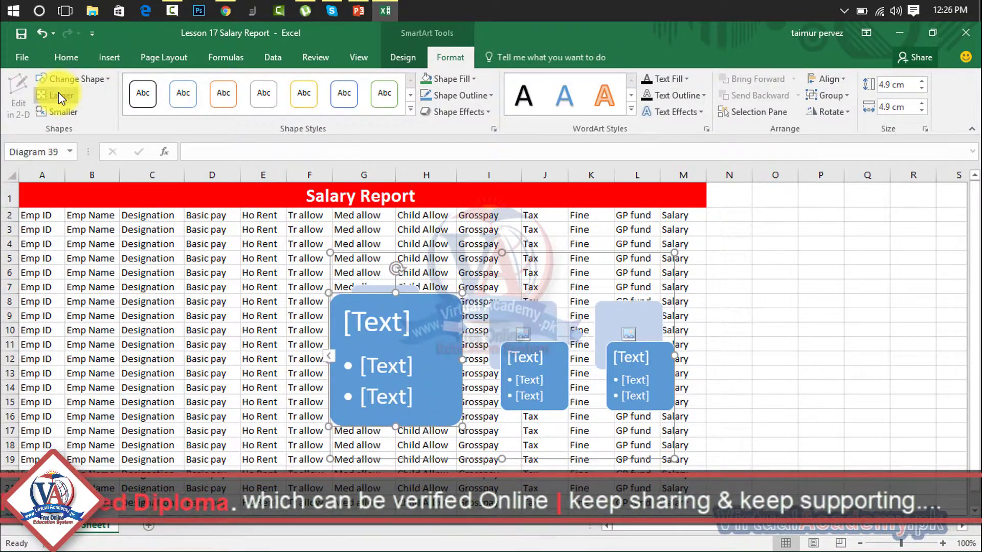
Step: Enlarge the middle text box of the process graphic stepwise to 3.48 cm by 3.48 cm
left_click(520, 347)
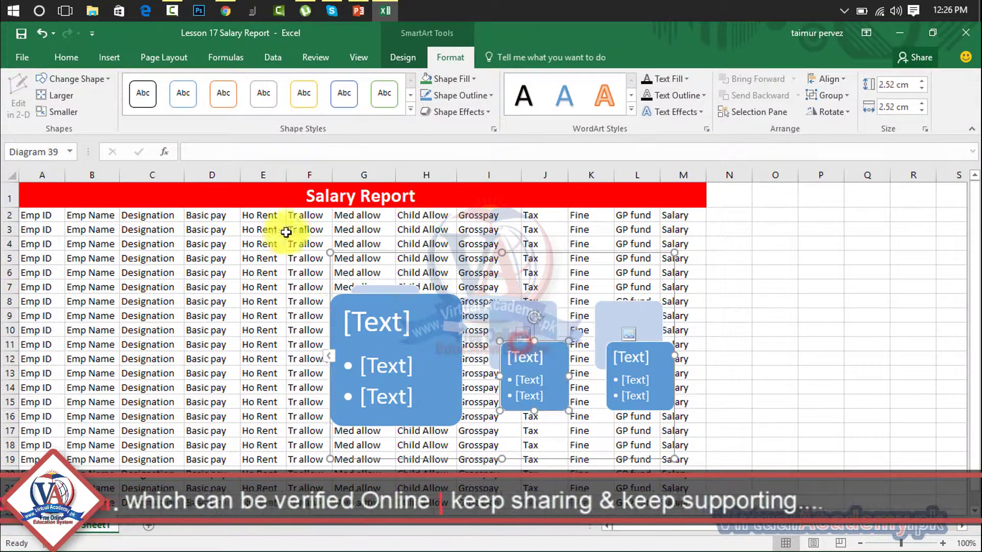
left_click(58, 96)
left_click(57, 96)
left_click(57, 96)
left_click(59, 97)
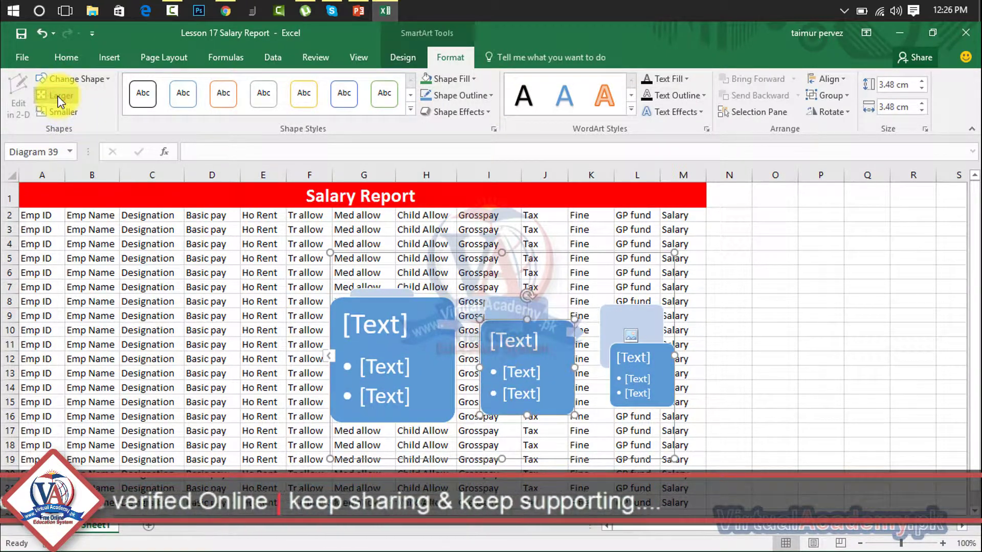
Step: Enlarge the third text box of the process graphic stepwise to 3.29 cm by 3.29 cm
left_click(606, 345)
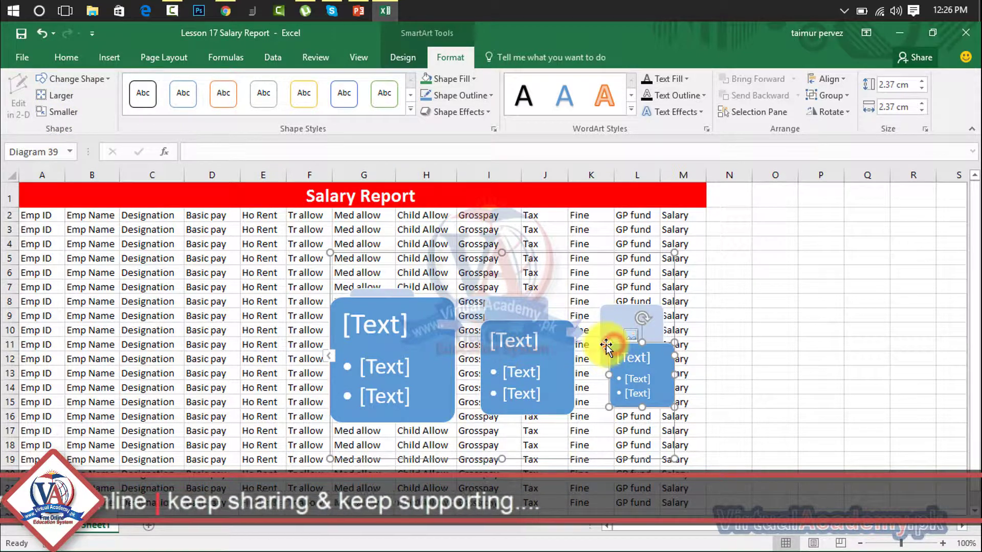
left_click(51, 97)
left_click(51, 97)
left_click(51, 97)
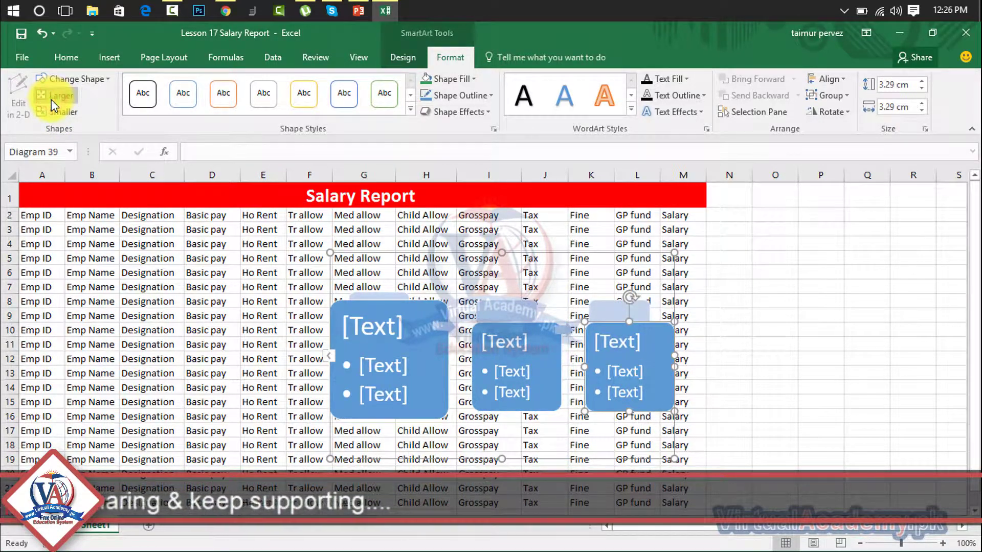
Step: Shrink the third text box stepwise to 2.58 cm by 2.58 cm and change its shape to a trapezoid
left_click(61, 110)
left_click(61, 110)
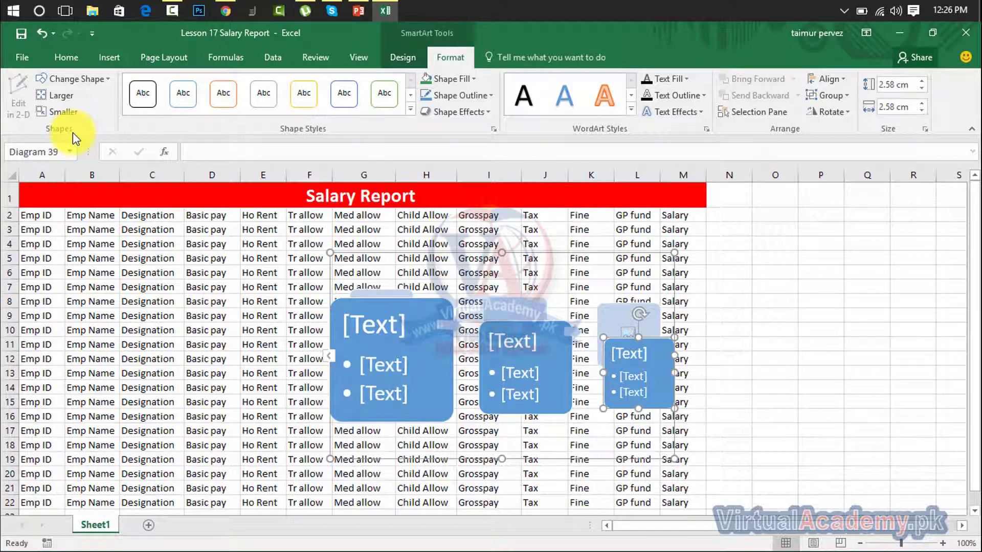
left_click(105, 78)
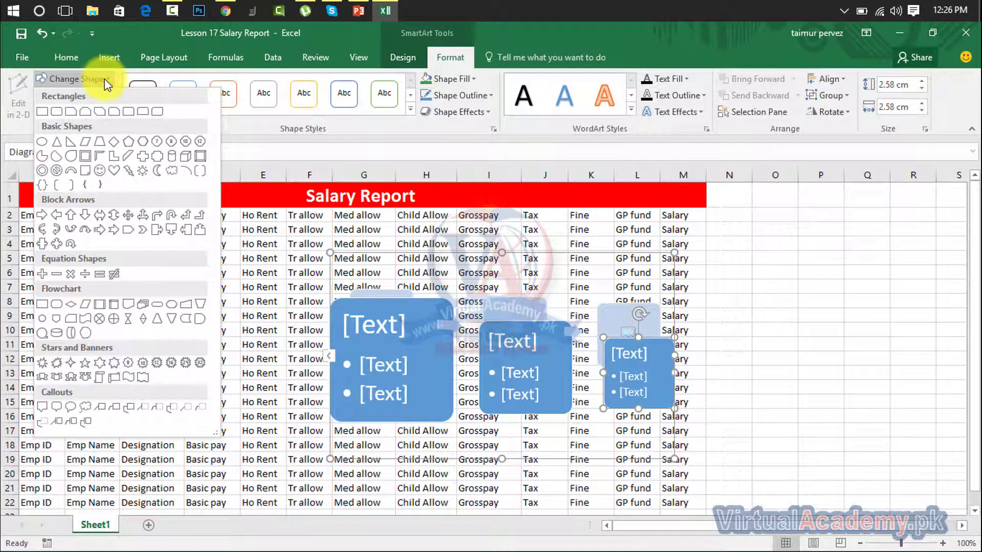
left_click(106, 140)
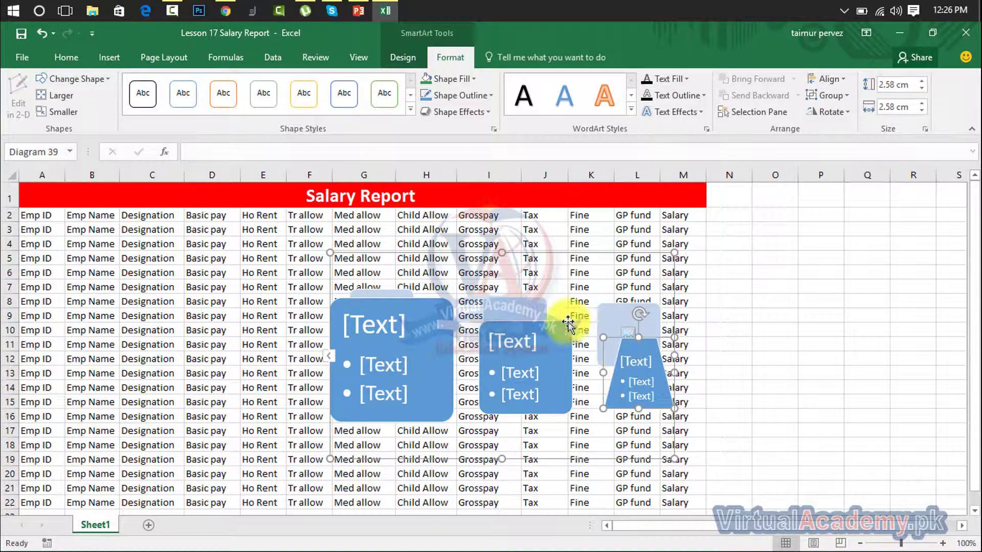
Step: Delete the entire process SmartArt graphic from the worksheet
left_click(513, 251)
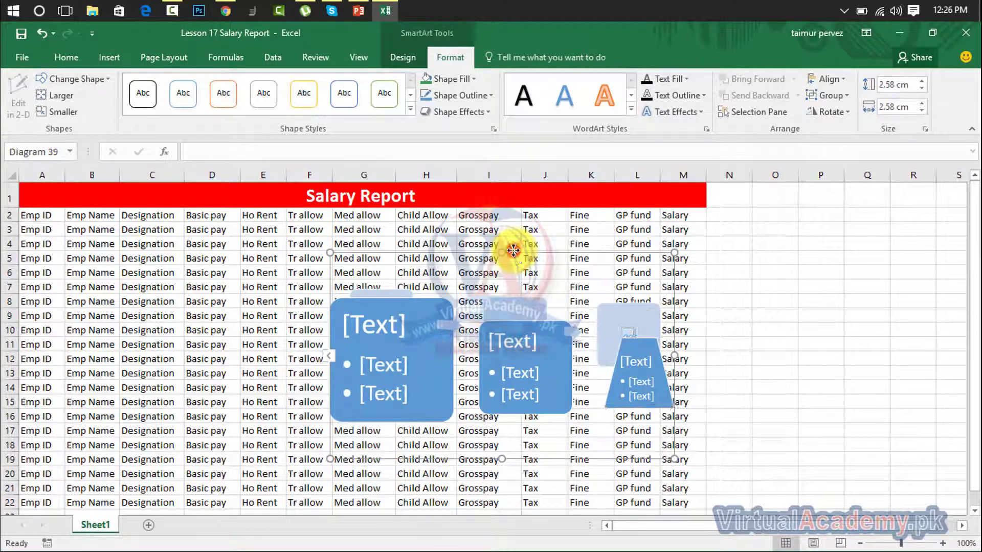
key("Delete")
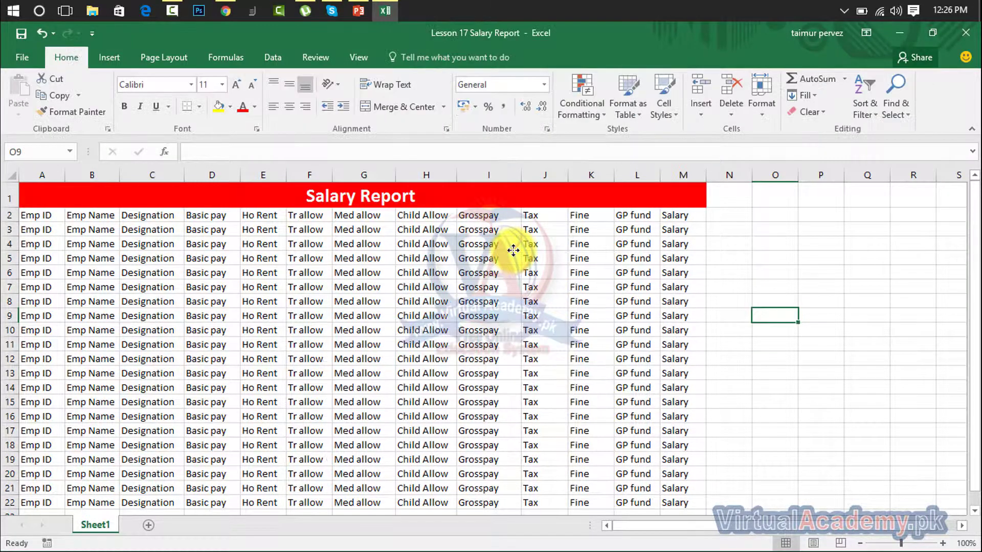
Step: Show the commands for inserting another object into the worksheet
left_click(118, 53)
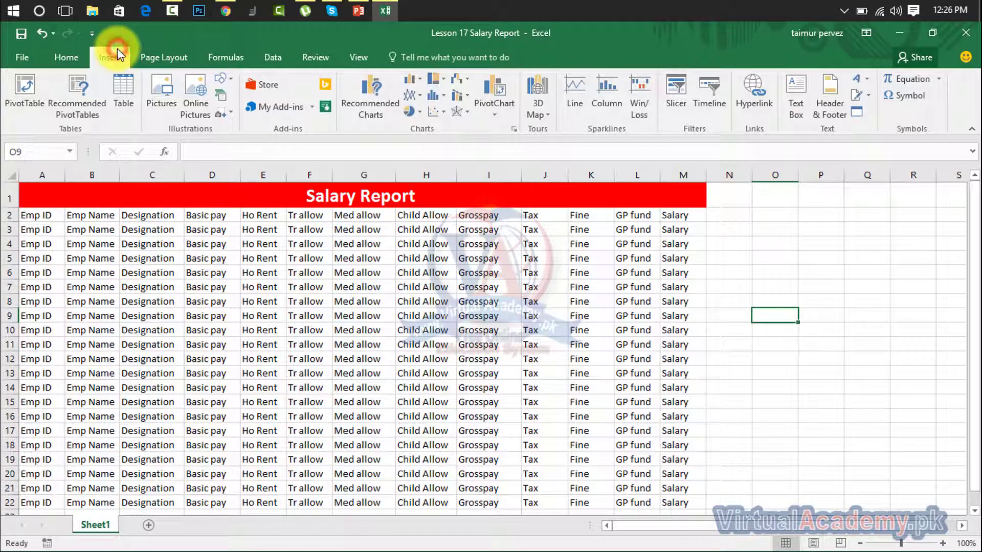